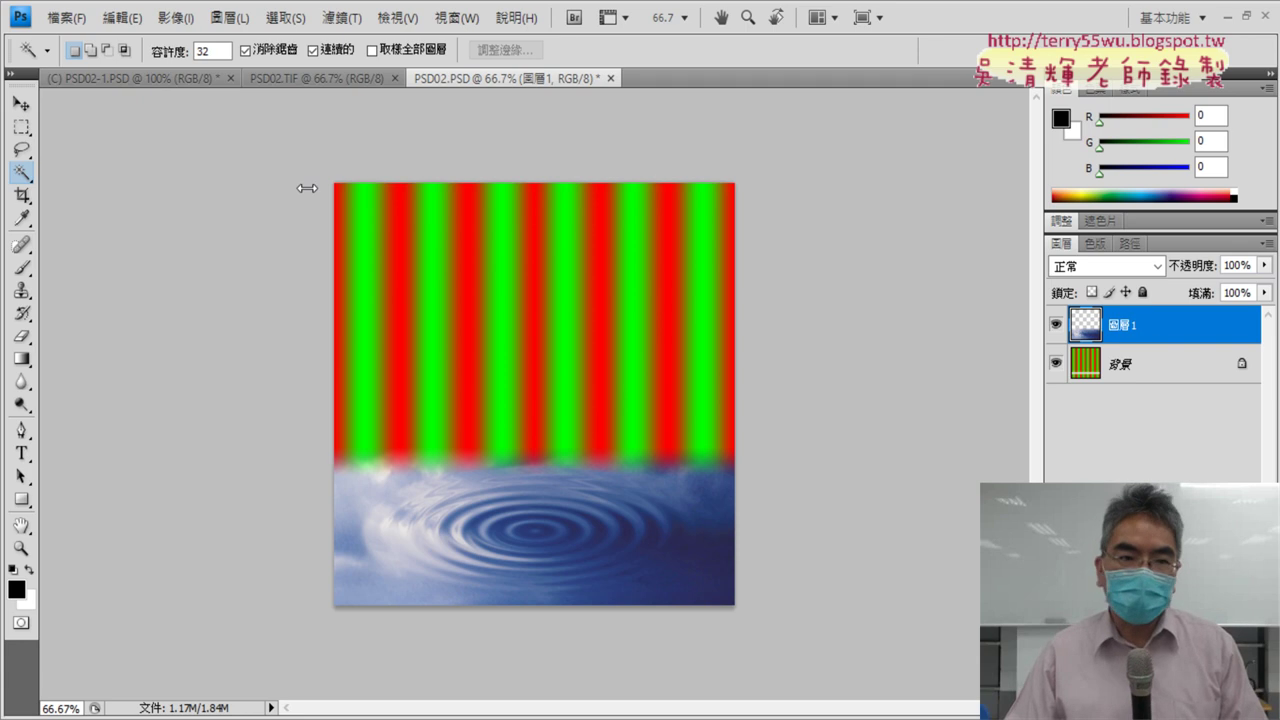
# - Compare PSD02.PSD with the duck image PSD02-1.PSD, ending on the duck file
pyautogui.click(150, 79)
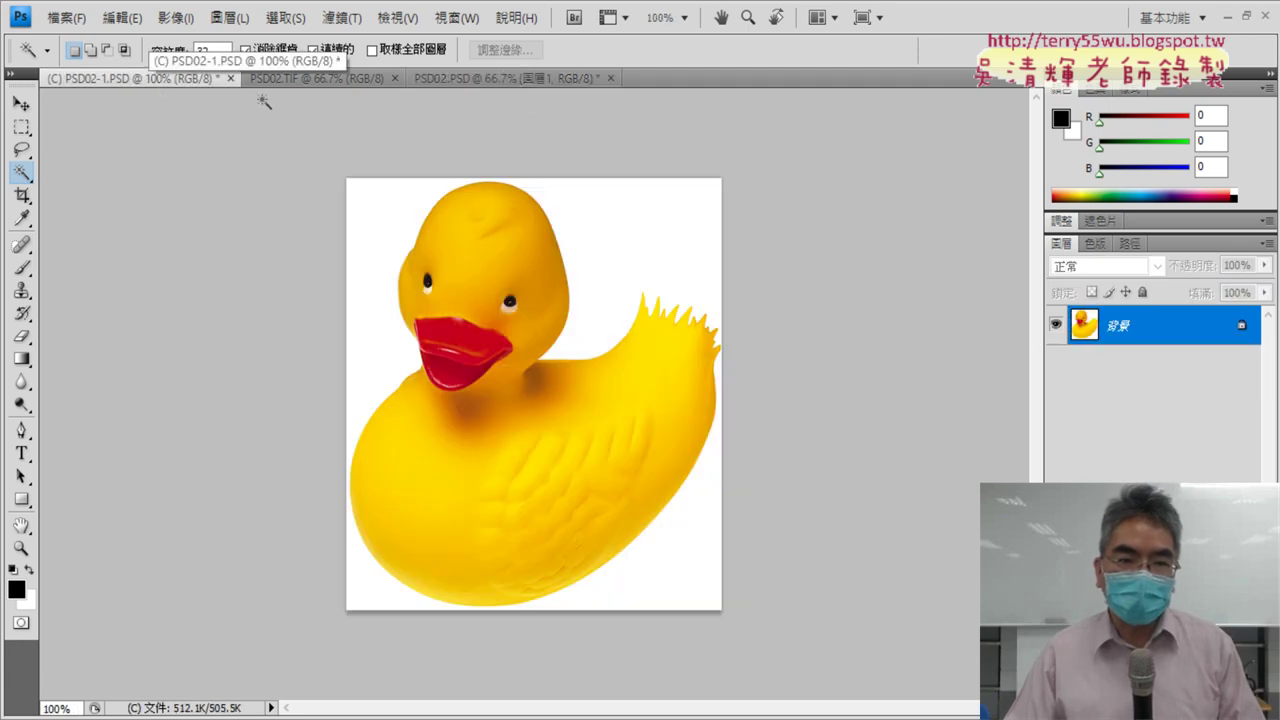
pyautogui.click(527, 80)
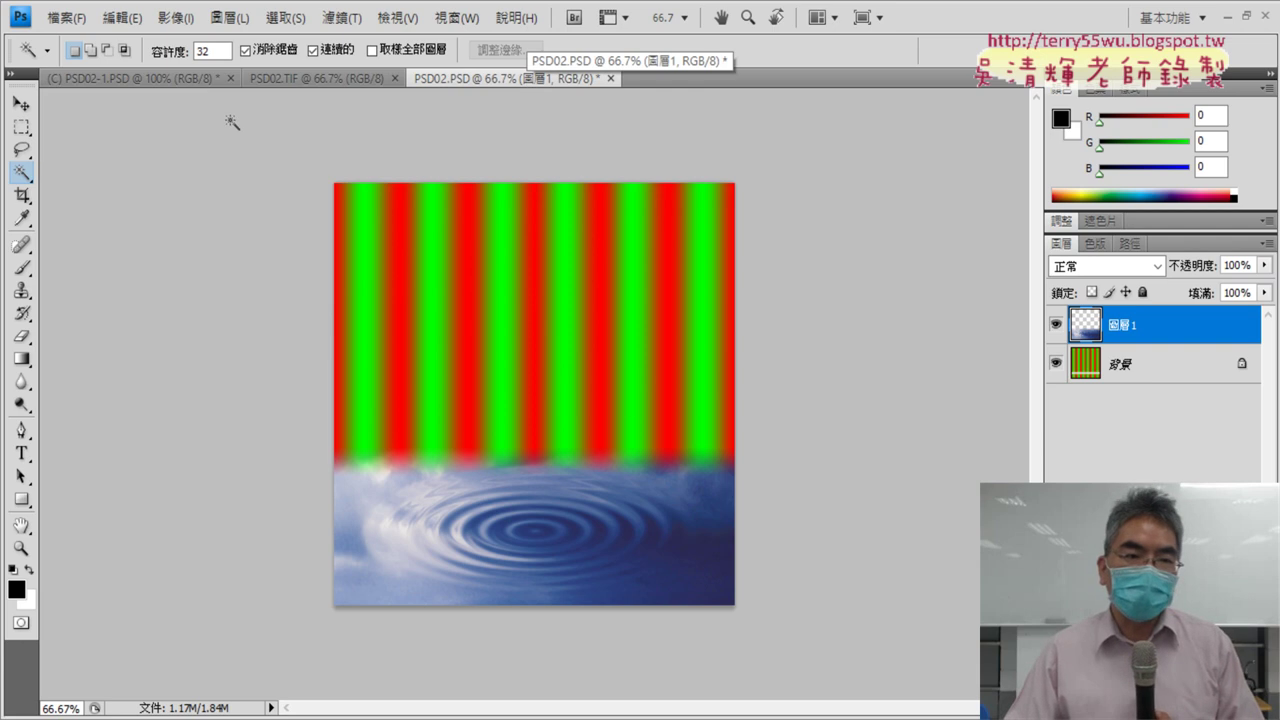
pyautogui.click(160, 80)
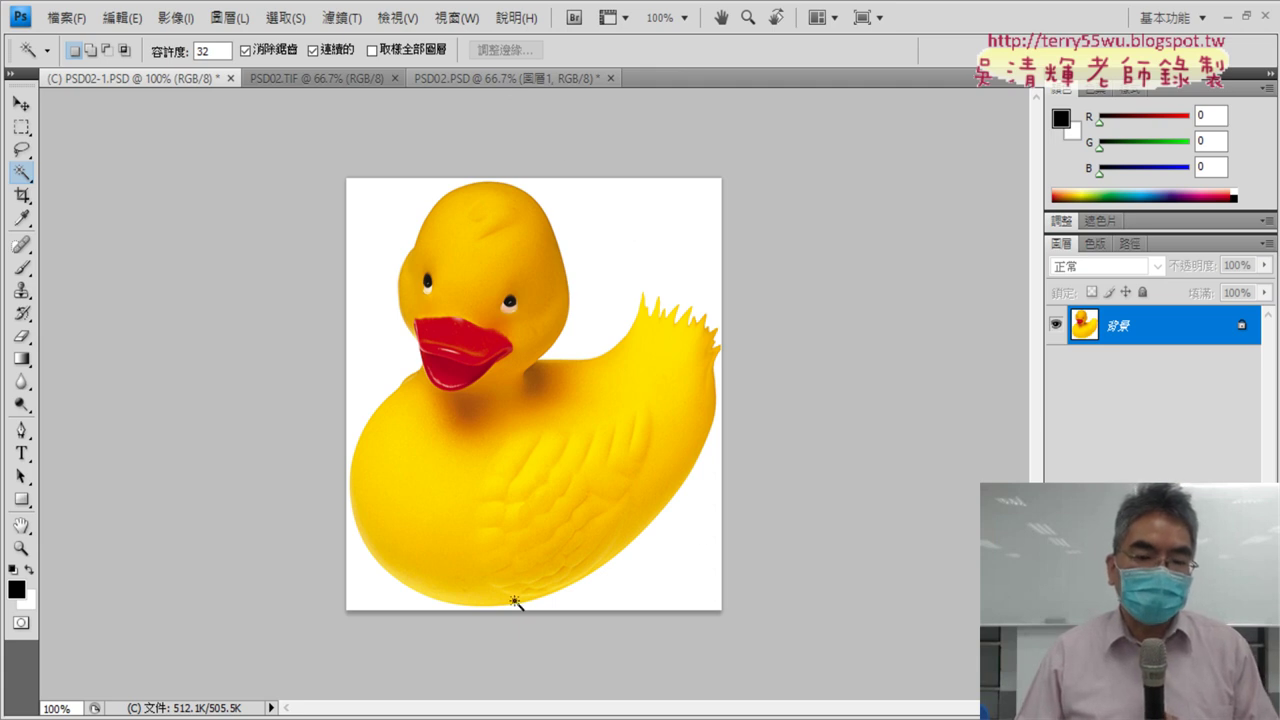
pyautogui.click(22, 150)
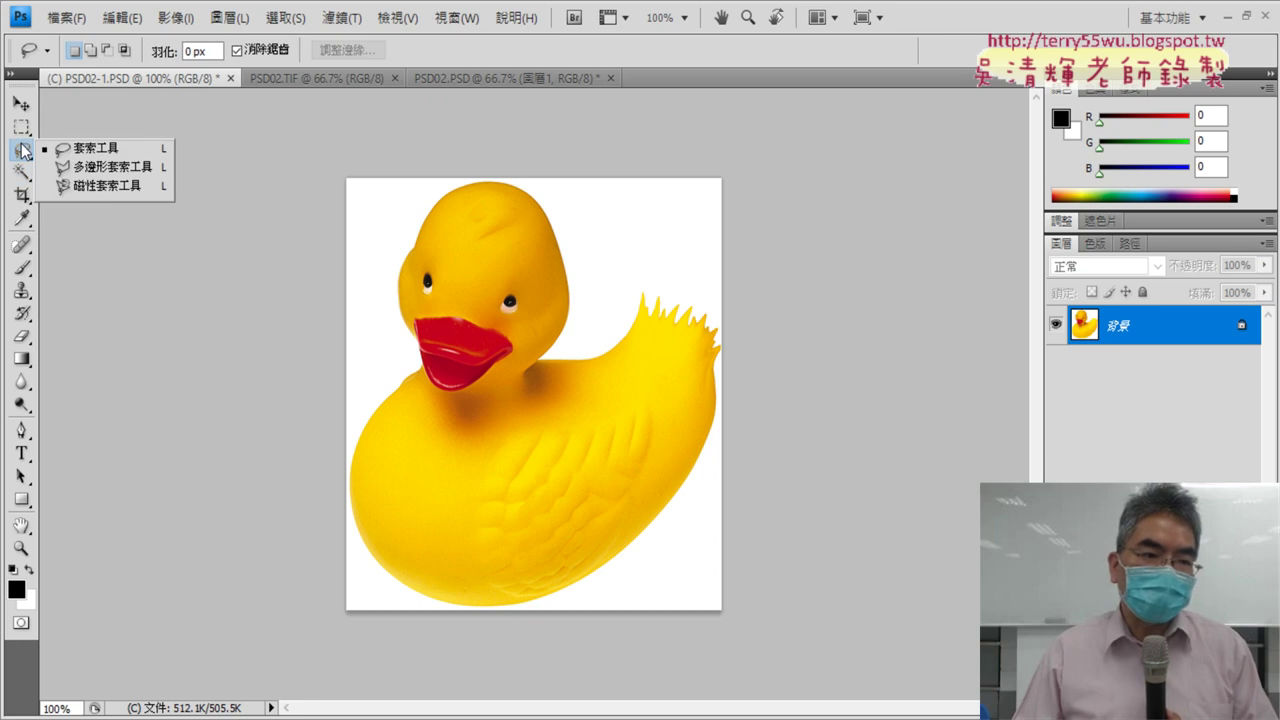
pyautogui.click(93, 186)
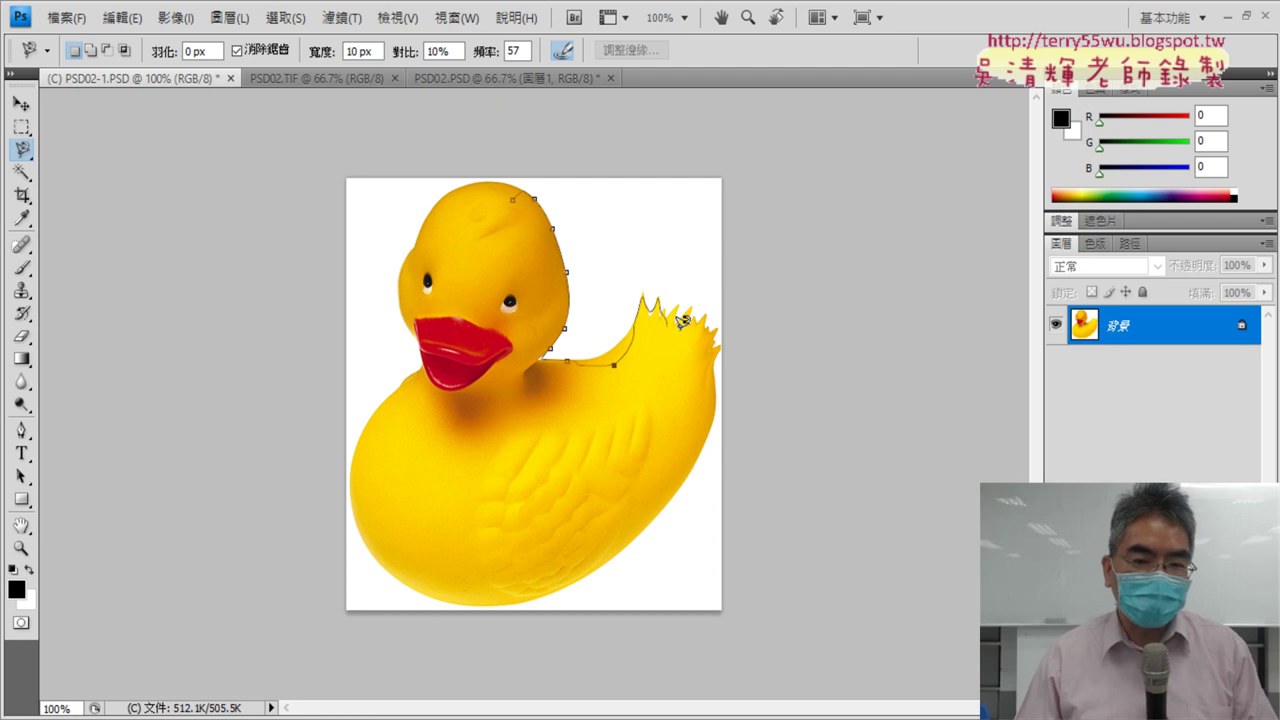
pyautogui.press('Escape')
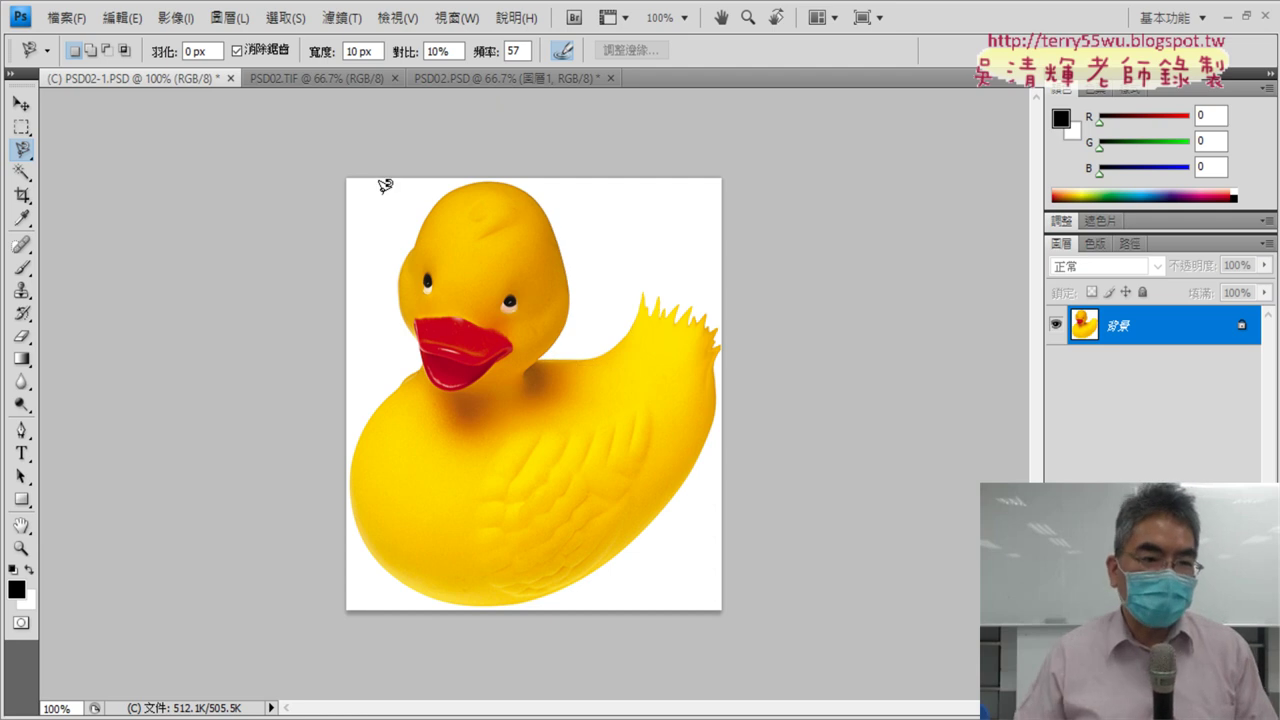
pyautogui.click(22, 173)
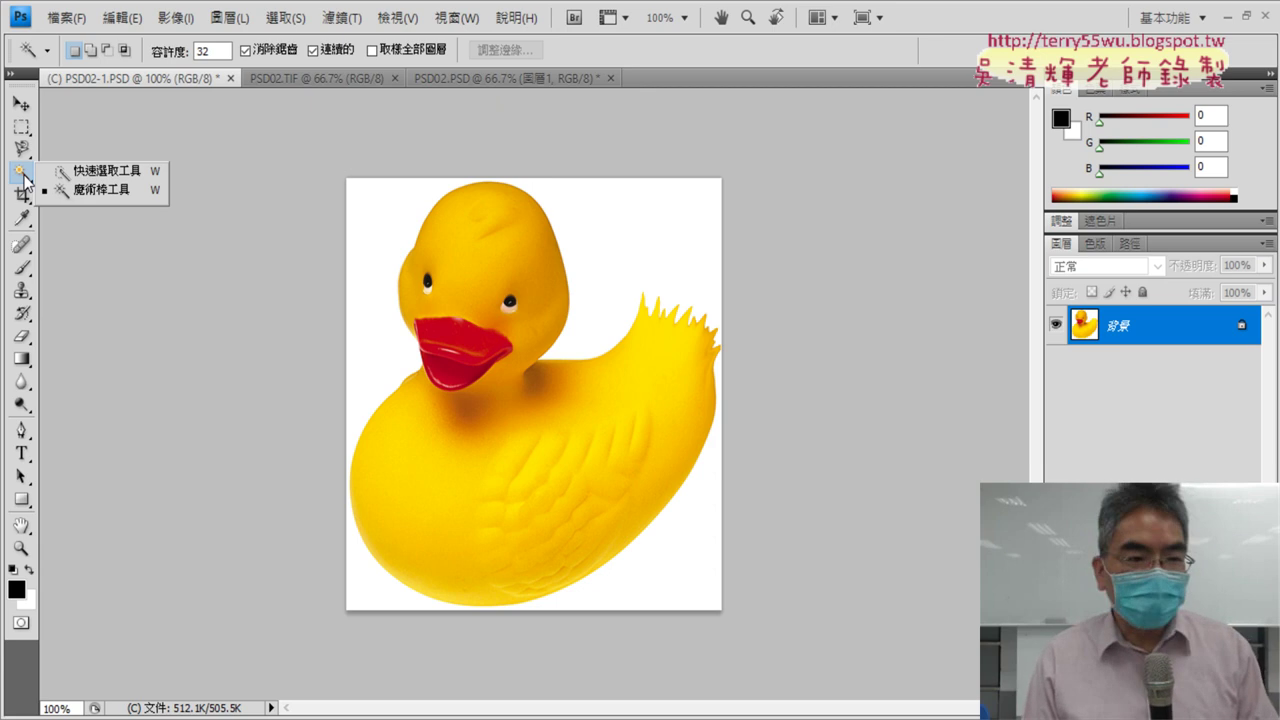
pyautogui.click(92, 174)
pyautogui.moveTo(580, 226); pyautogui.dragTo(600, 230)
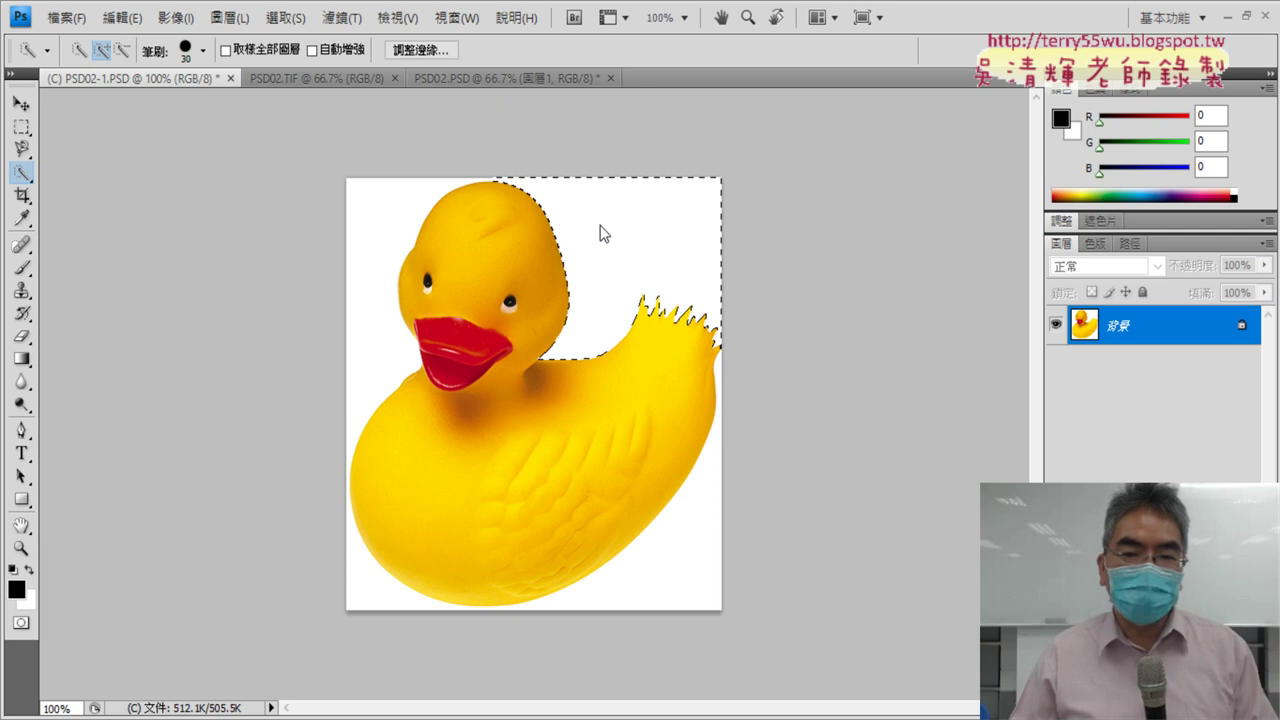
pyautogui.click(682, 553)
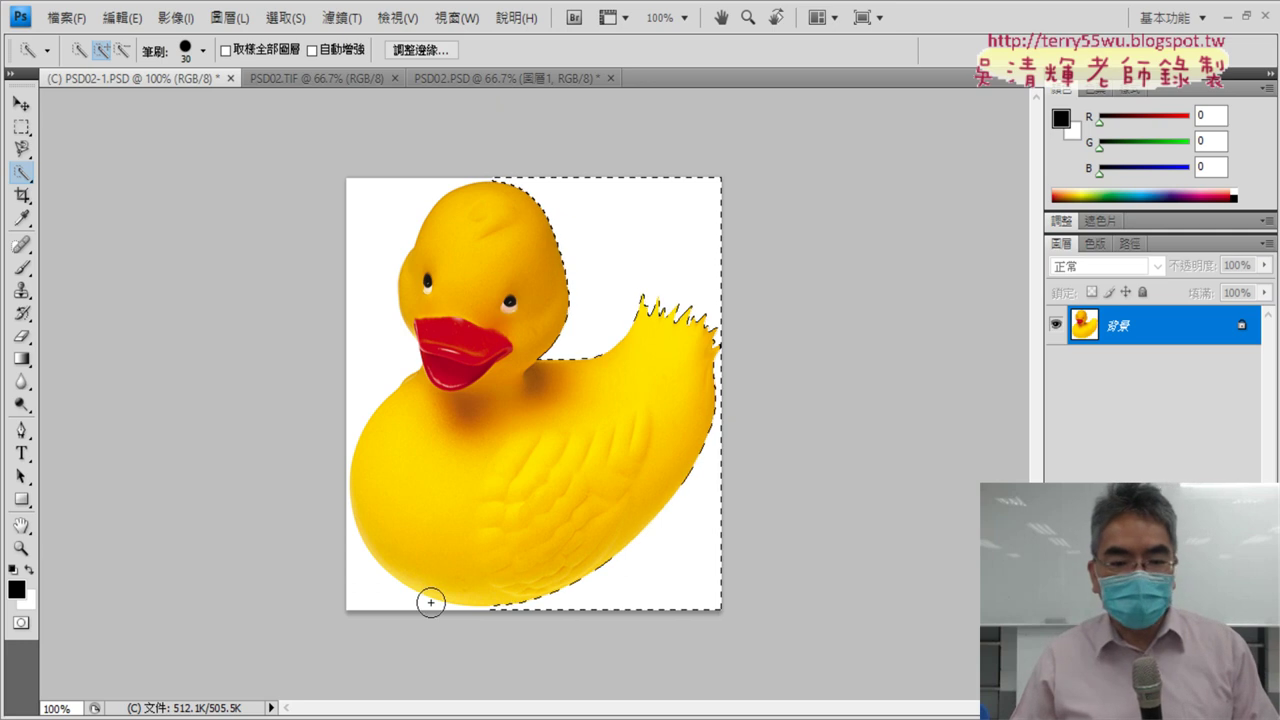
pyautogui.moveTo(431, 602)
pyautogui.mouseDown()
pyautogui.moveTo(366, 586)
pyautogui.moveTo(360, 323)
pyautogui.mouseUp()
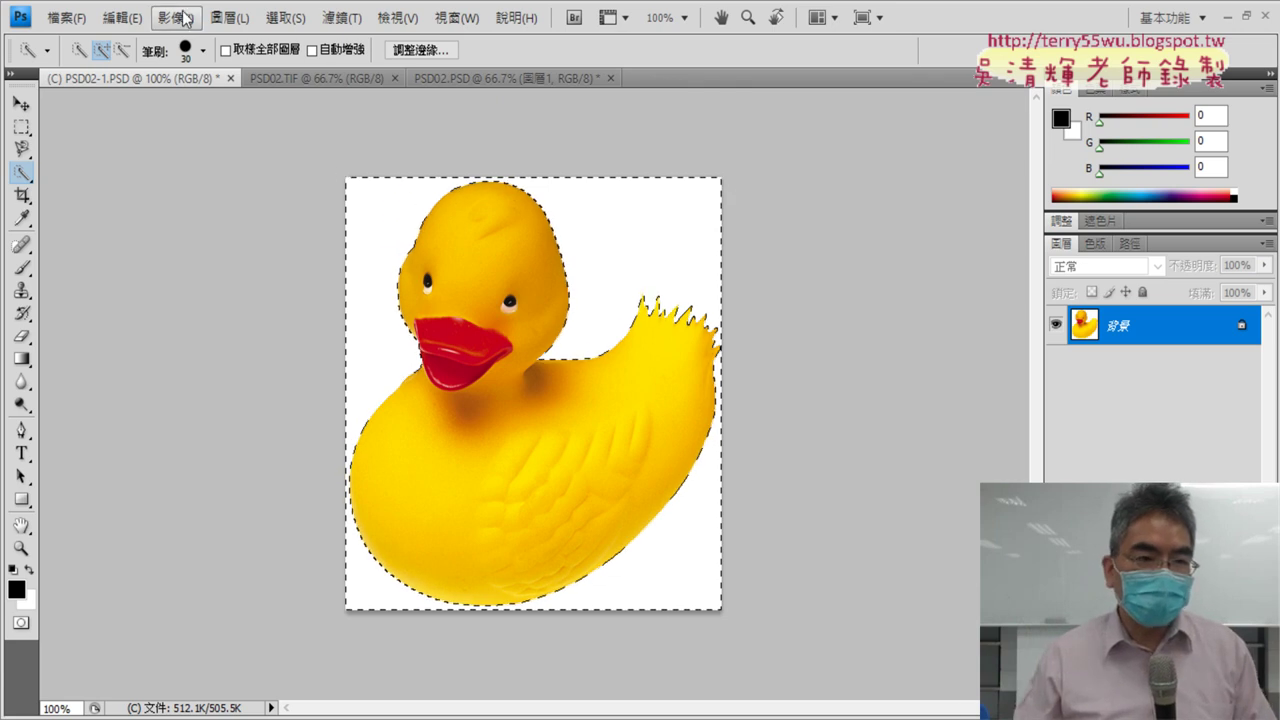
pyautogui.click(285, 18)
pyautogui.click(295, 62)
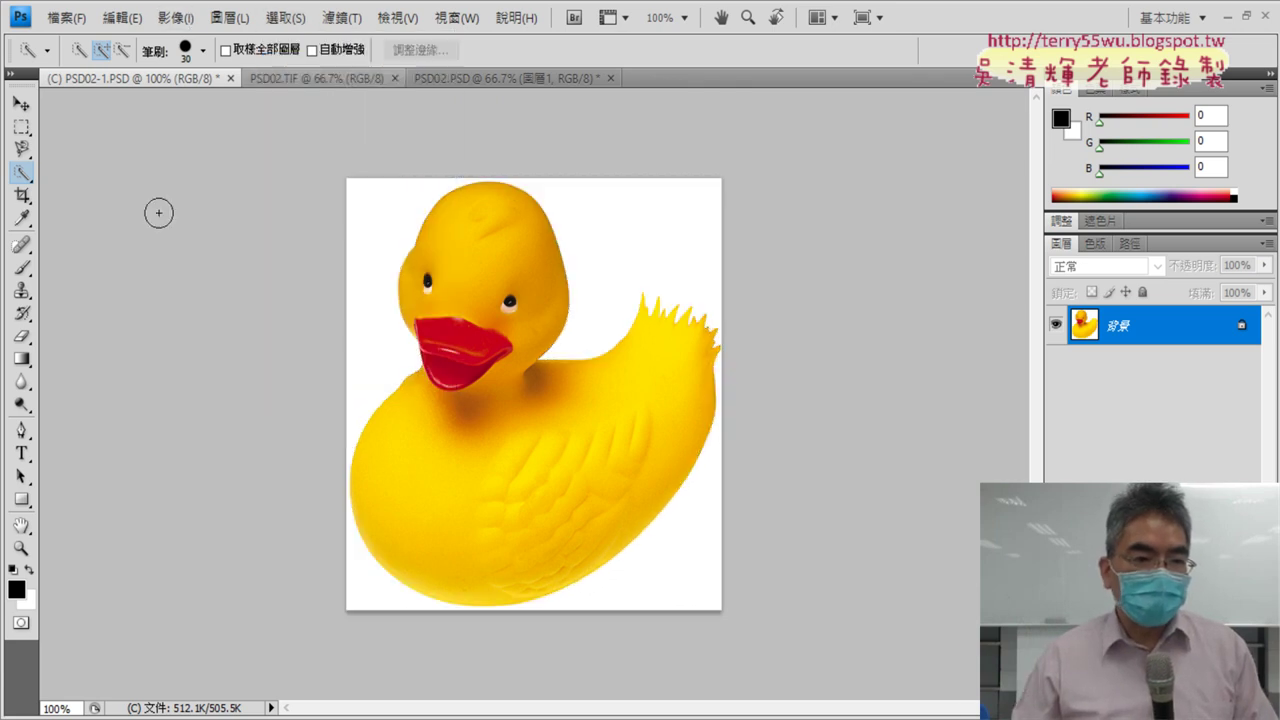
pyautogui.rightClick(21, 174)
pyautogui.click(102, 190)
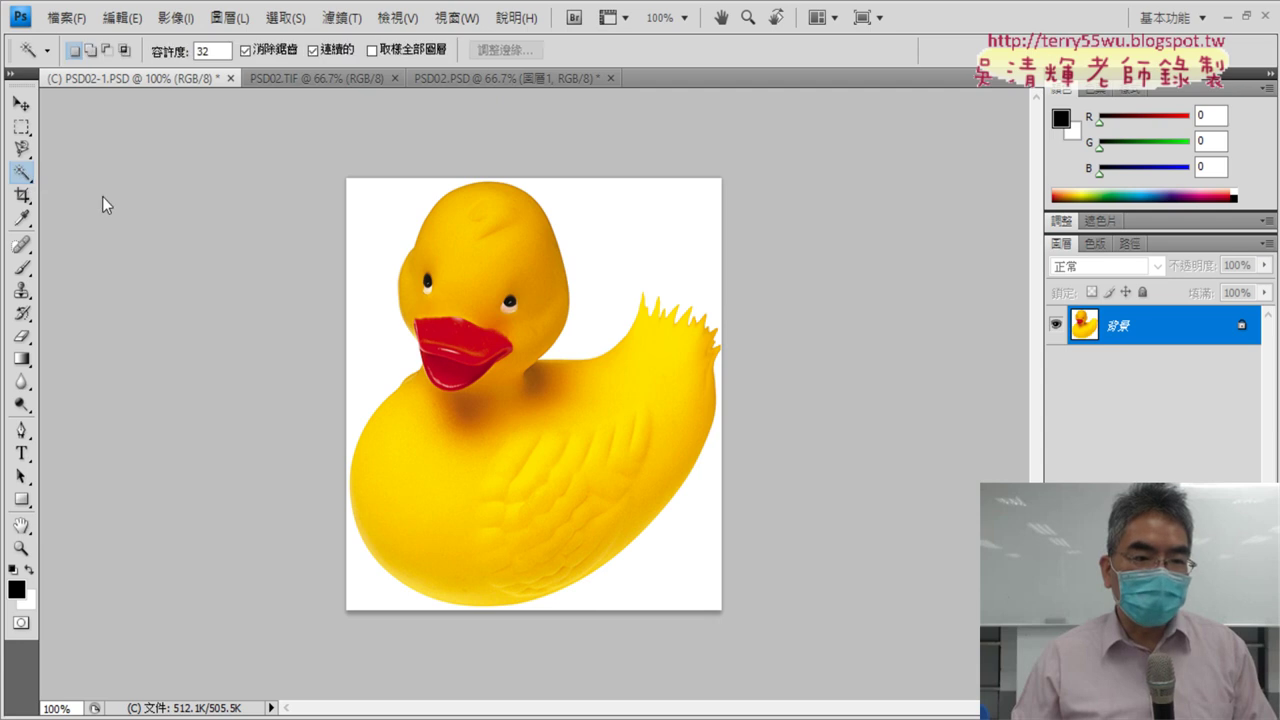
# - Select the duck's white background with the Magic Wand at tolerance 32
pyautogui.rightClick(21, 174)
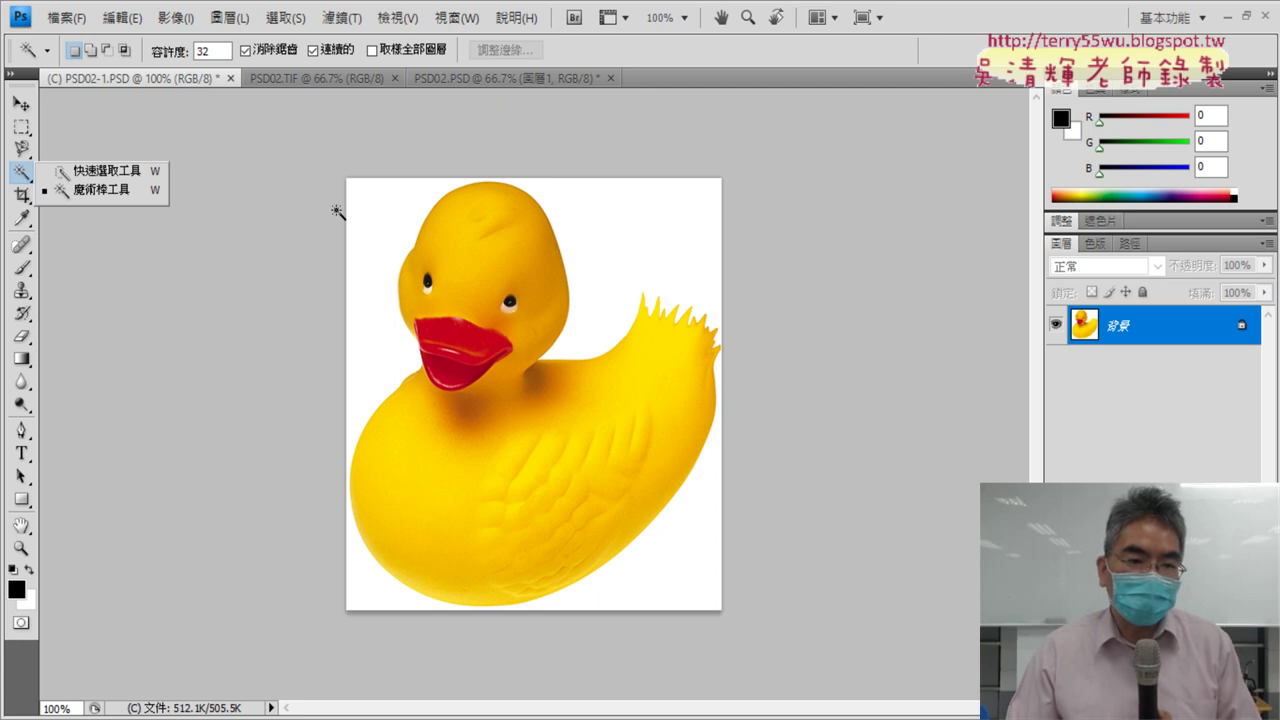
pyautogui.click(377, 207)
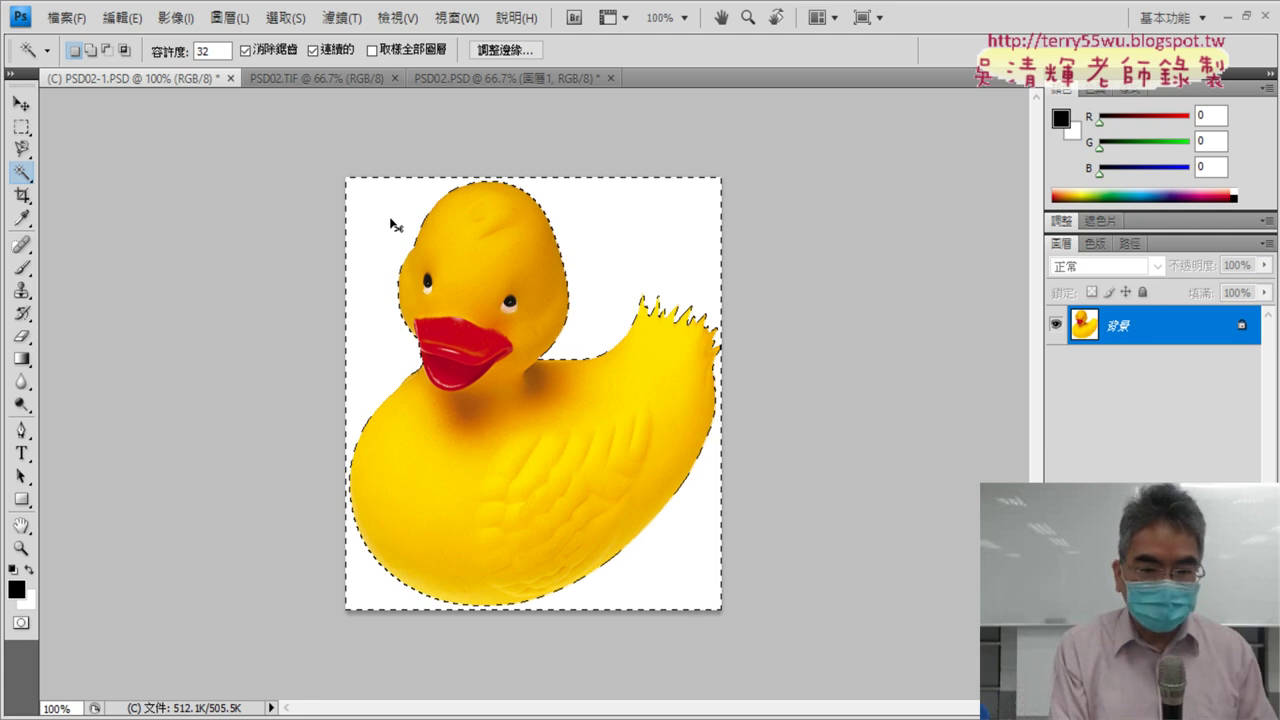
# - Undo the mistaken white-silhouette paste in PSD02.PSD
pyautogui.click(547, 80)
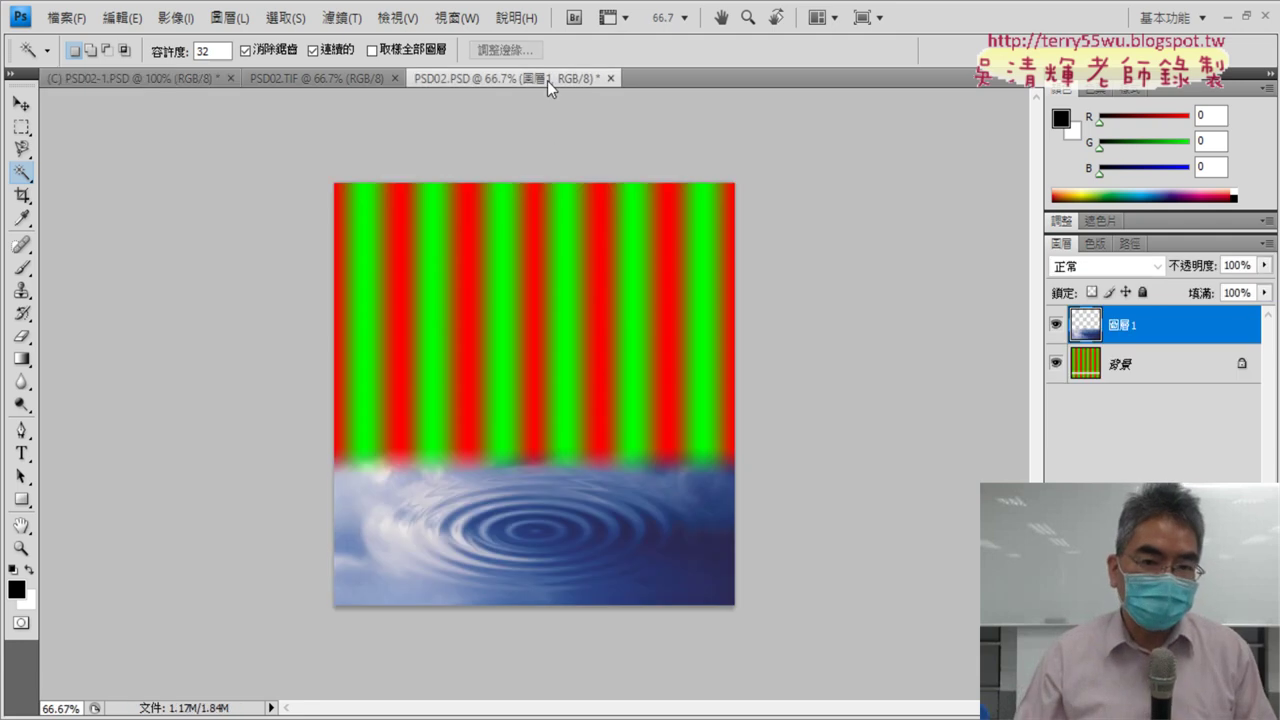
pyautogui.hotkey('ctrl', 'v')
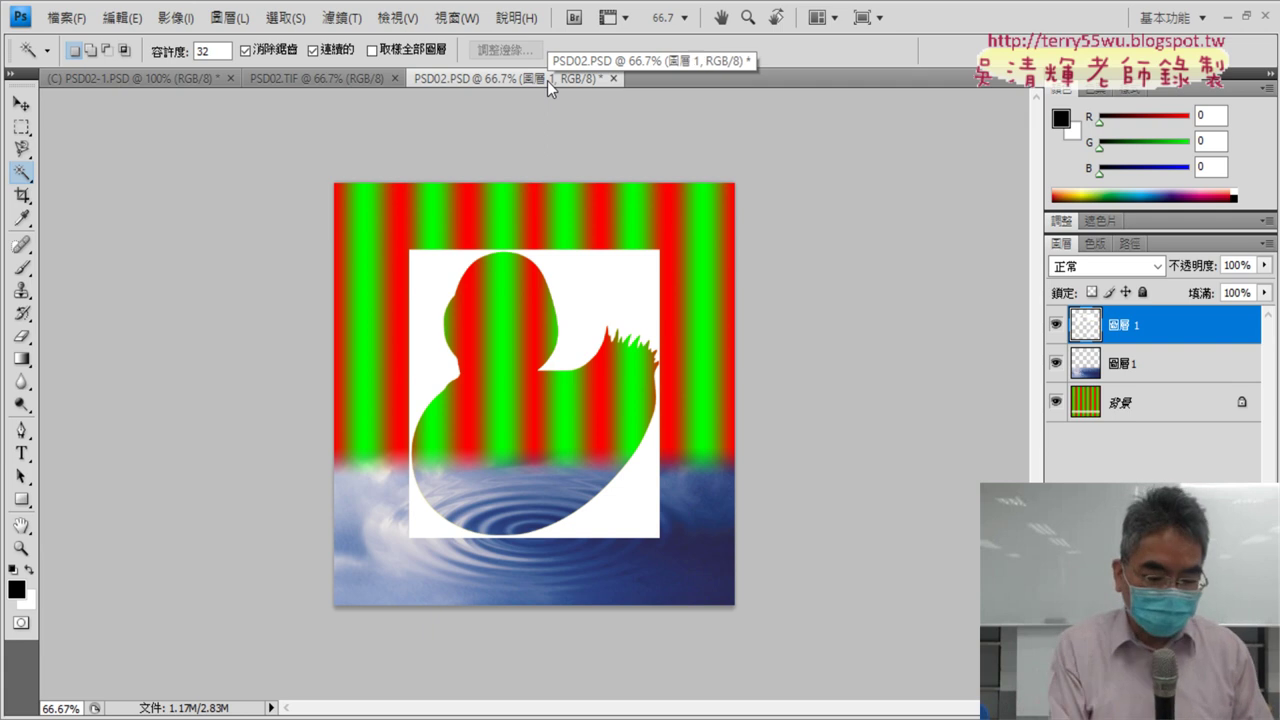
pyautogui.hotkey('ctrl', 'z')
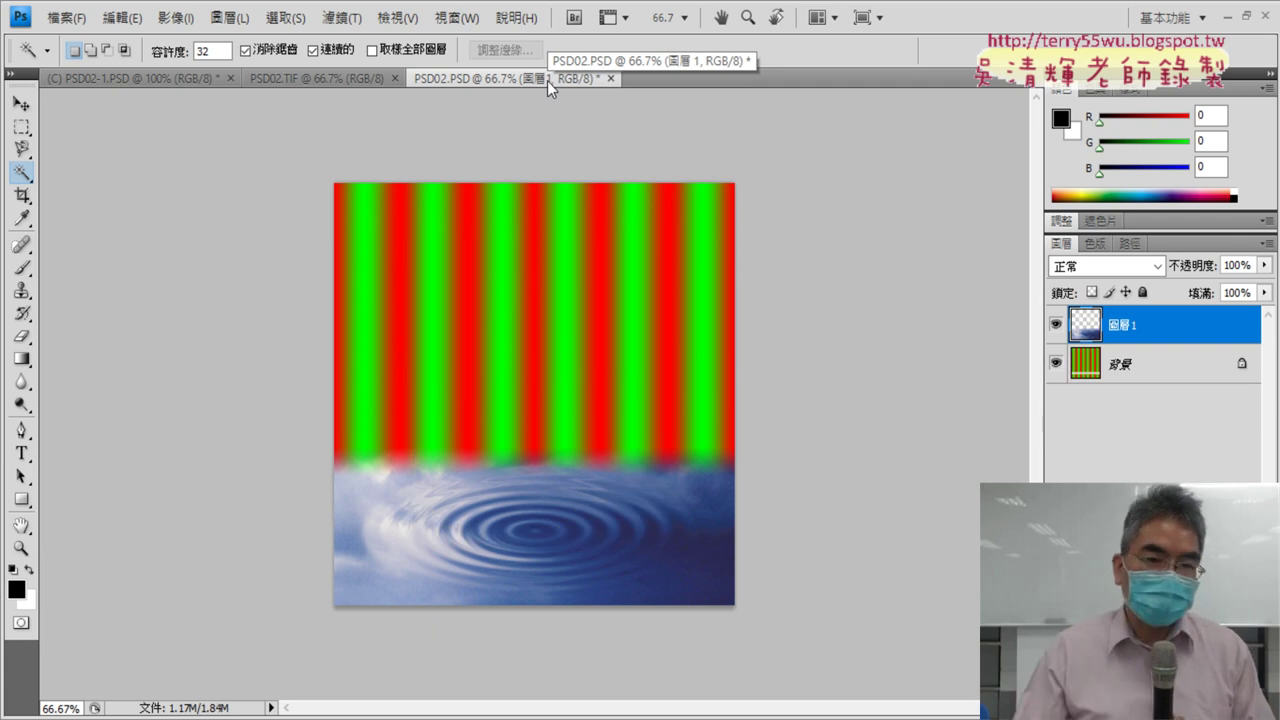
# - Invert the selection in PSD02-1.PSD so only the duck is selected
pyautogui.click(166, 75)
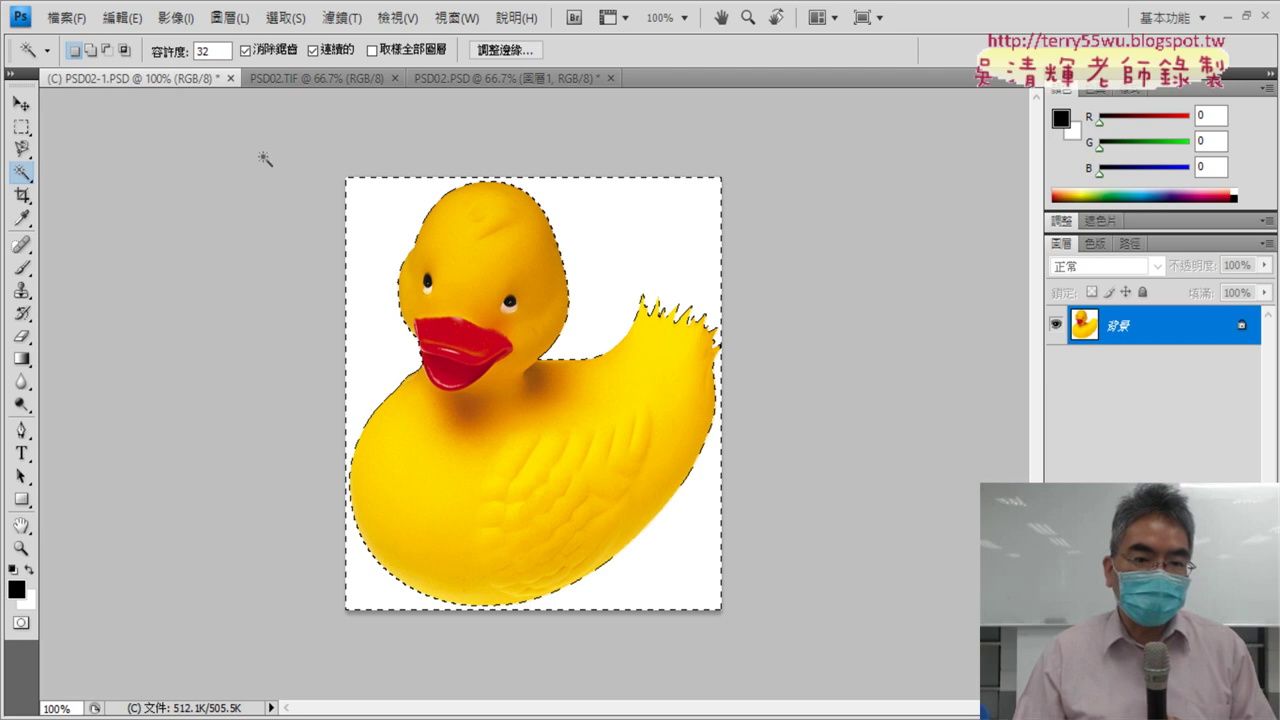
pyautogui.click(286, 22)
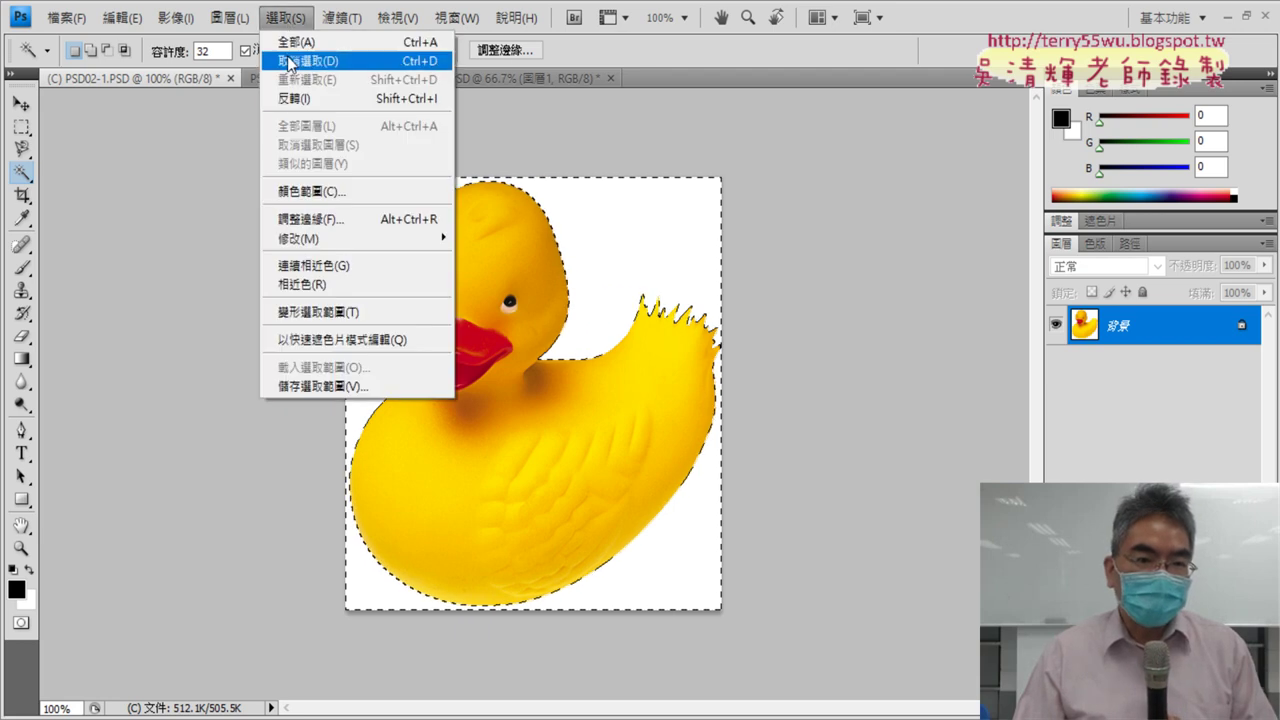
pyautogui.click(293, 98)
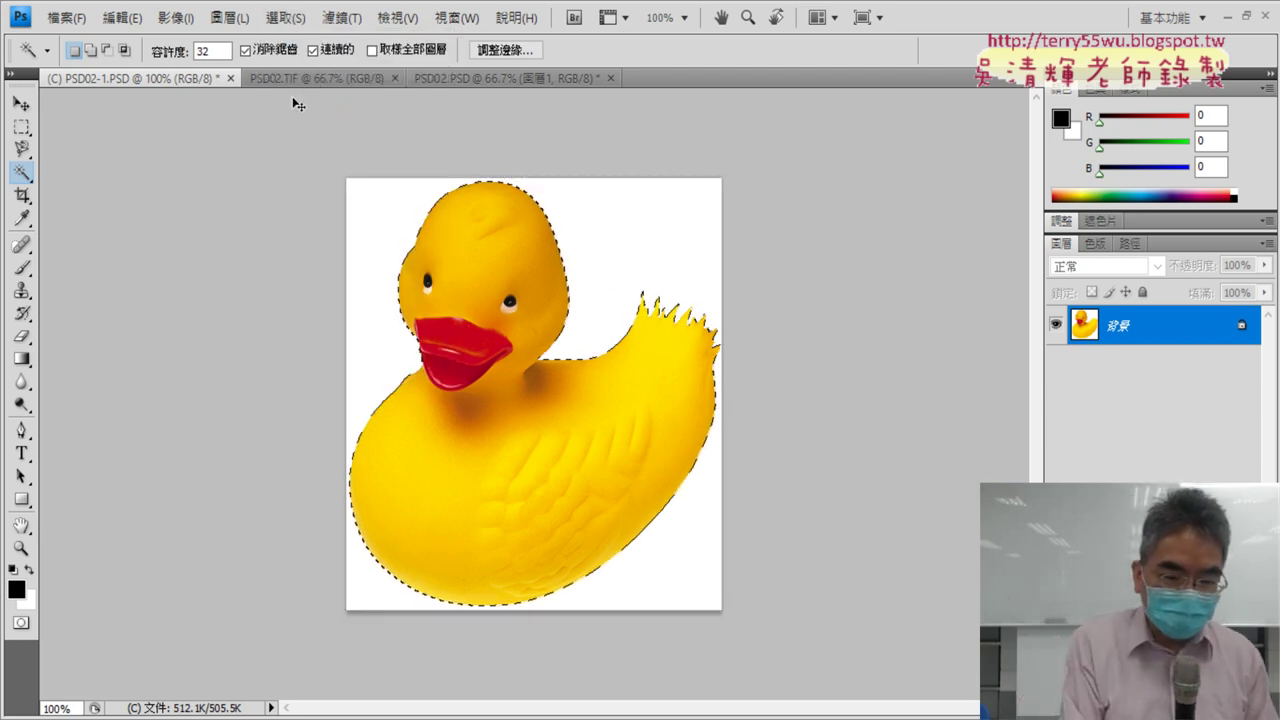
# - Paste the duck into PSD02.PSD as a new layer between the striped background and the water layer
pyautogui.click(467, 76)
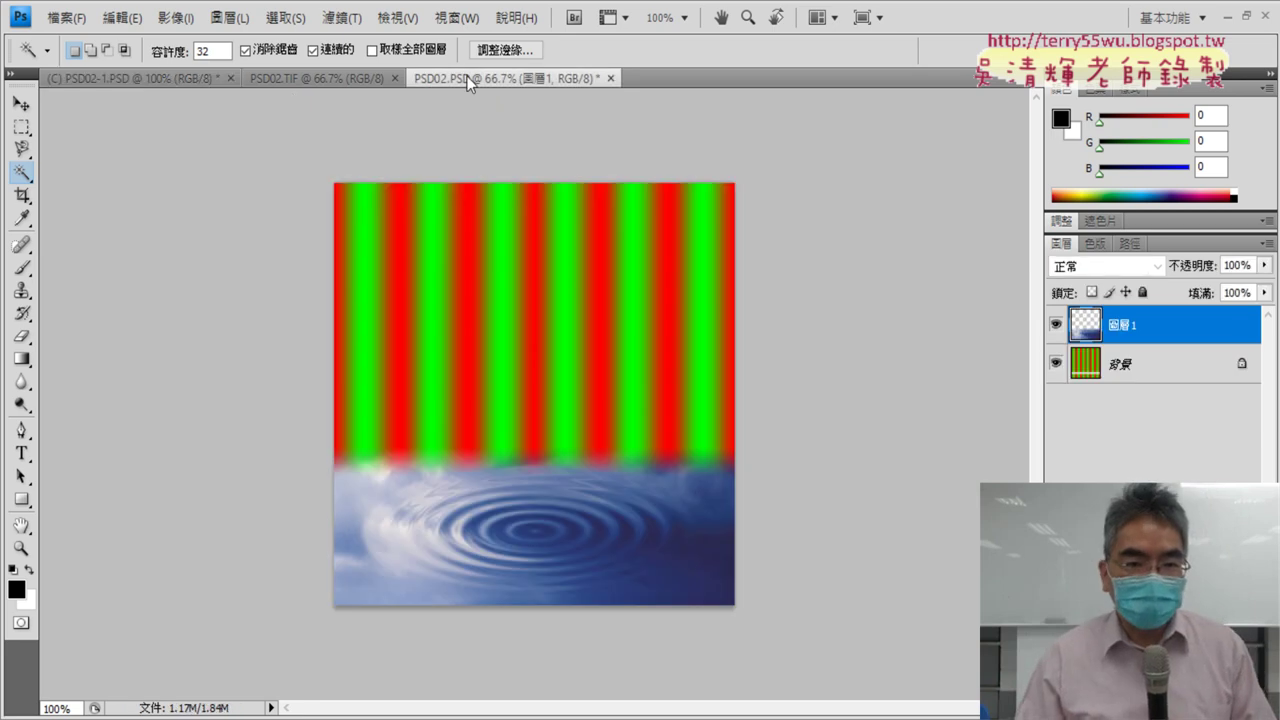
pyautogui.hotkey('ctrl', 'v')
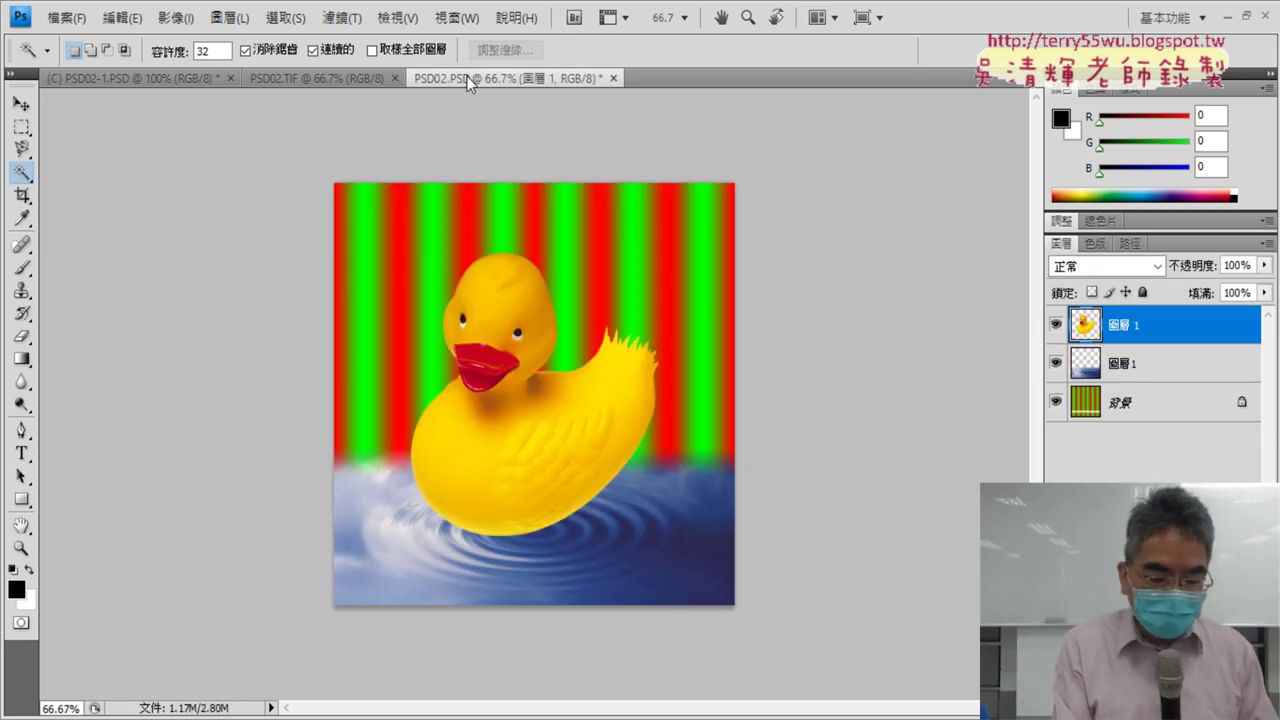
pyautogui.moveTo(95, 103)
pyautogui.mouseDown()
pyautogui.moveTo(322, 262)
pyautogui.moveTo(312, 272)
pyautogui.mouseUp()
pyautogui.moveTo(1150, 352)
pyautogui.mouseDown()
pyautogui.moveTo(1025, 312)
pyautogui.moveTo(1110, 378)
pyautogui.mouseUp()
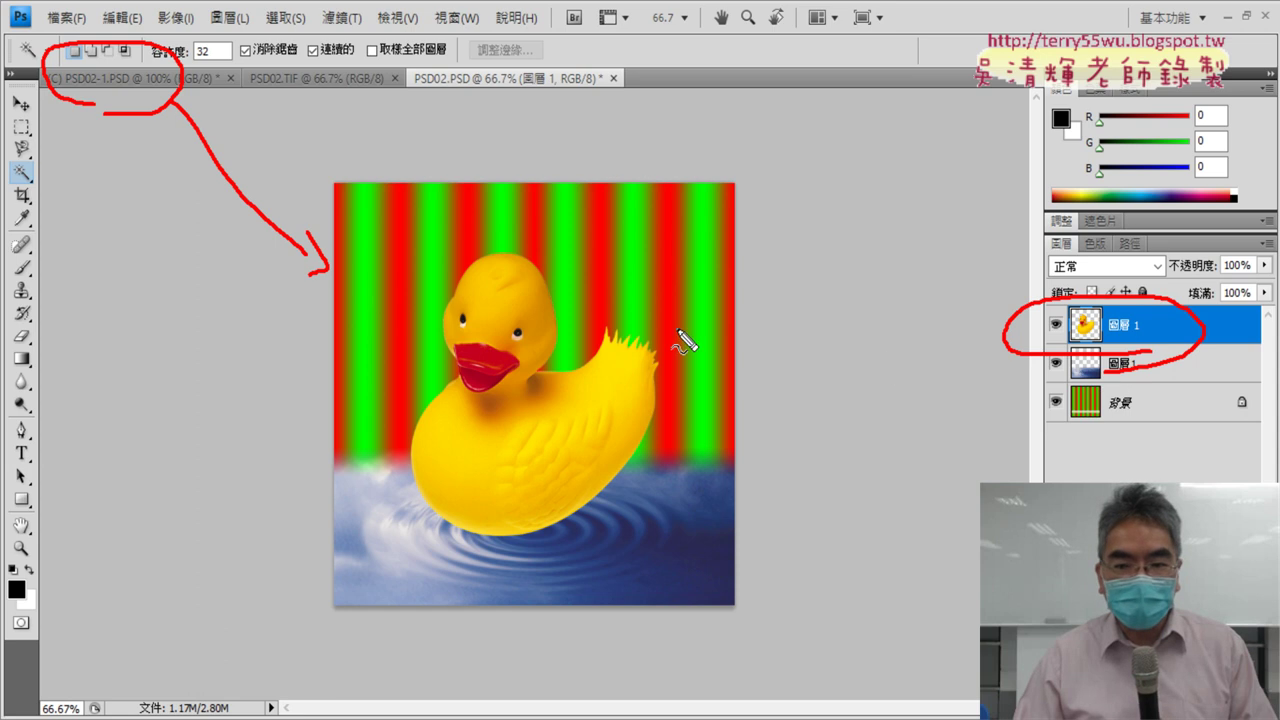
pyautogui.moveTo(682, 345); pyautogui.dragTo(980, 318)
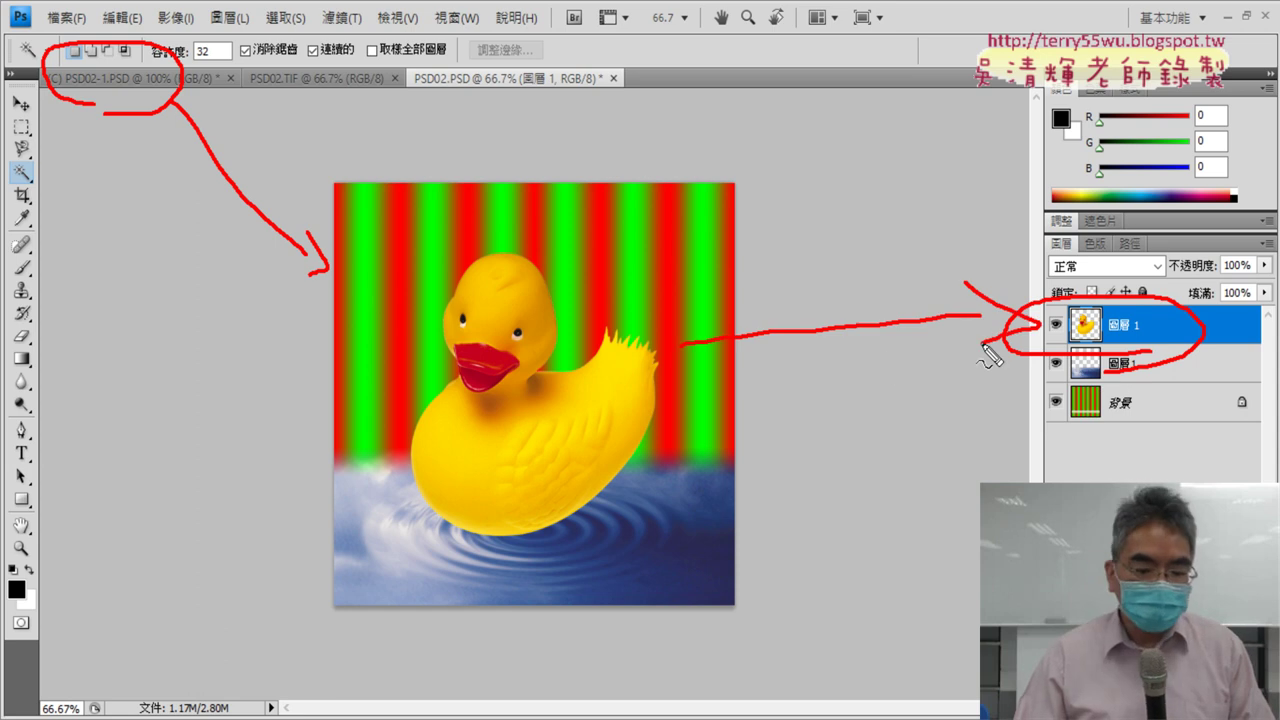
pyautogui.press('Escape')
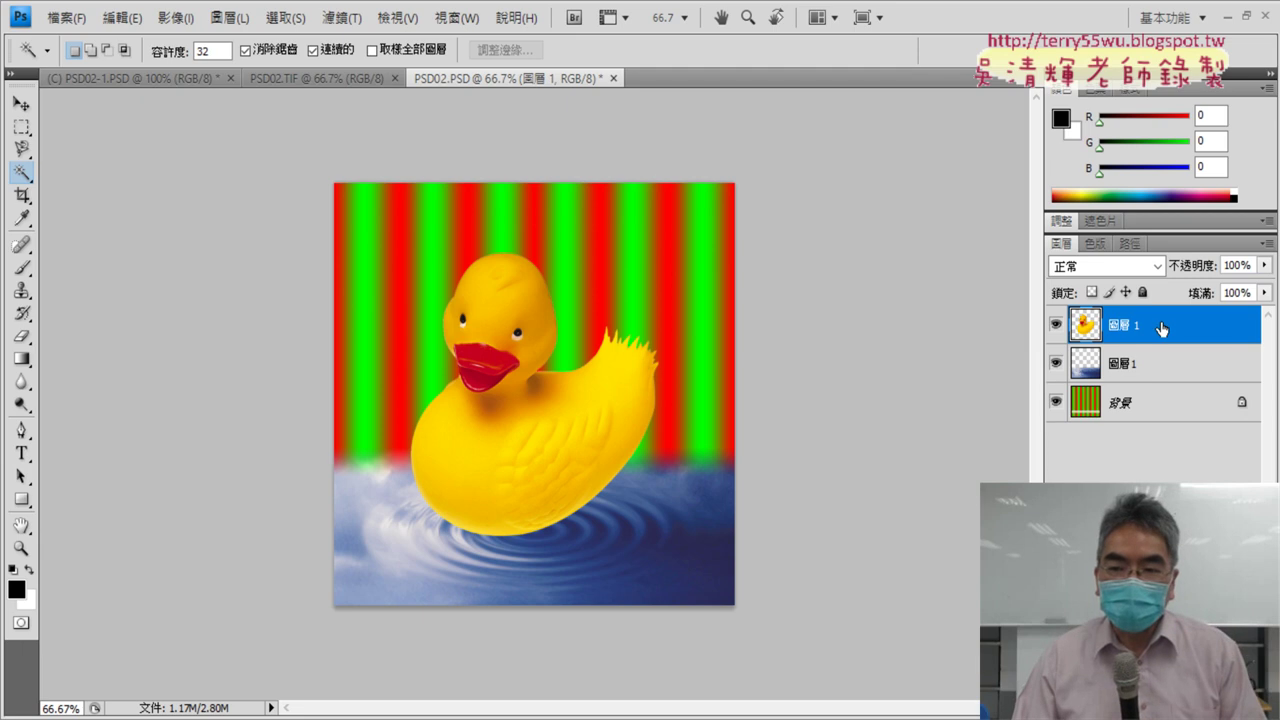
pyautogui.moveTo(1160, 327); pyautogui.dragTo(1168, 375)
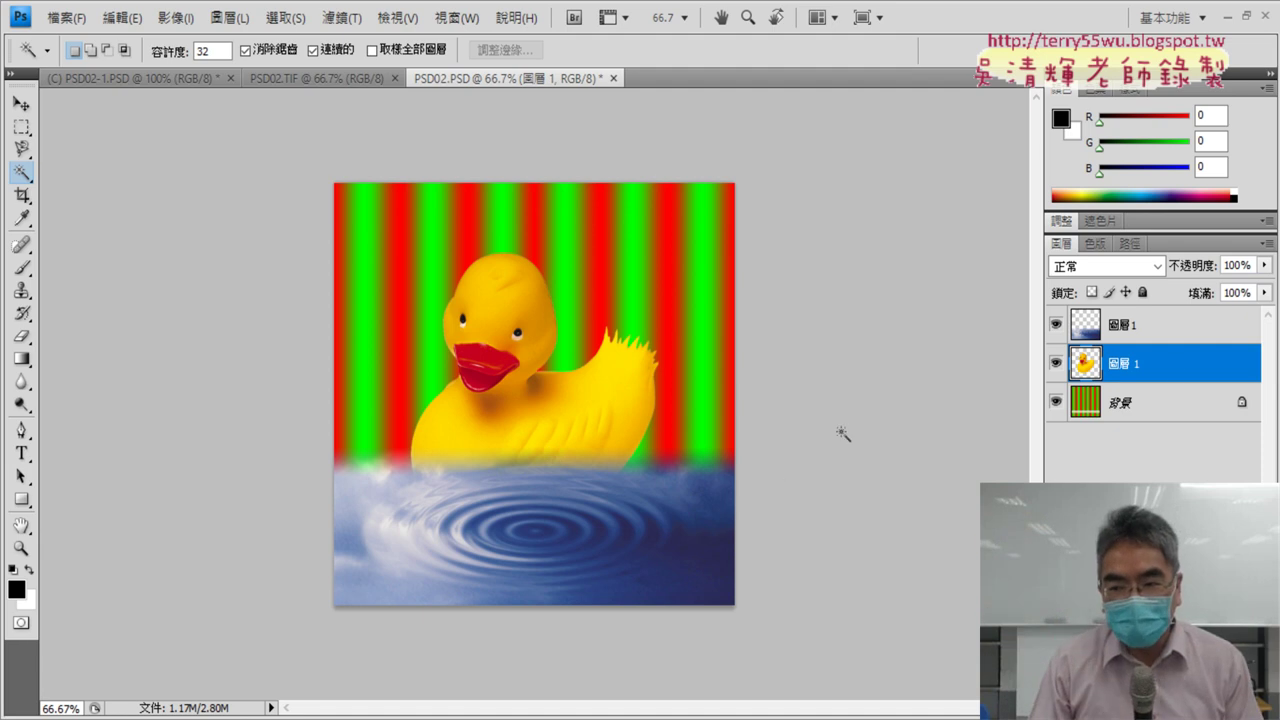
# - Stack duck layer 圖層 1 above the water layer so the whole duck shows
pyautogui.moveTo(1175, 368); pyautogui.dragTo(1175, 334)
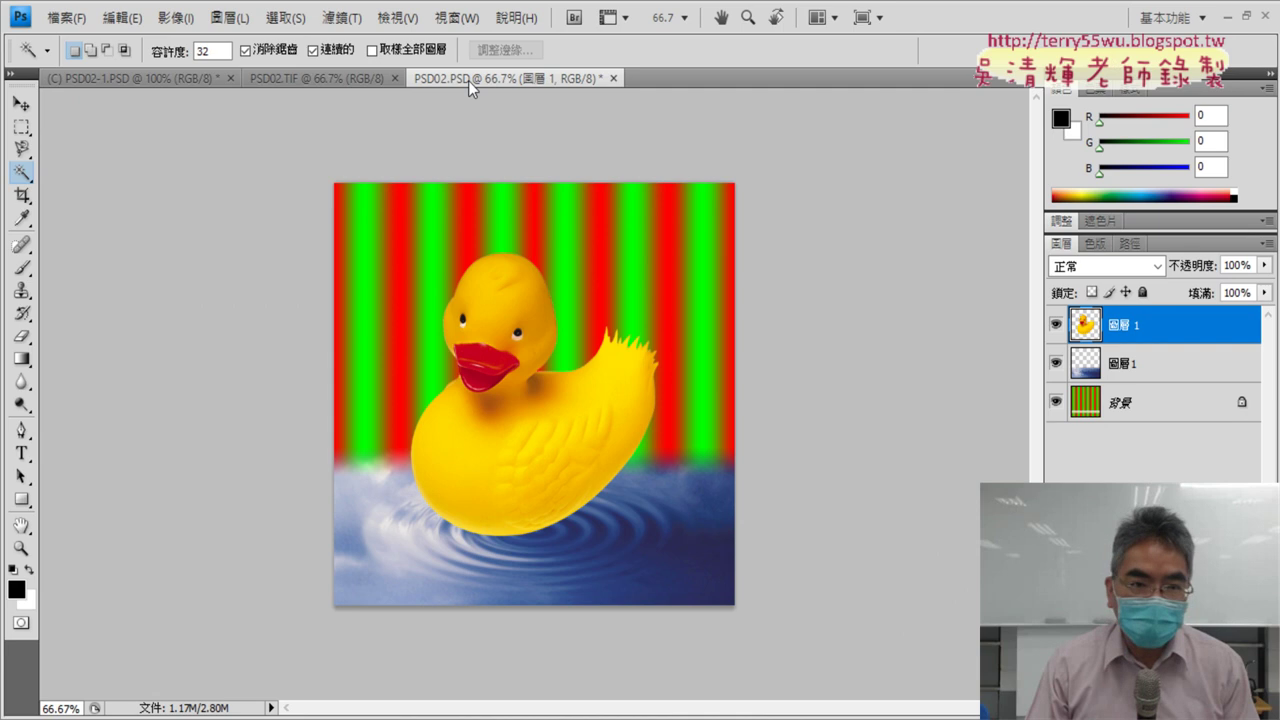
pyautogui.click(341, 17)
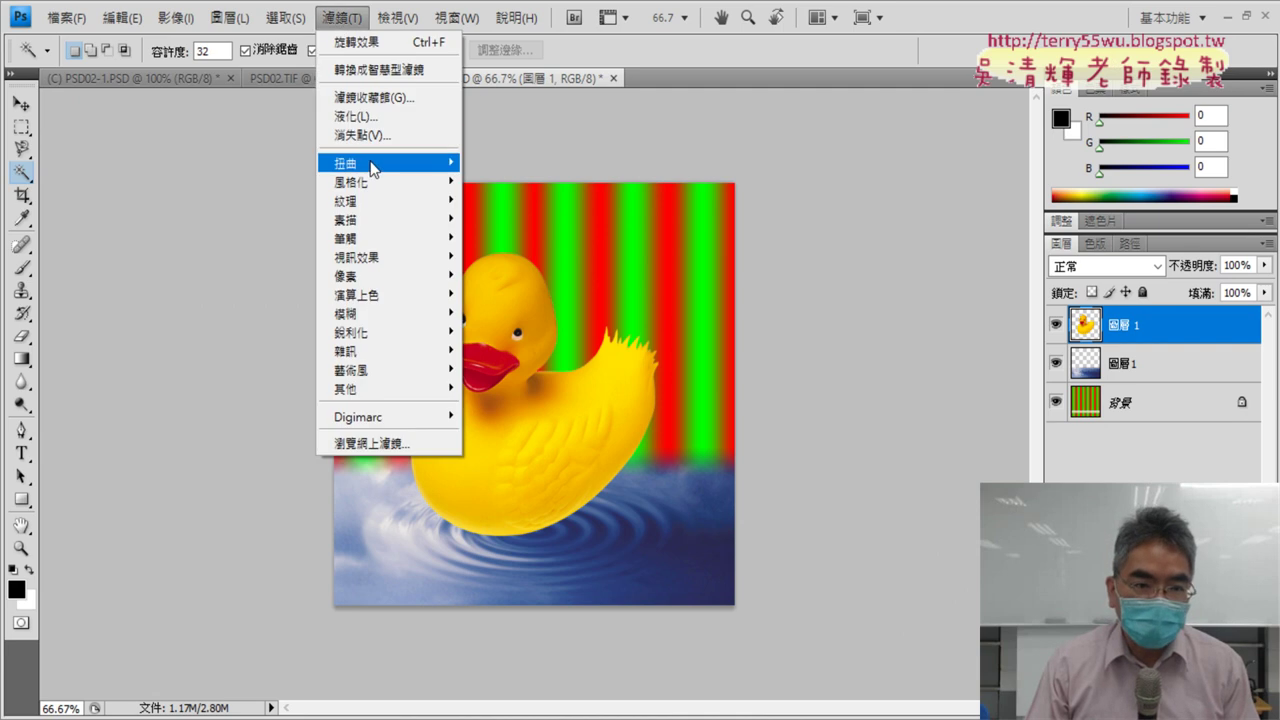
pyautogui.moveTo(385, 162)
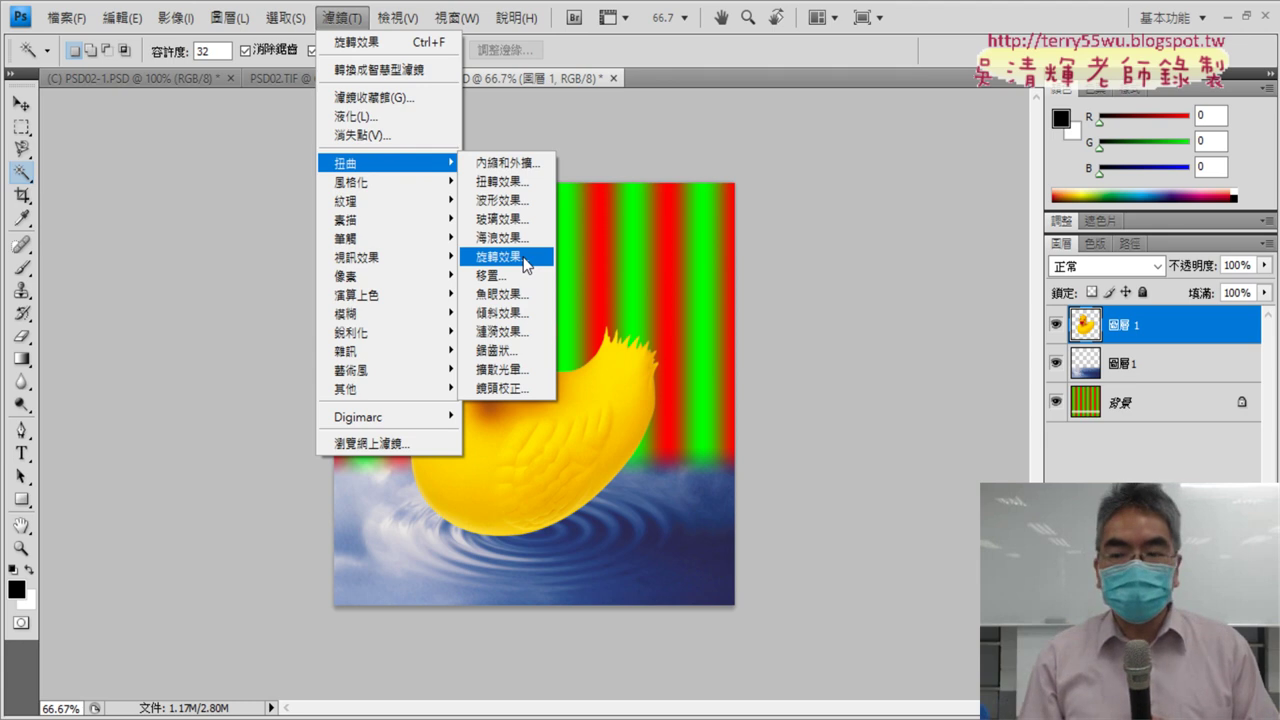
# - Compare against PSD02.TIF and make the striped Background the active layer
pyautogui.click(858, 299)
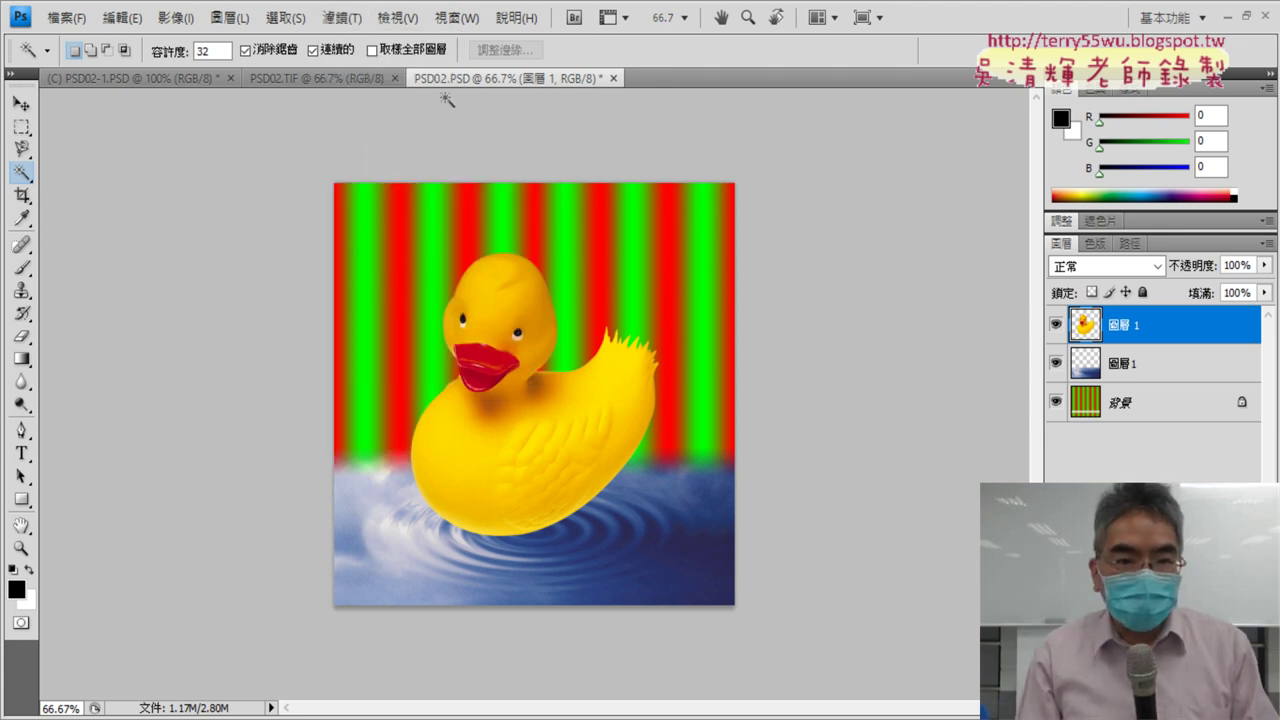
pyautogui.click(362, 78)
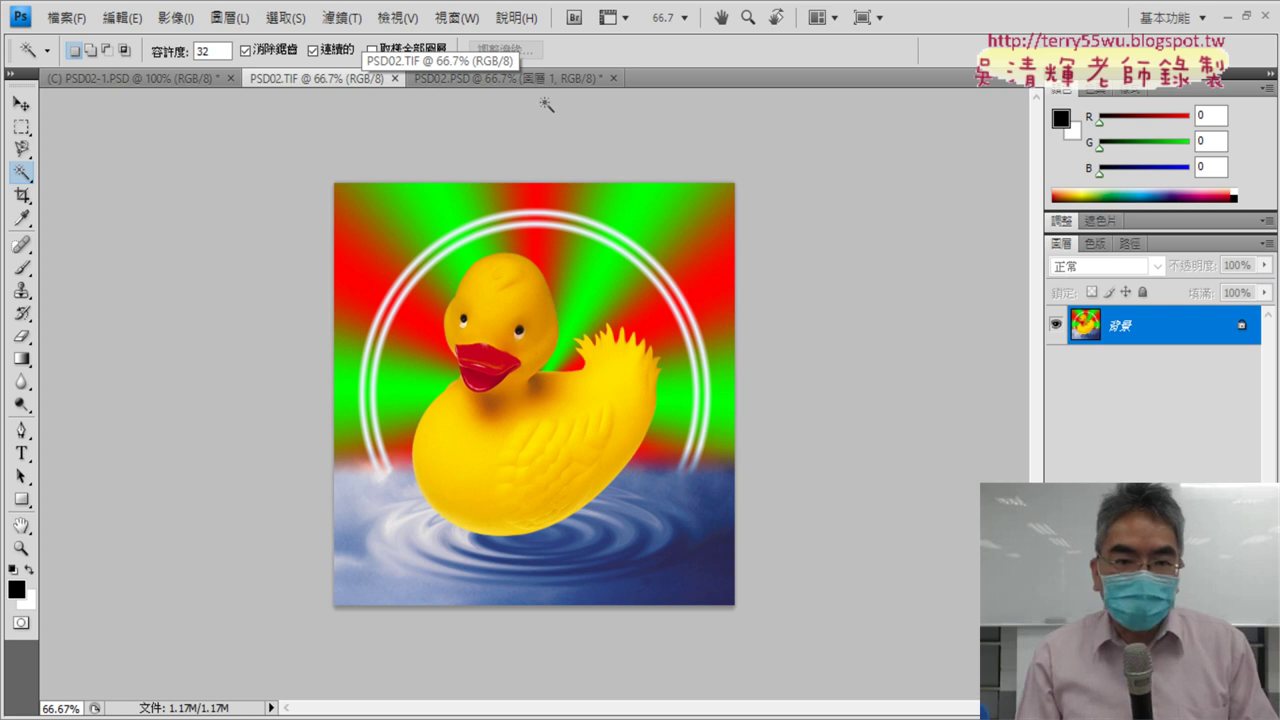
pyautogui.click(505, 79)
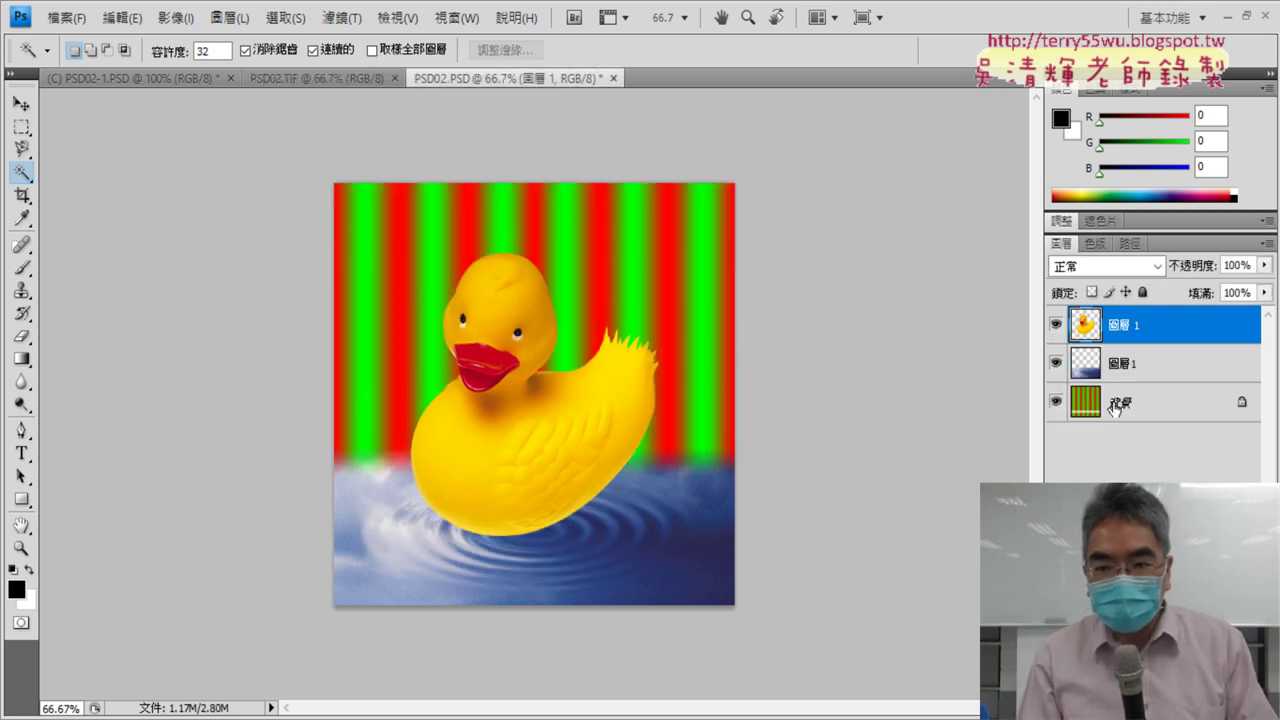
pyautogui.click(1155, 411)
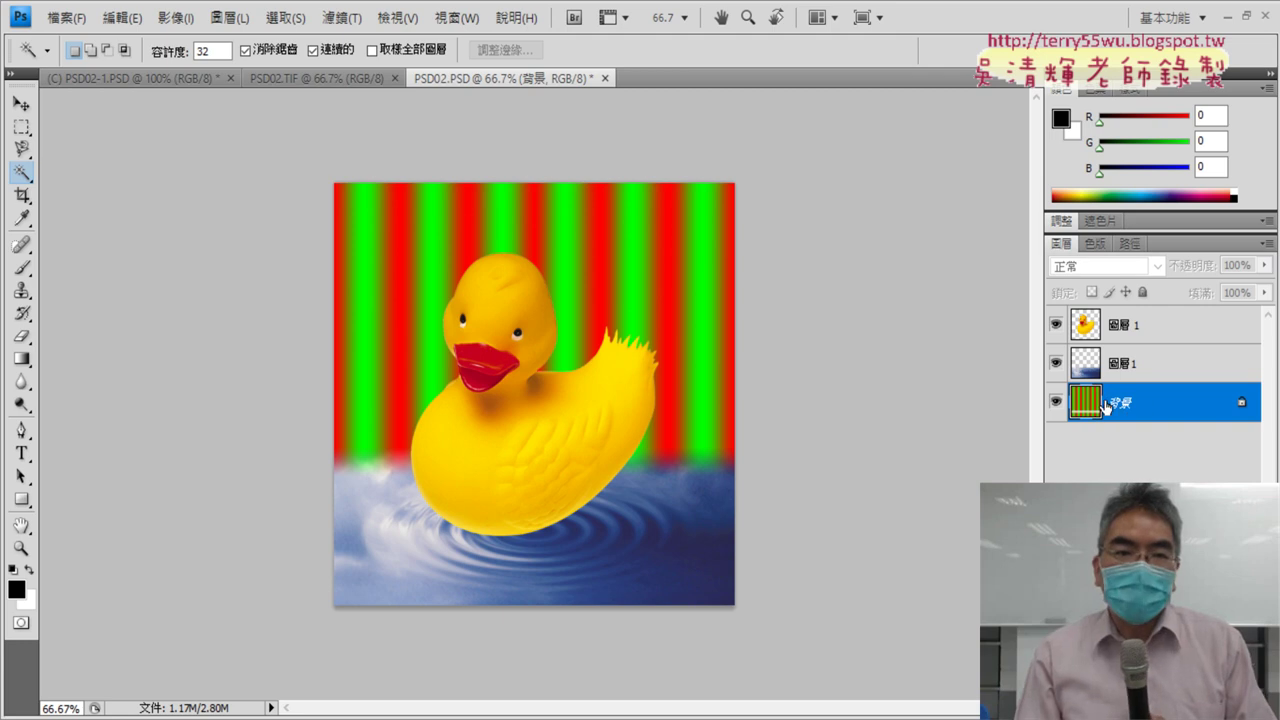
pyautogui.click(340, 18)
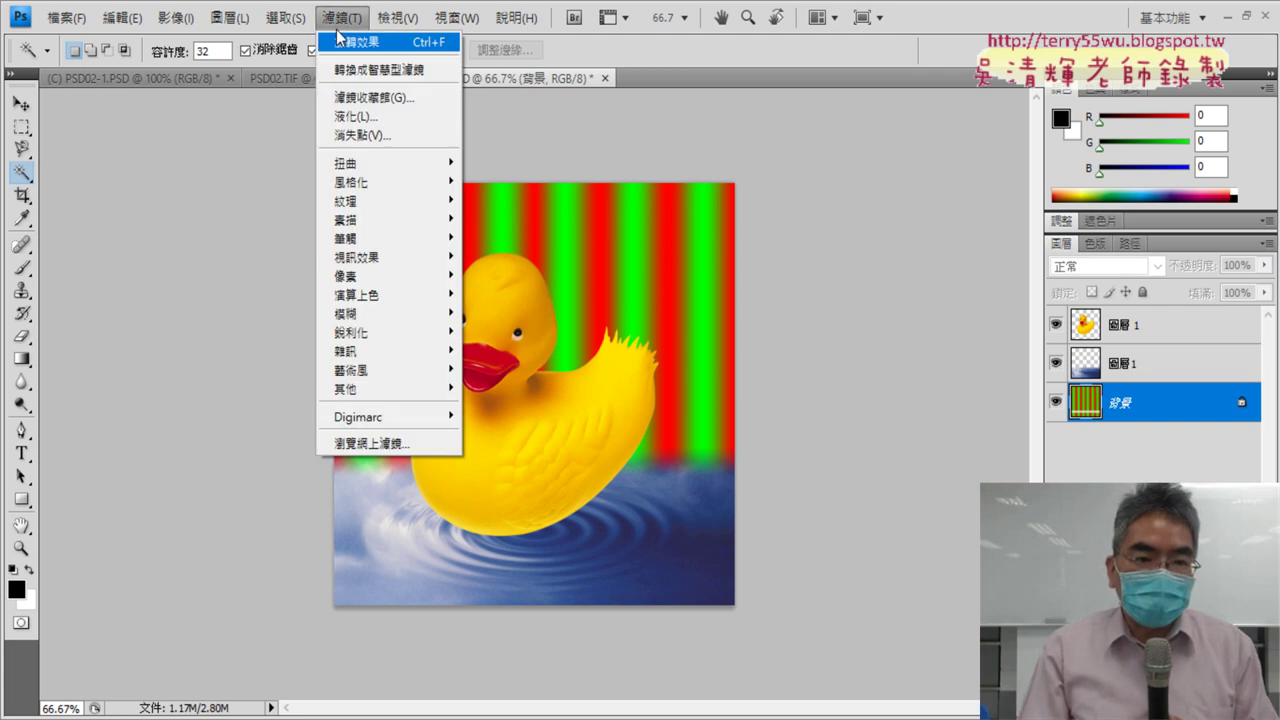
pyautogui.moveTo(384, 162)
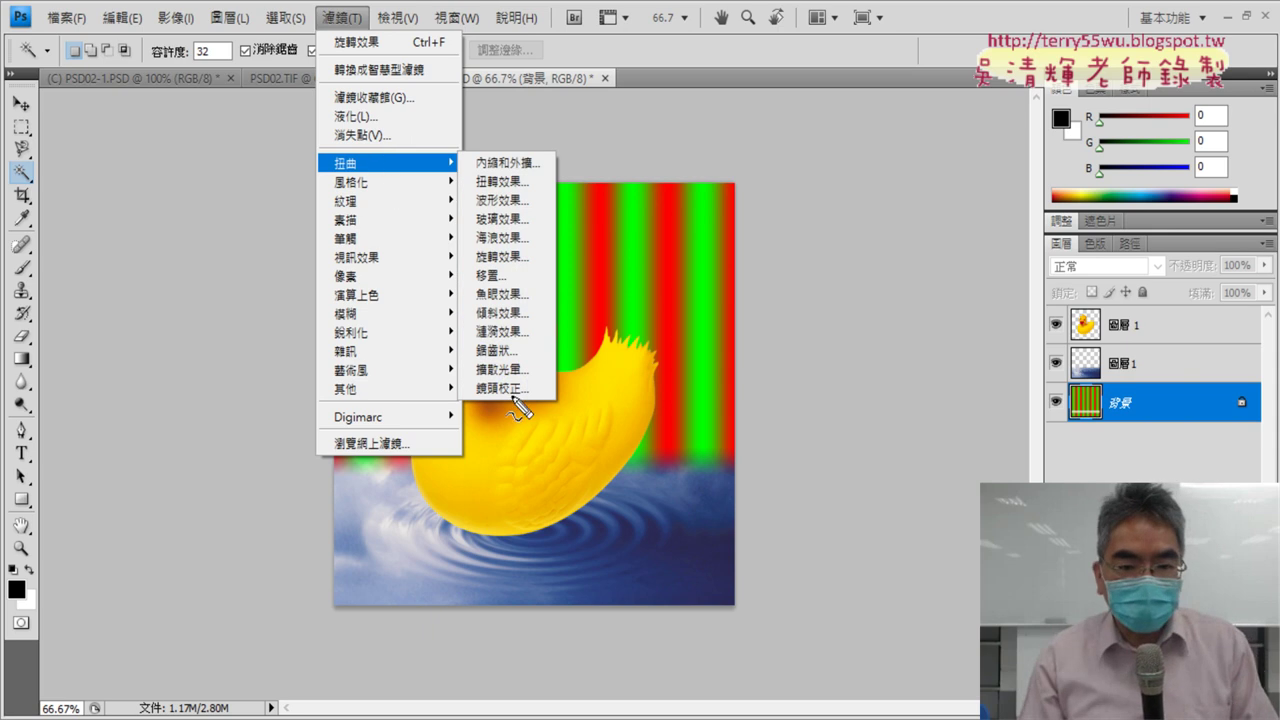
pyautogui.moveTo(510, 355)
pyautogui.mouseDown()
pyautogui.moveTo(462, 360)
pyautogui.moveTo(520, 352)
pyautogui.mouseUp()
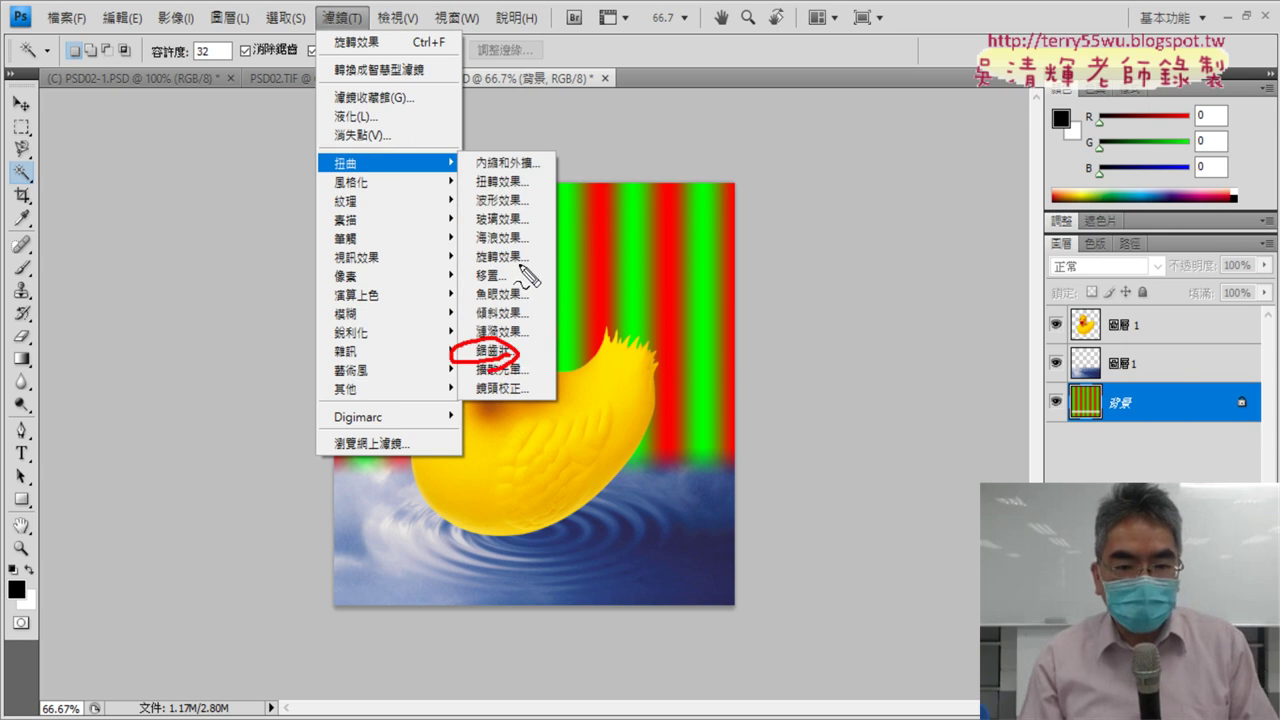
pyautogui.moveTo(528, 275); pyautogui.dragTo(545, 262)
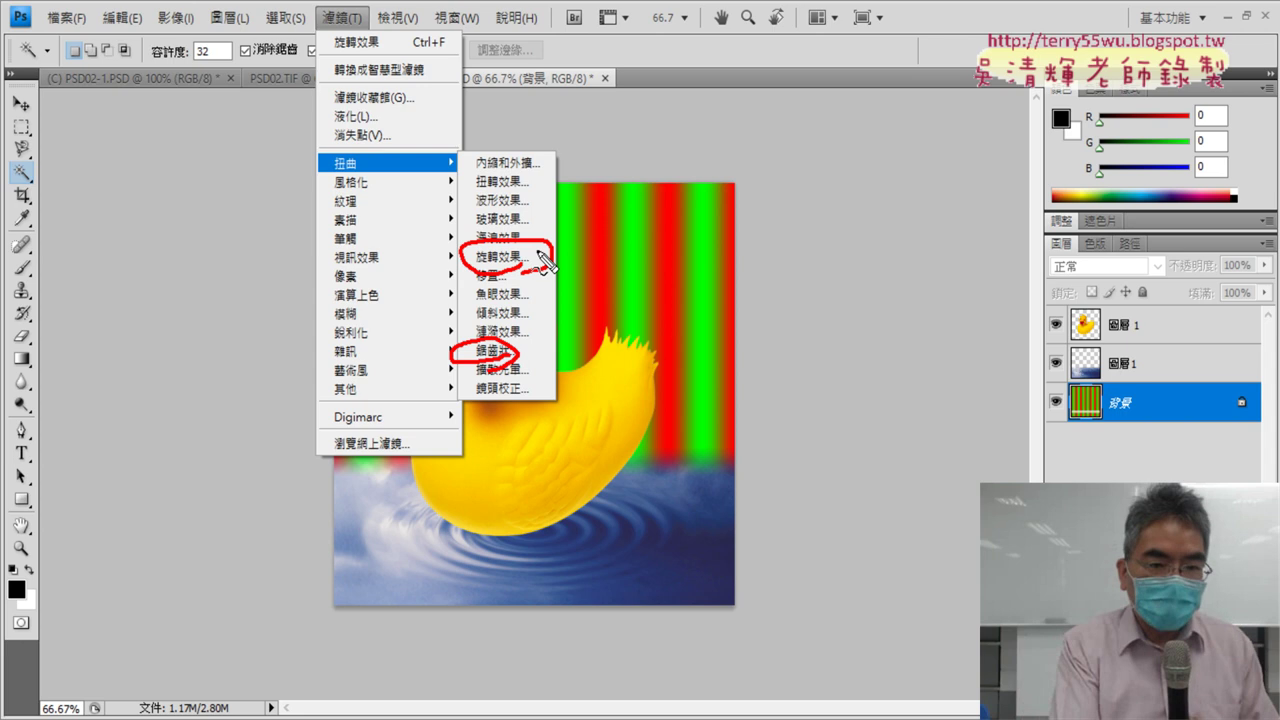
pyautogui.press('Escape')
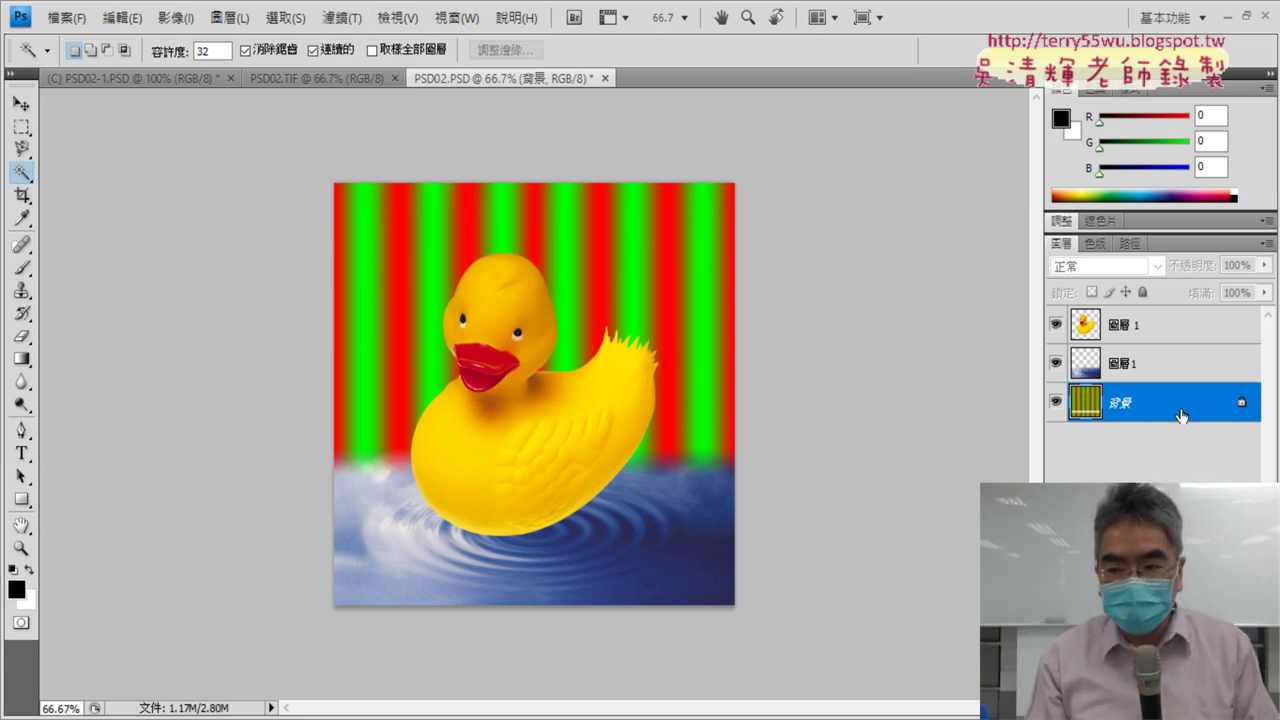
# - Hide the duck and water layers, leaving only the striped background with white bands
pyautogui.click(1056, 330)
pyautogui.click(1056, 363)
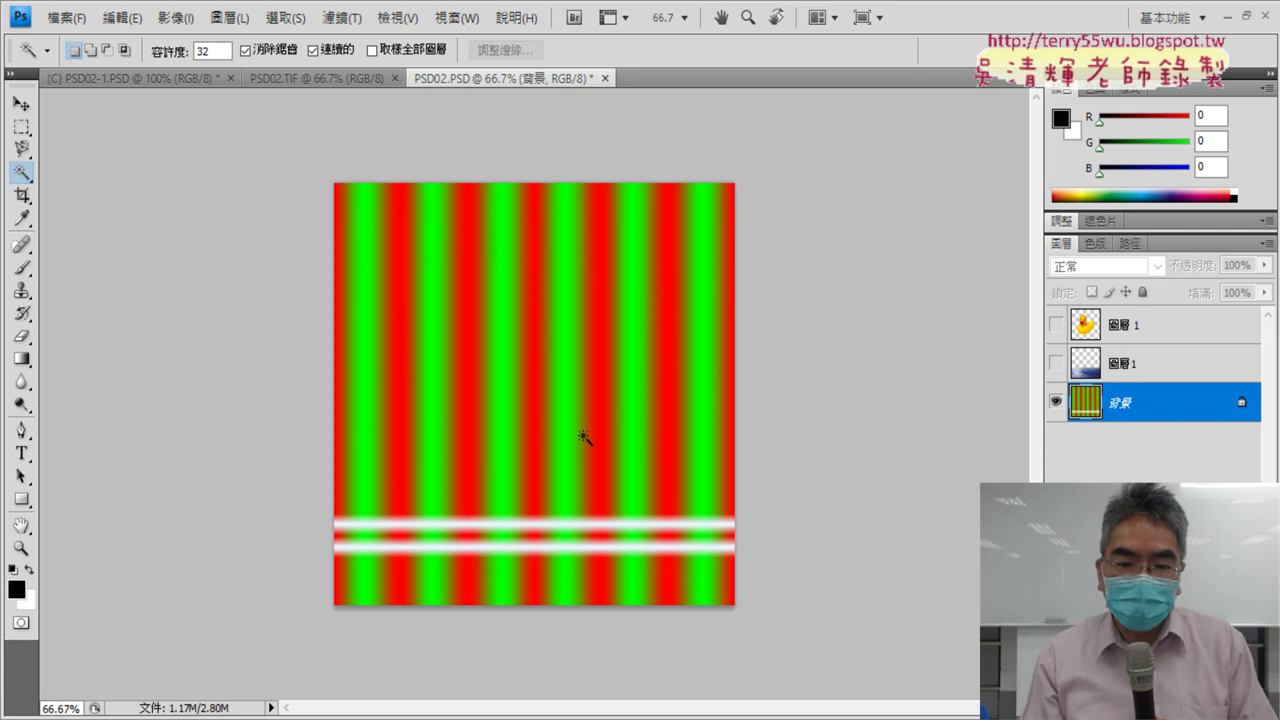
pyautogui.click(330, 78)
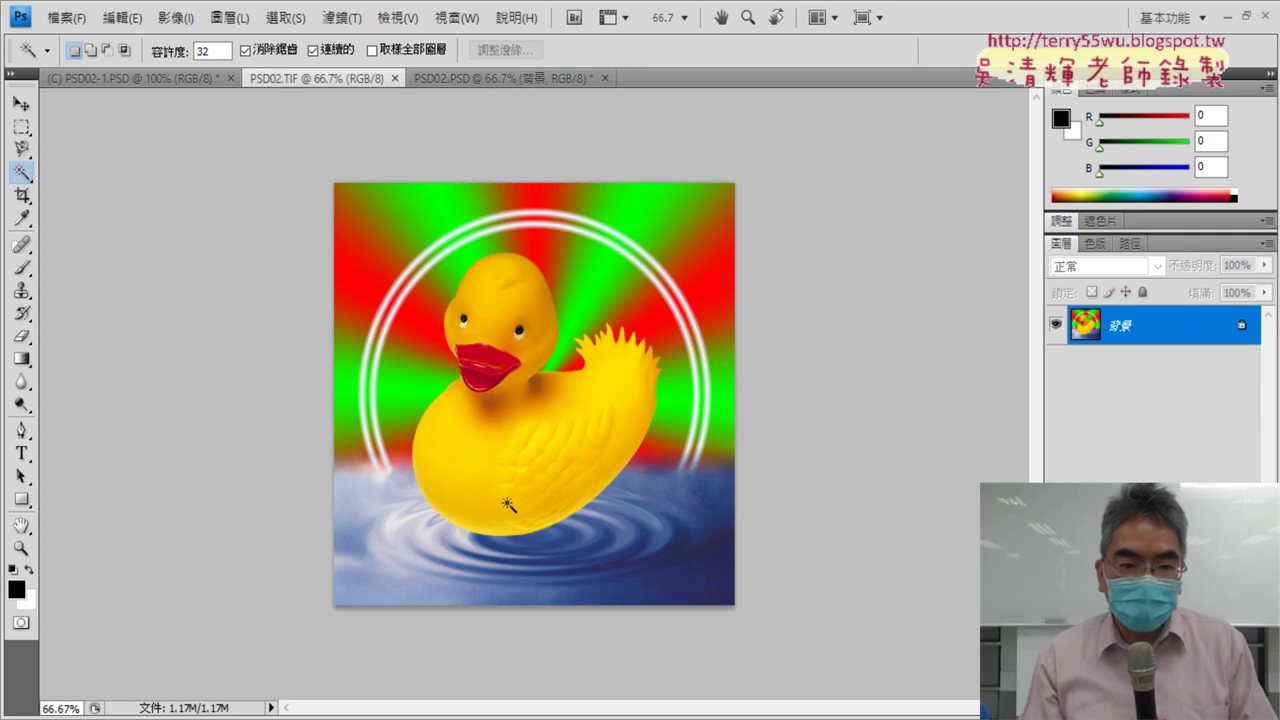
pyautogui.click(485, 77)
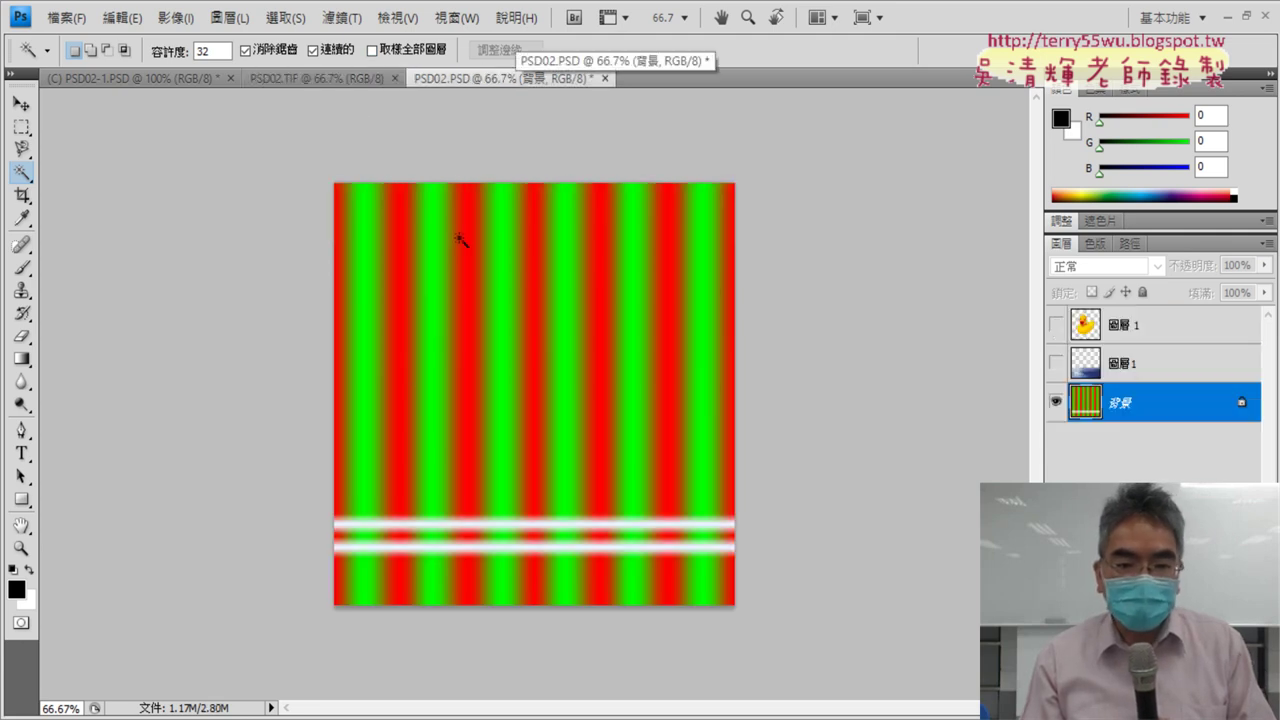
pyautogui.click(342, 17)
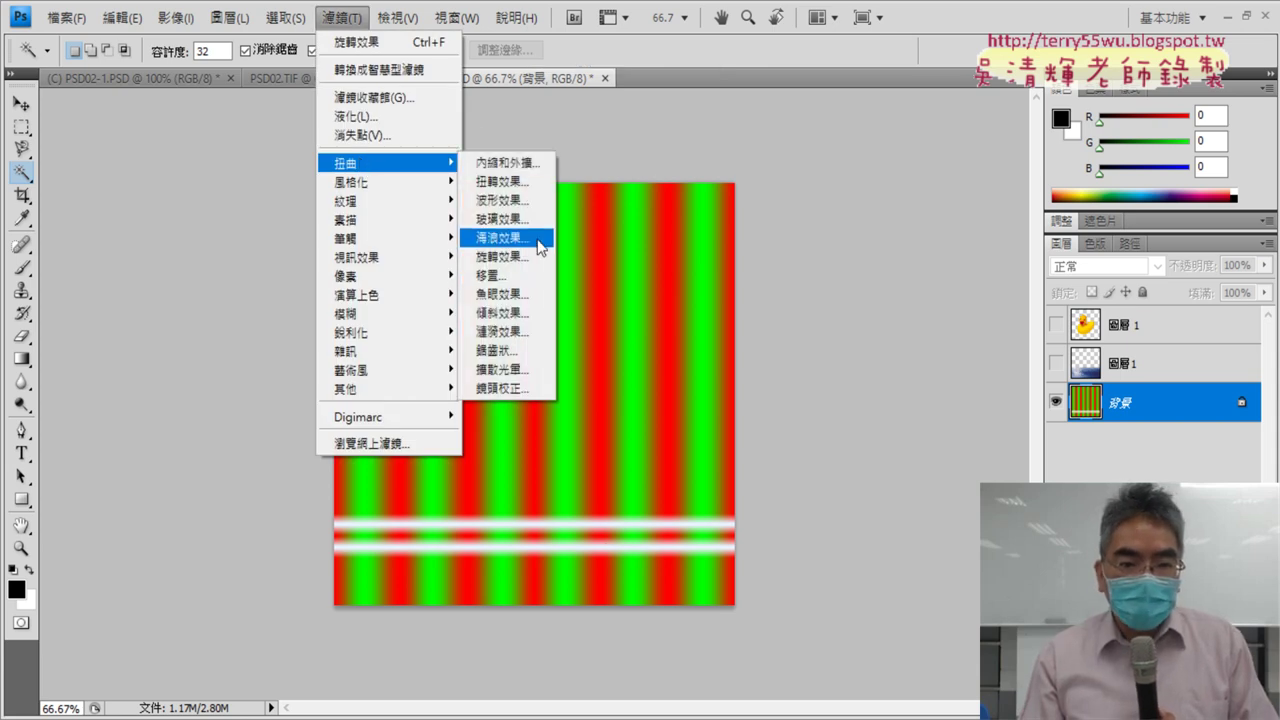
# - Apply Polar Coordinates set to Polar to Rectangular, bending the stripes into red/green arches
pyautogui.click(534, 257)
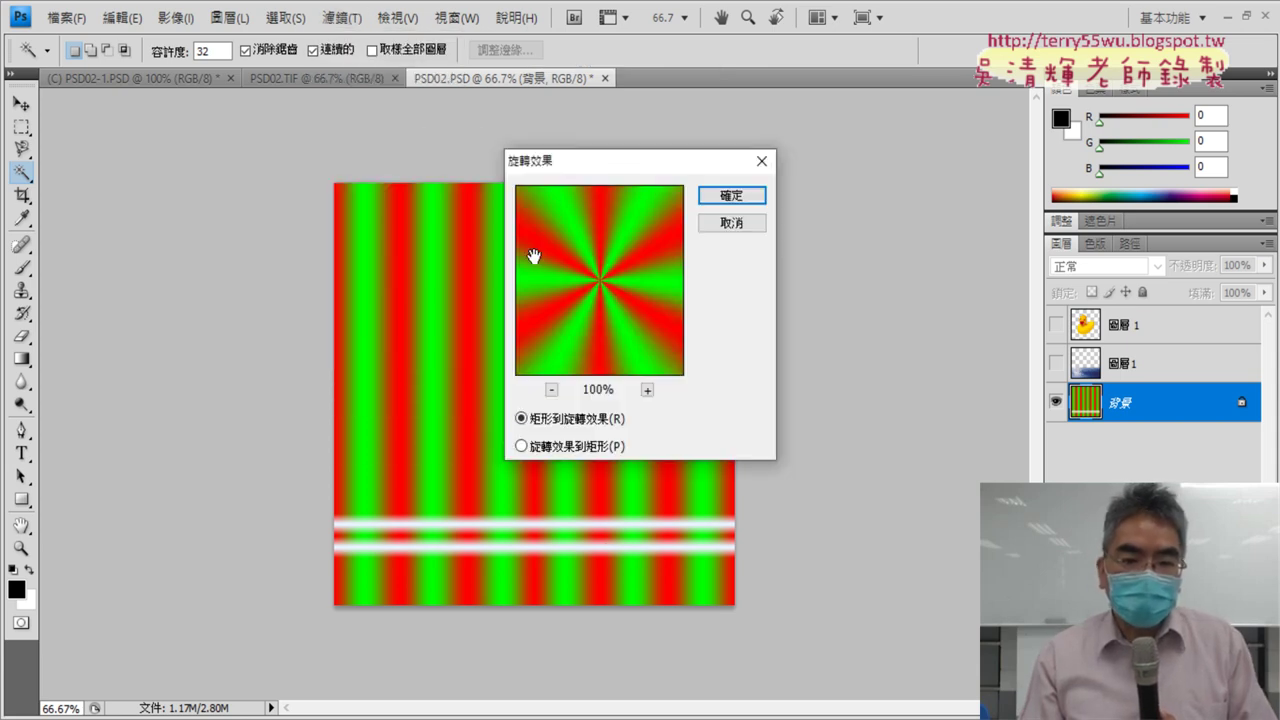
pyautogui.click(549, 450)
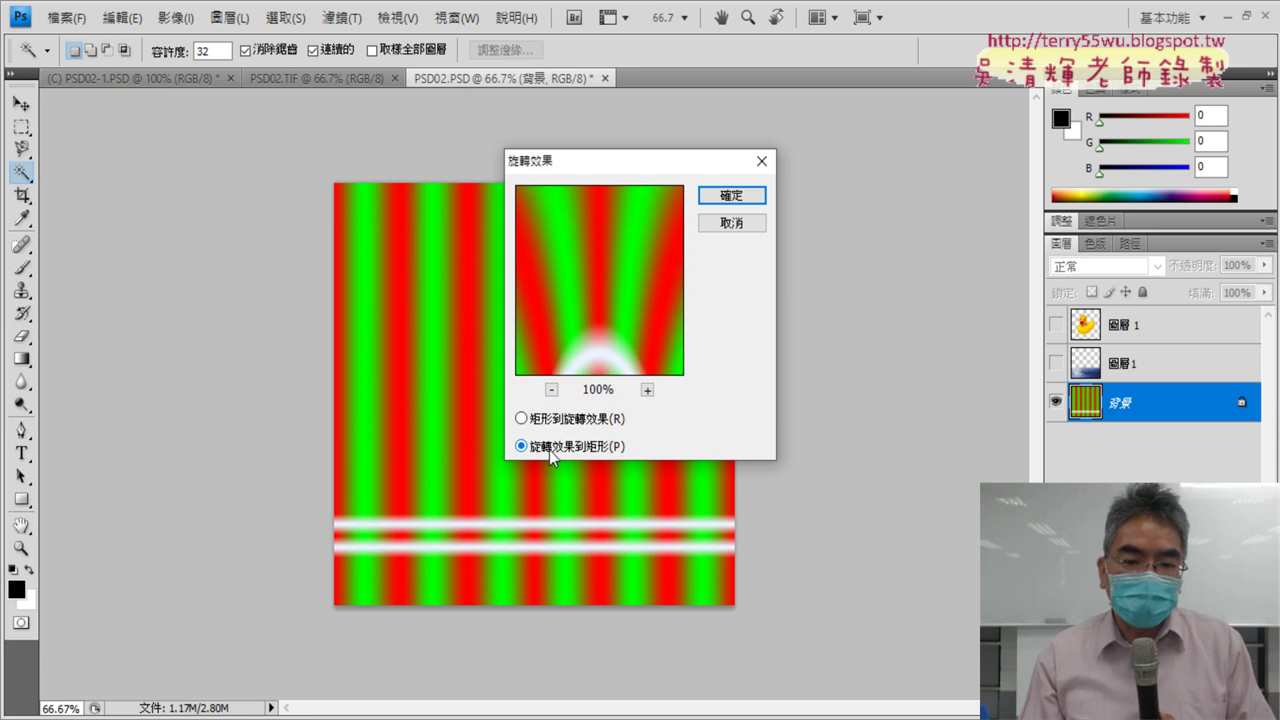
pyautogui.click(553, 416)
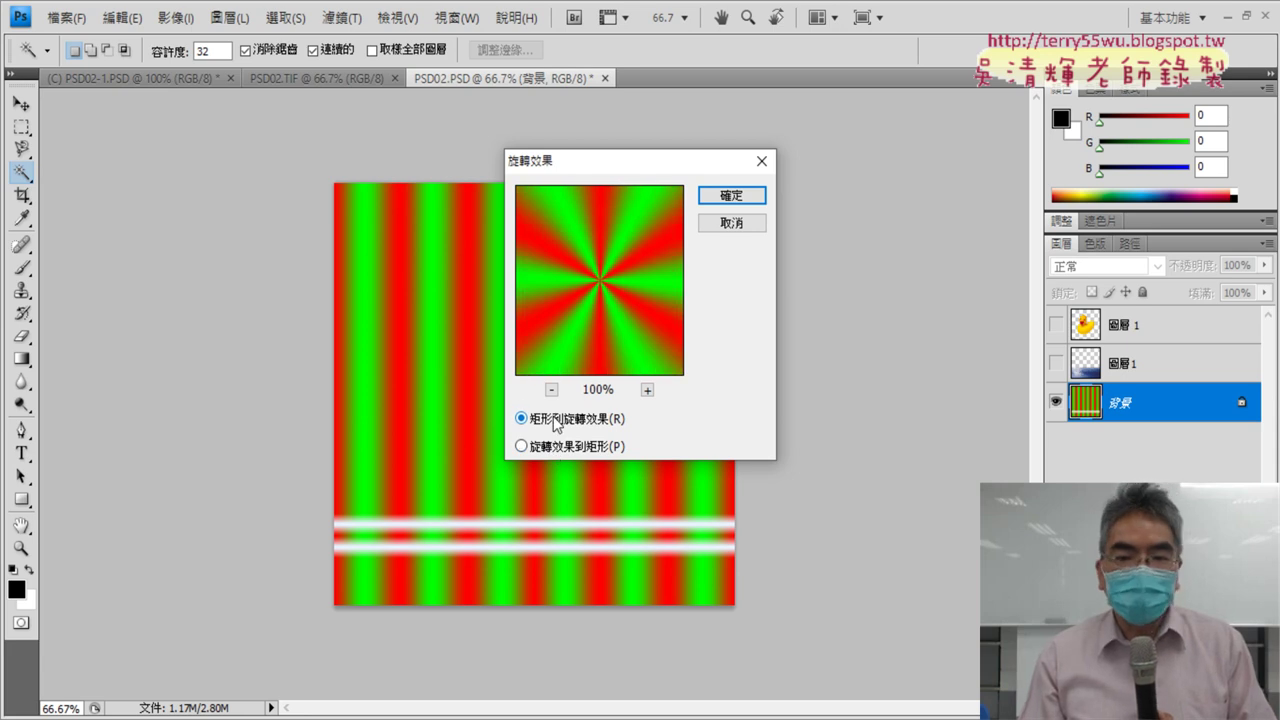
pyautogui.click(555, 450)
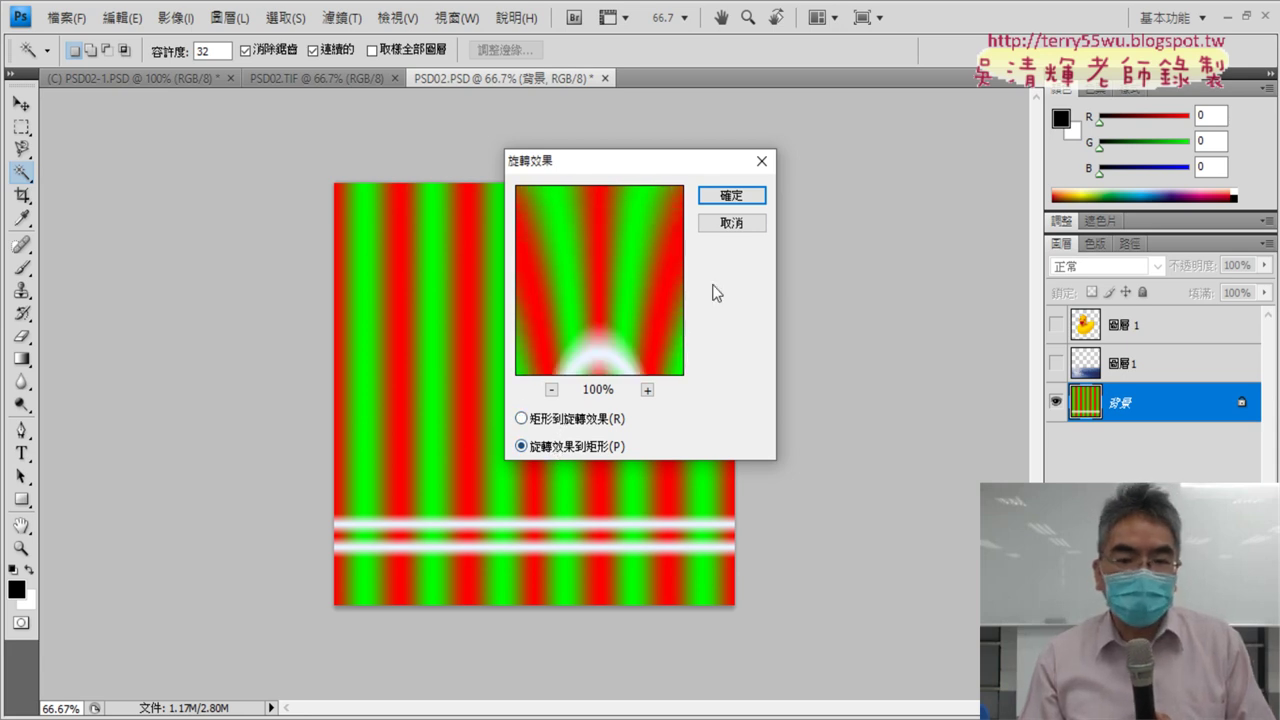
pyautogui.click(741, 196)
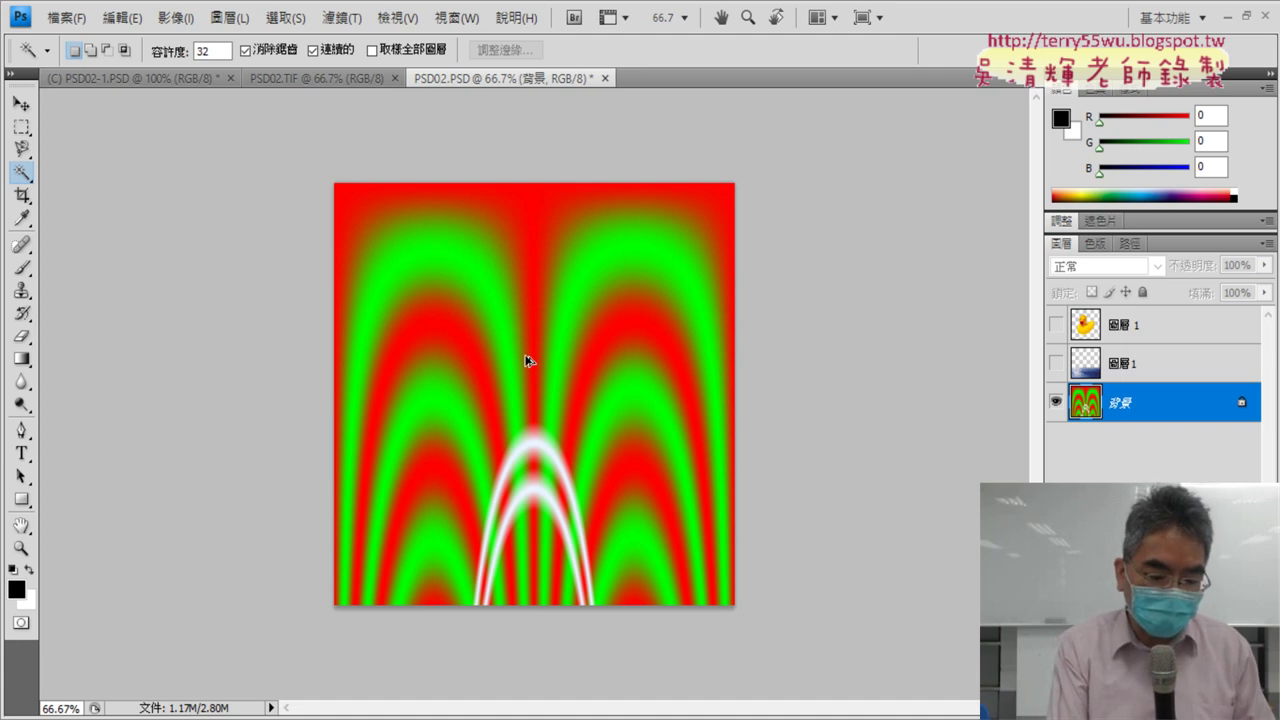
# - Undo the polar-to-rectangular distortion and reselect the striped Background layer
pyautogui.hotkey('ctrl', 'z')
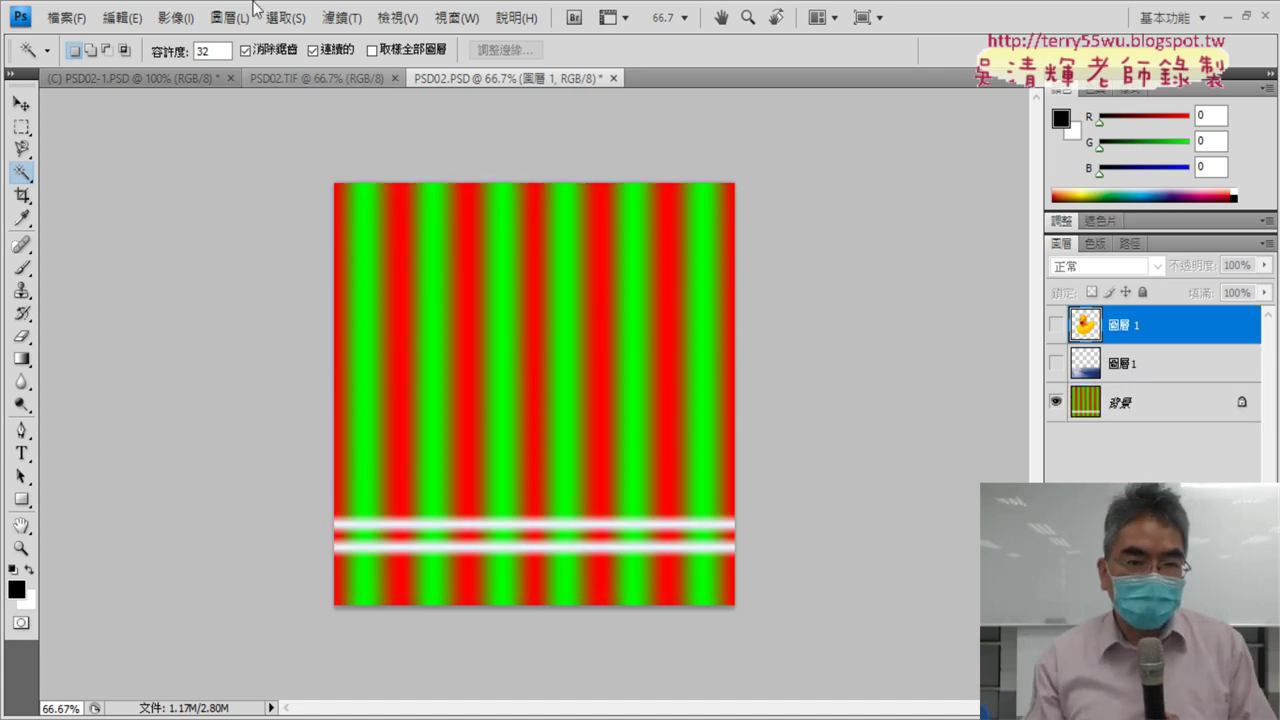
pyautogui.click(340, 17)
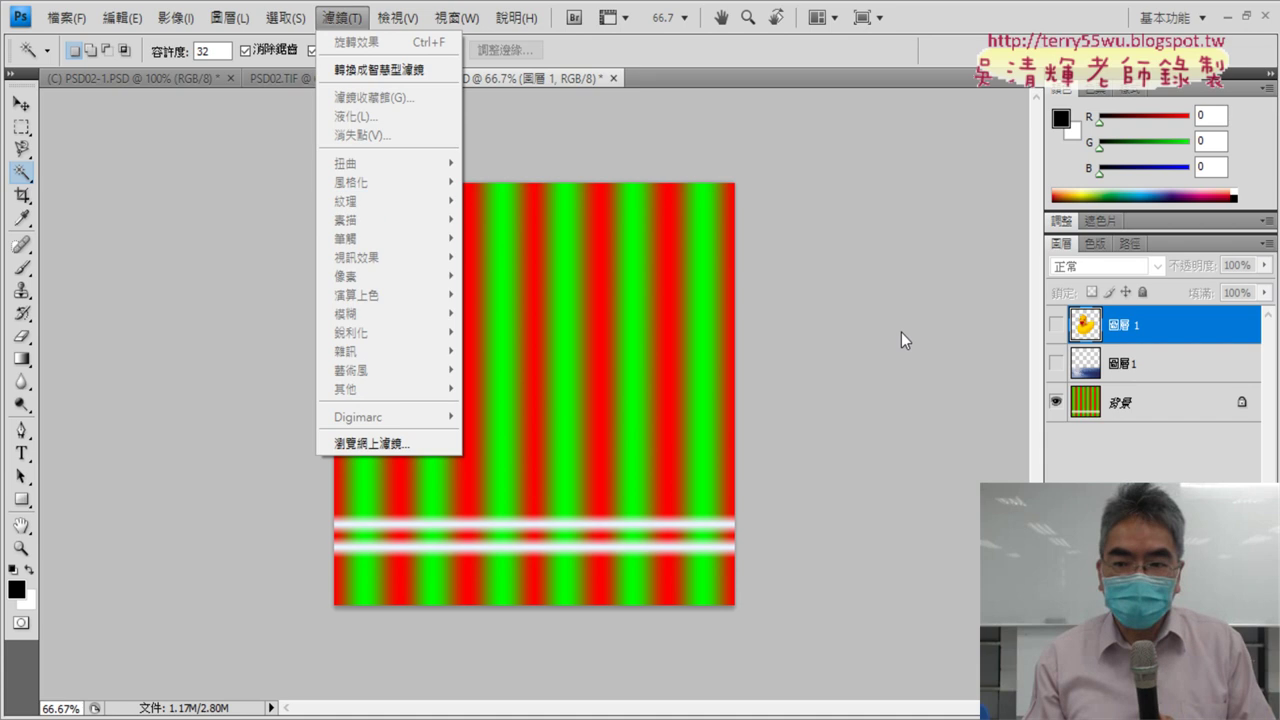
pyautogui.press('Escape')
pyautogui.click(1168, 404)
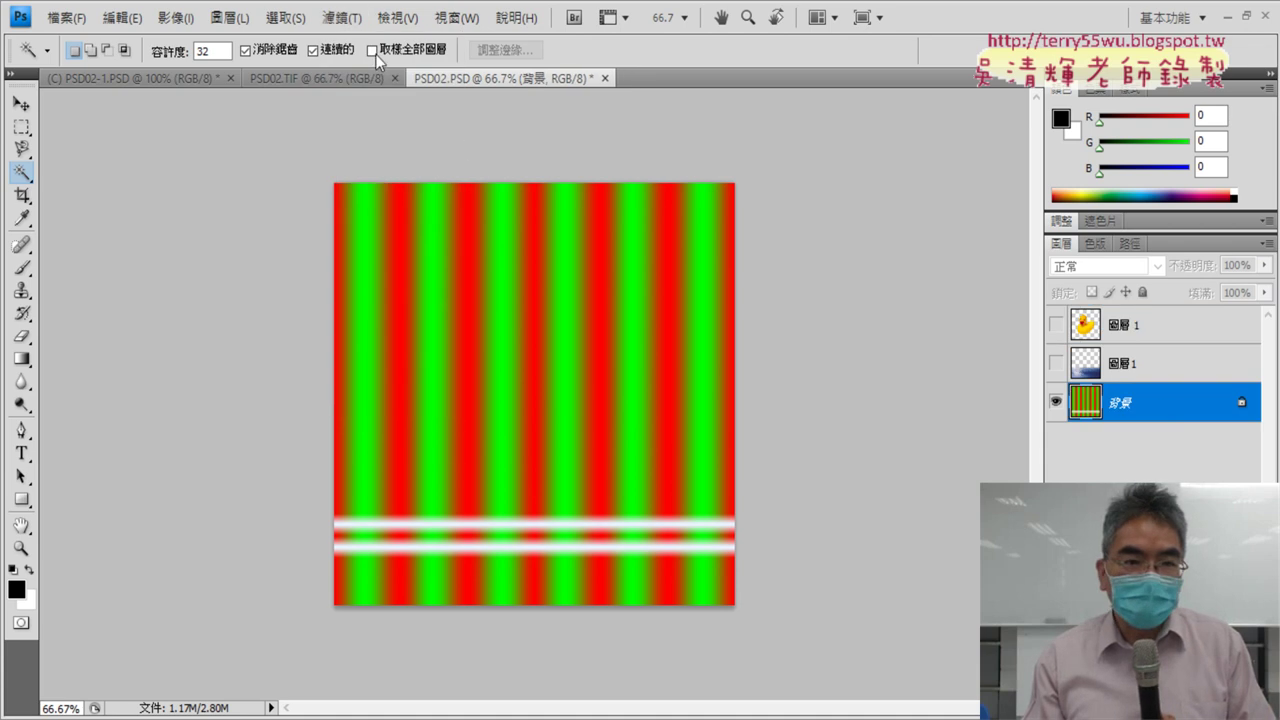
# - Reapply Polar Coordinates as Rectangular to Polar, forming a red/green starburst with two white rings
pyautogui.click(340, 17)
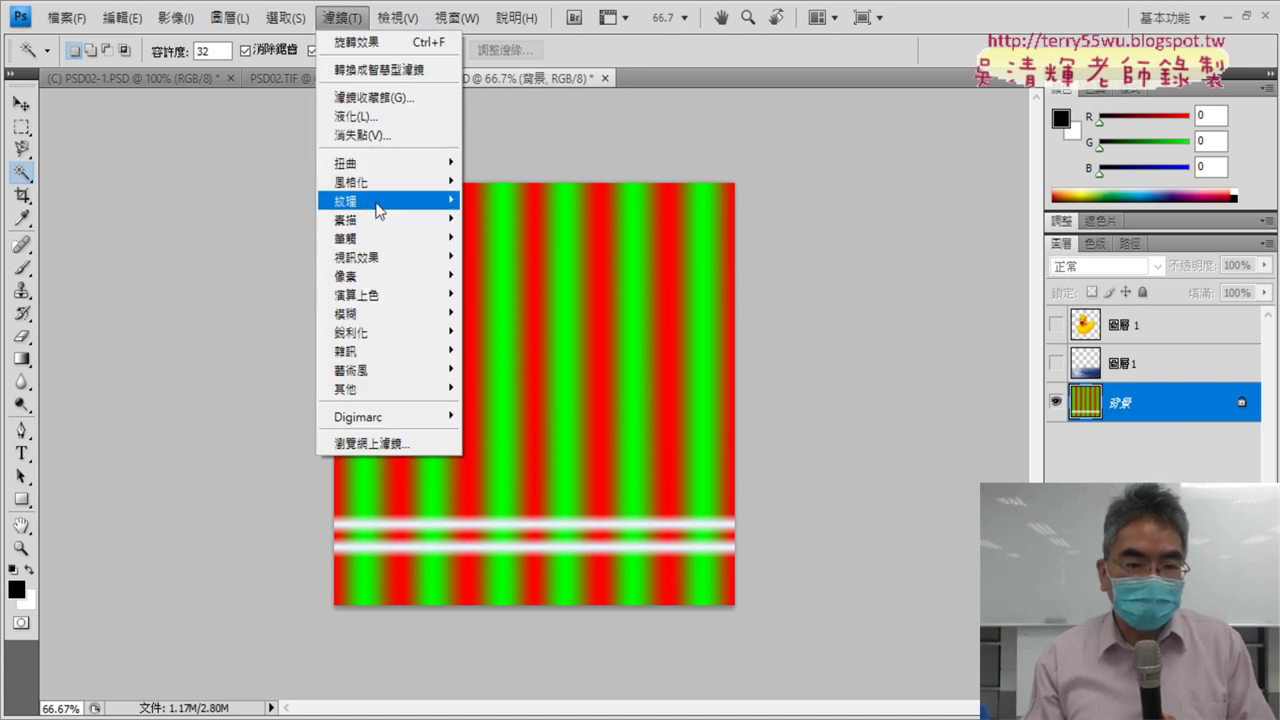
pyautogui.click(535, 257)
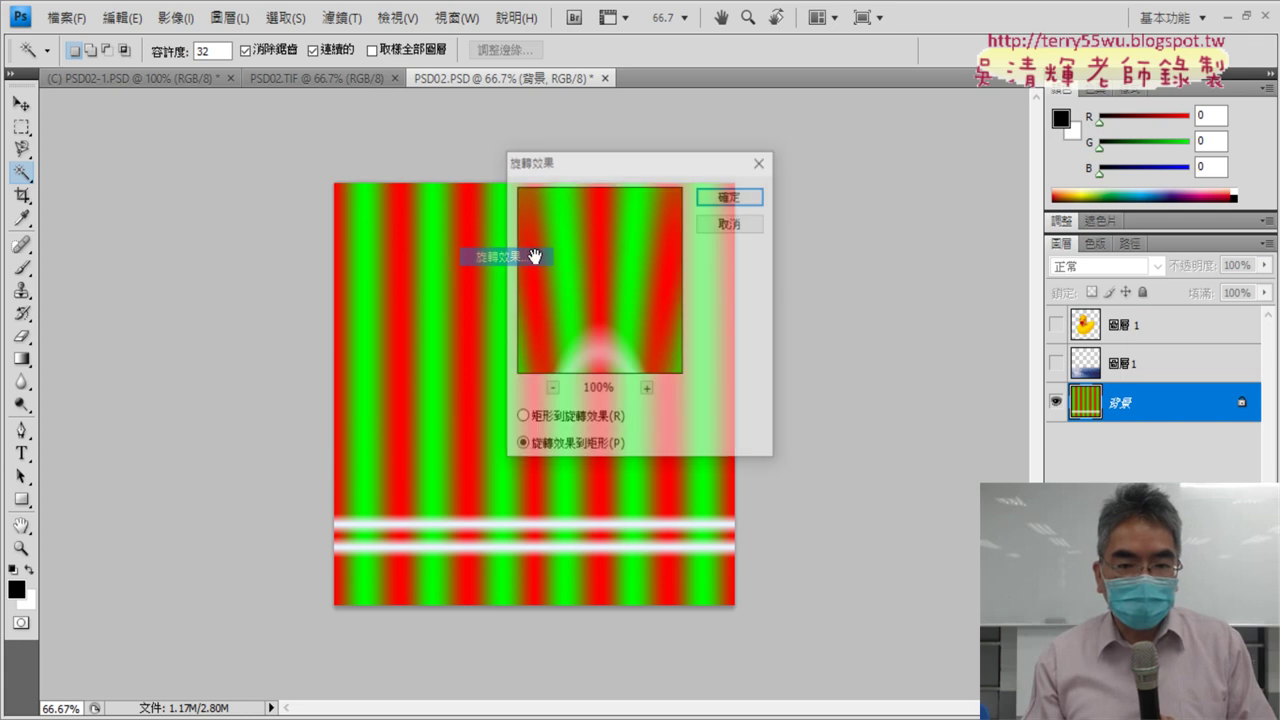
pyautogui.click(547, 423)
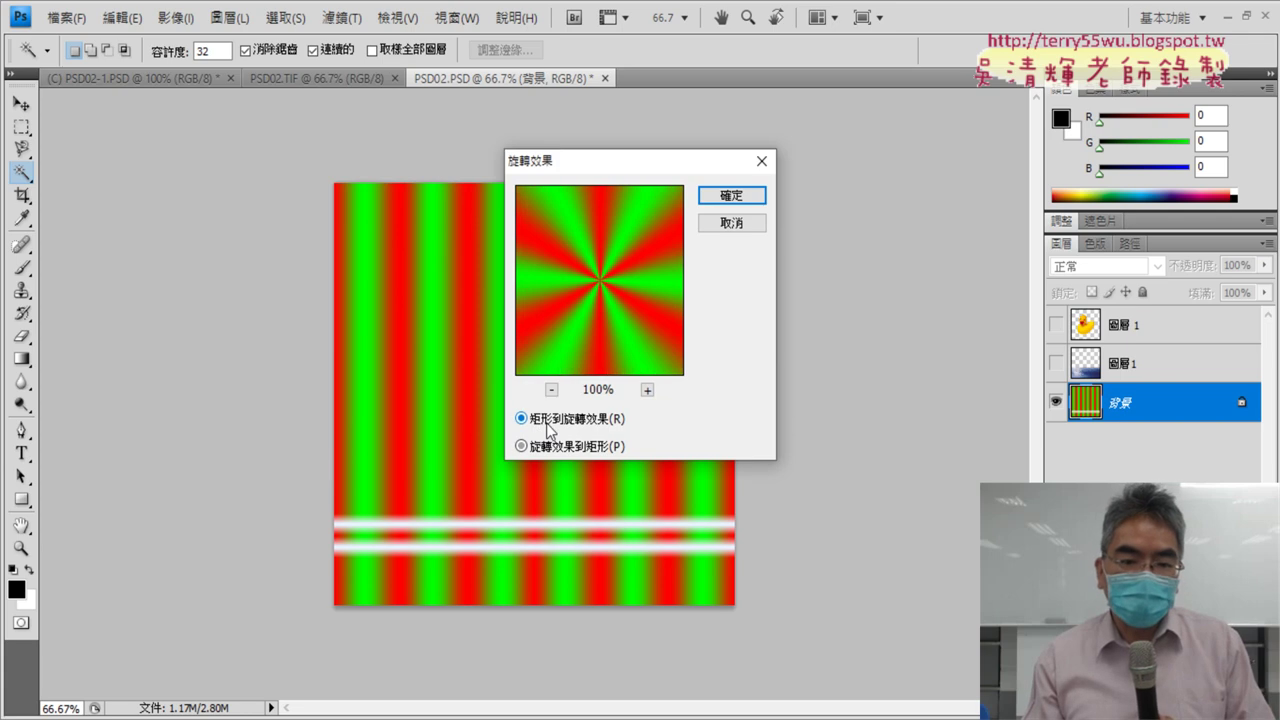
pyautogui.click(730, 196)
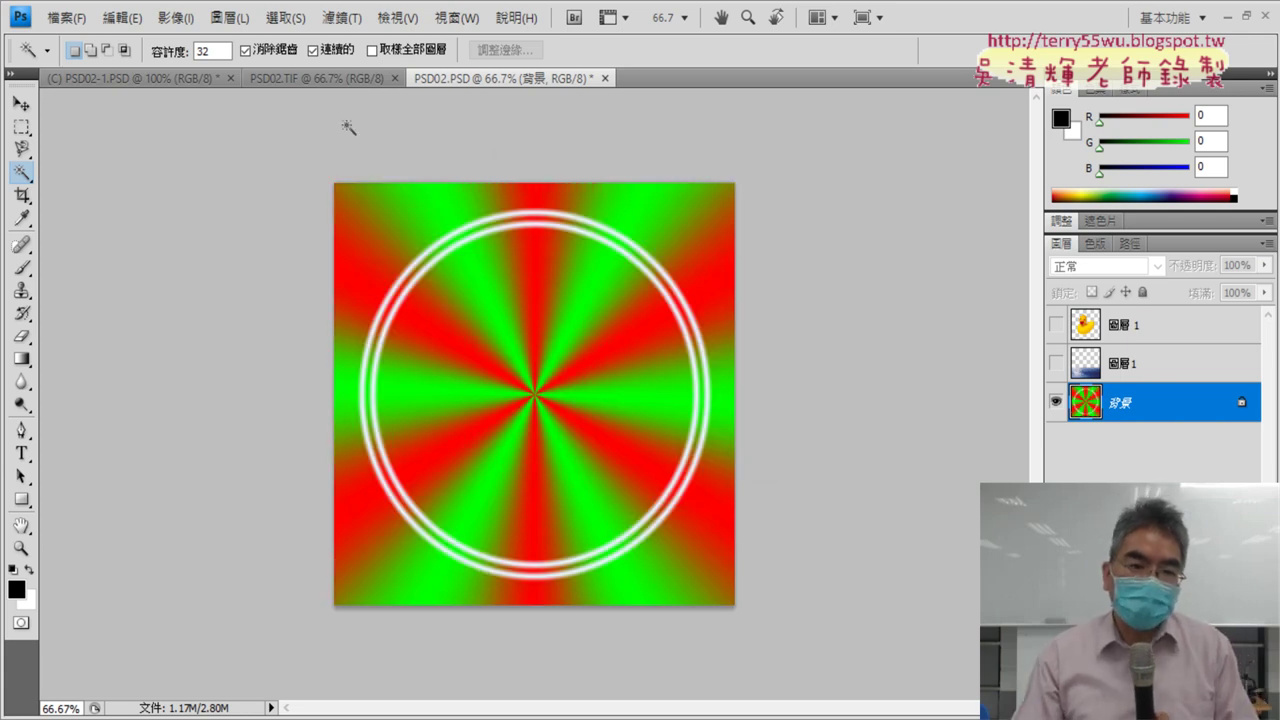
# - Check PSD02.TIF, then make the water ripple and duck layers visible again in PSD02.PSD
pyautogui.click(277, 81)
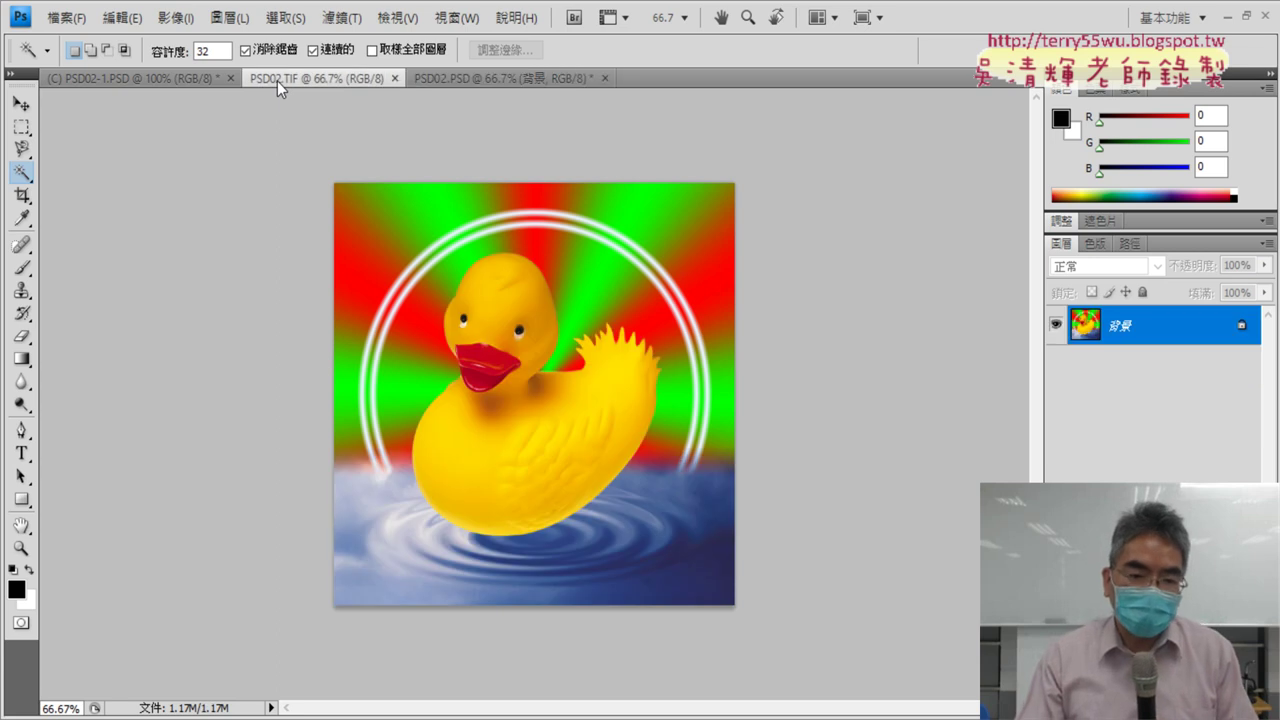
pyautogui.click(521, 79)
pyautogui.click(1056, 364)
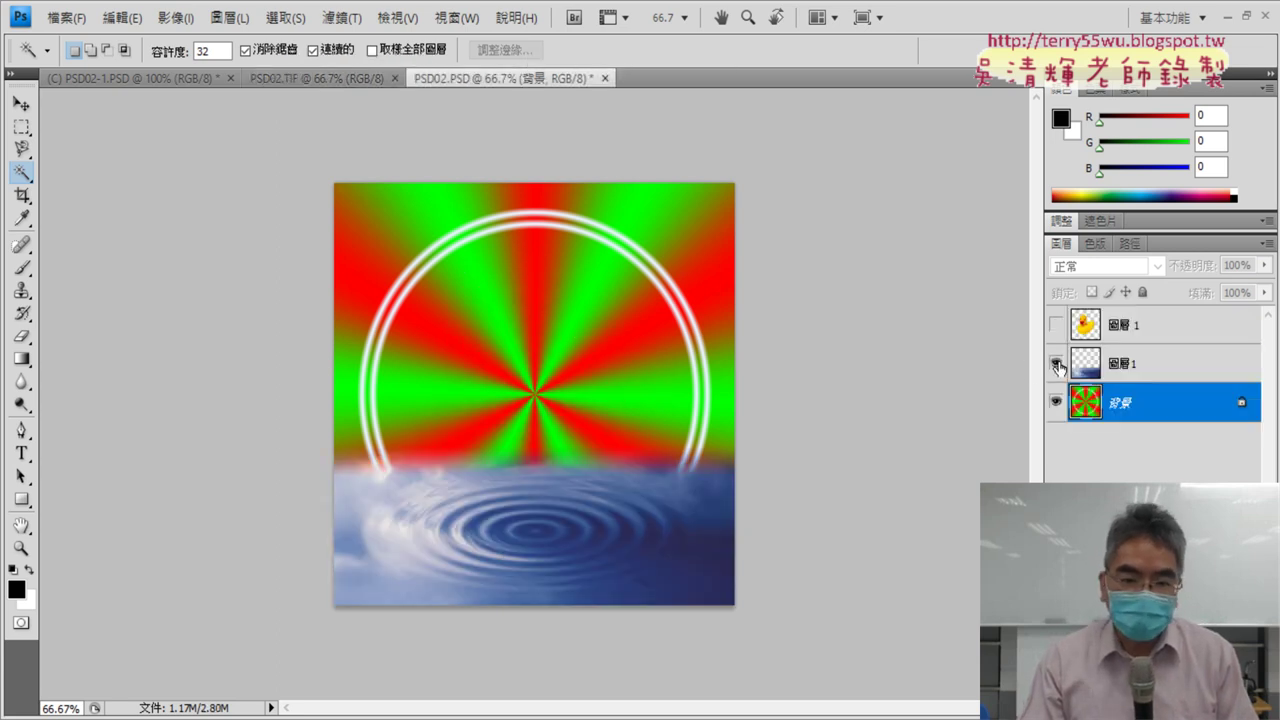
pyautogui.click(1056, 364)
pyautogui.click(1056, 364)
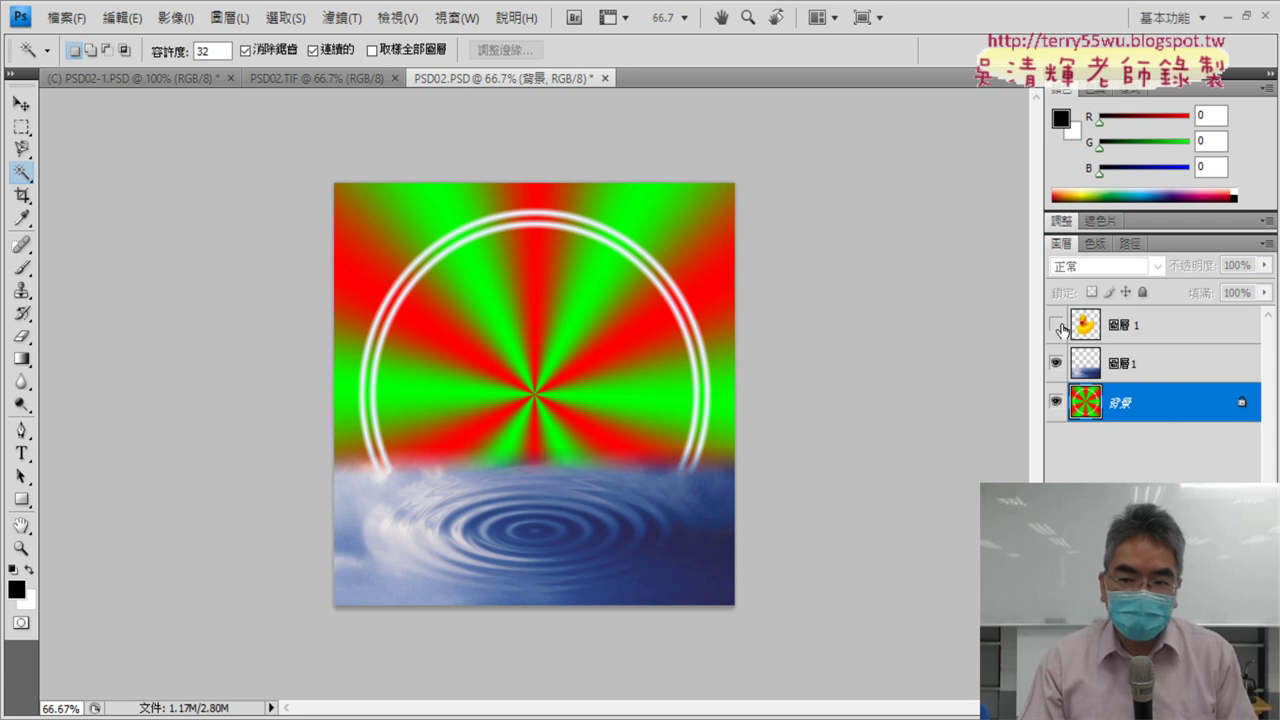
pyautogui.click(1057, 326)
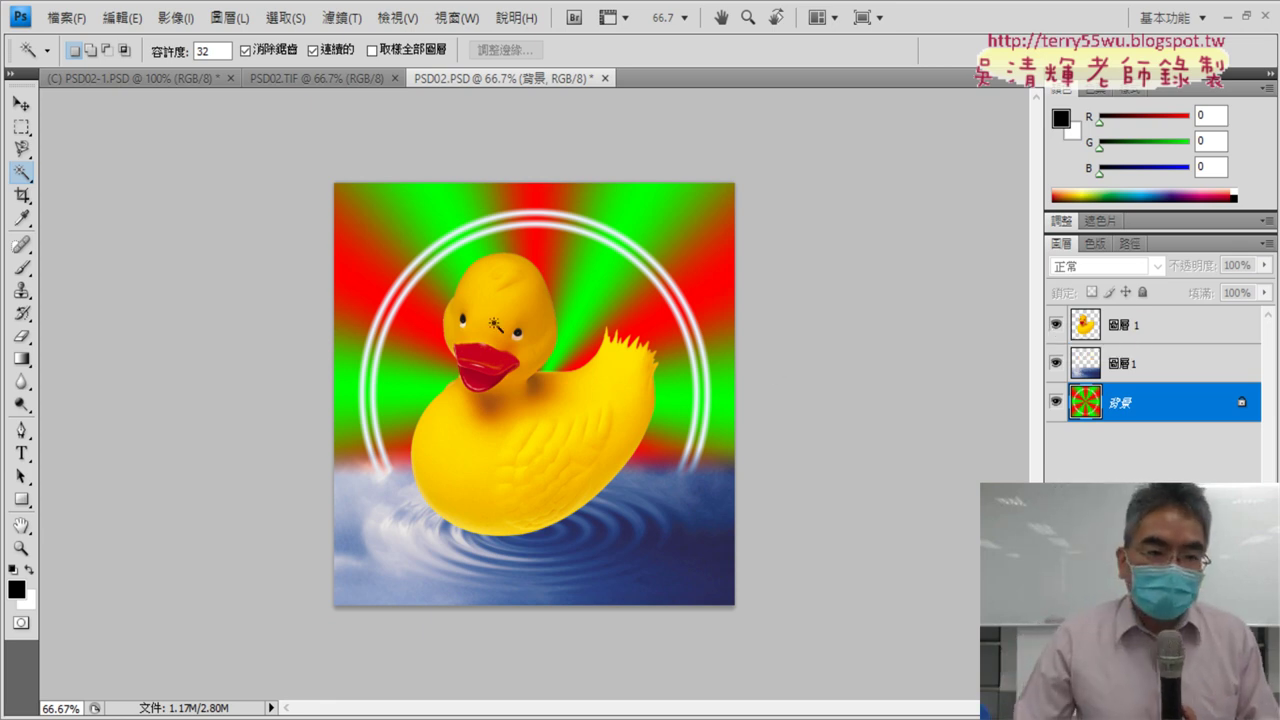
pyautogui.click(64, 17)
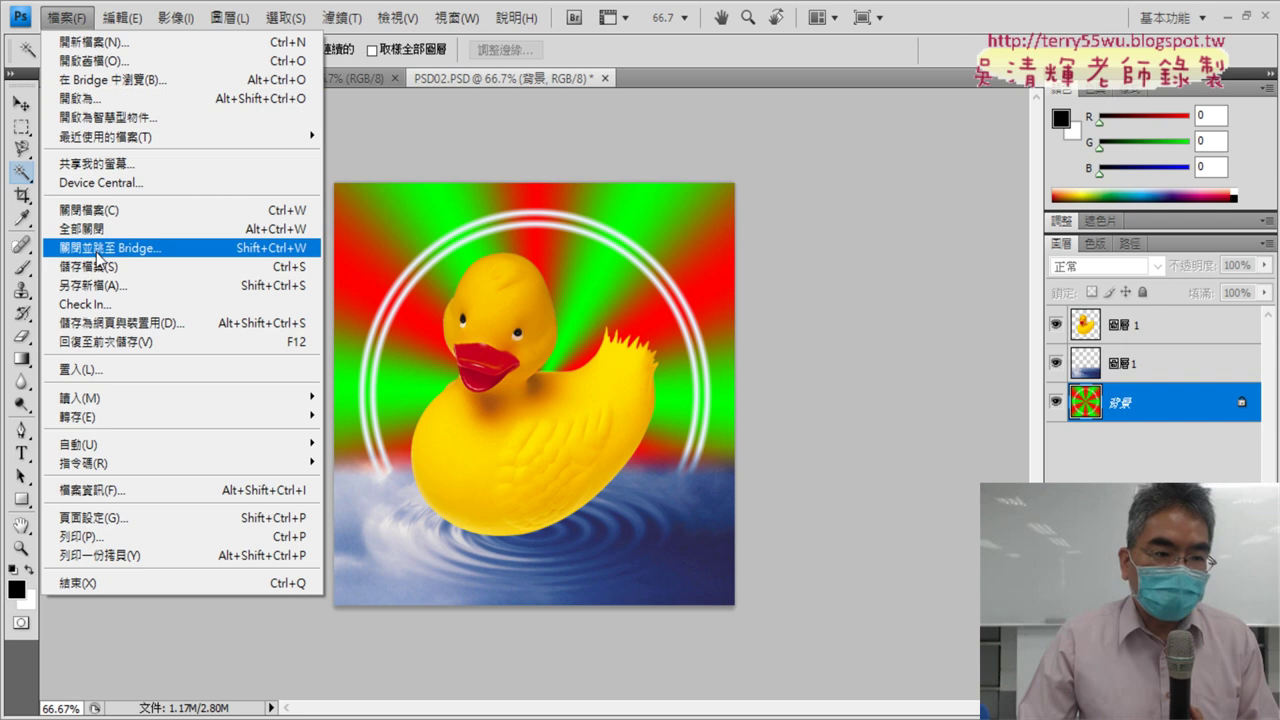
# - Save the composite as JPEG PSA202.jpg in the 202 folder at quality 12
pyautogui.click(107, 287)
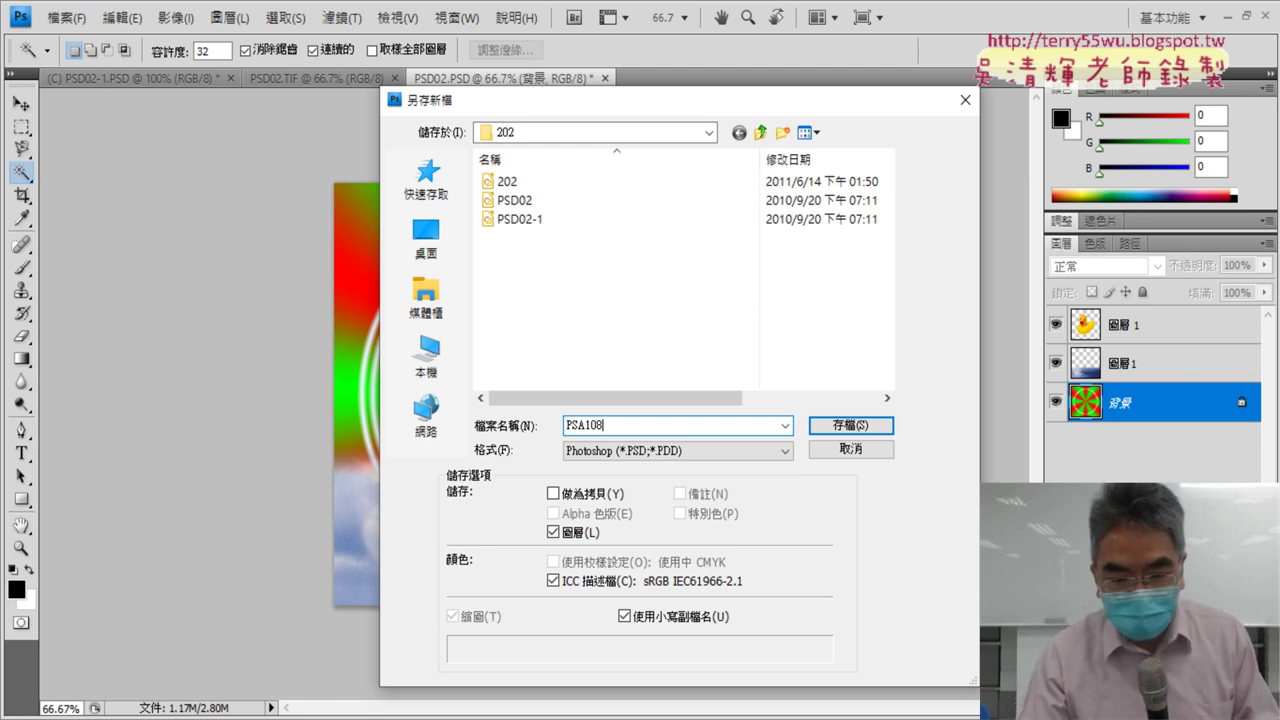
pyautogui.press('BackSpace')
pyautogui.write('202')
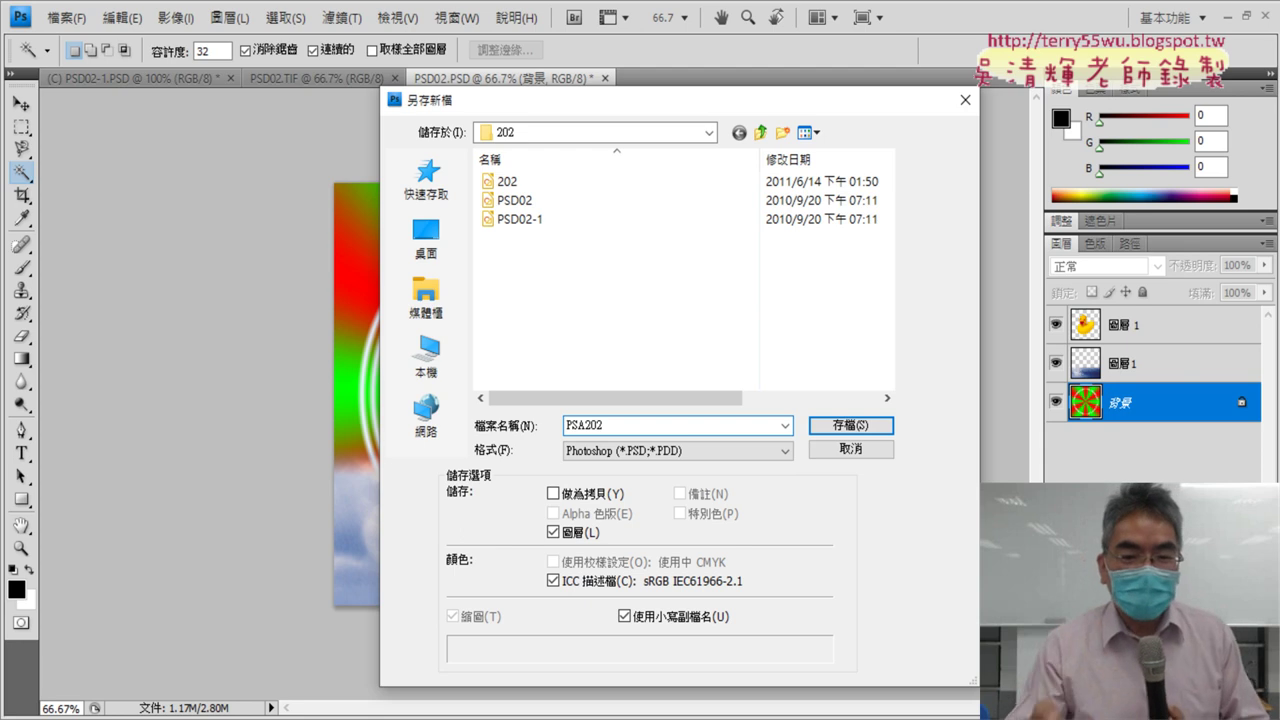
pyautogui.click(606, 458)
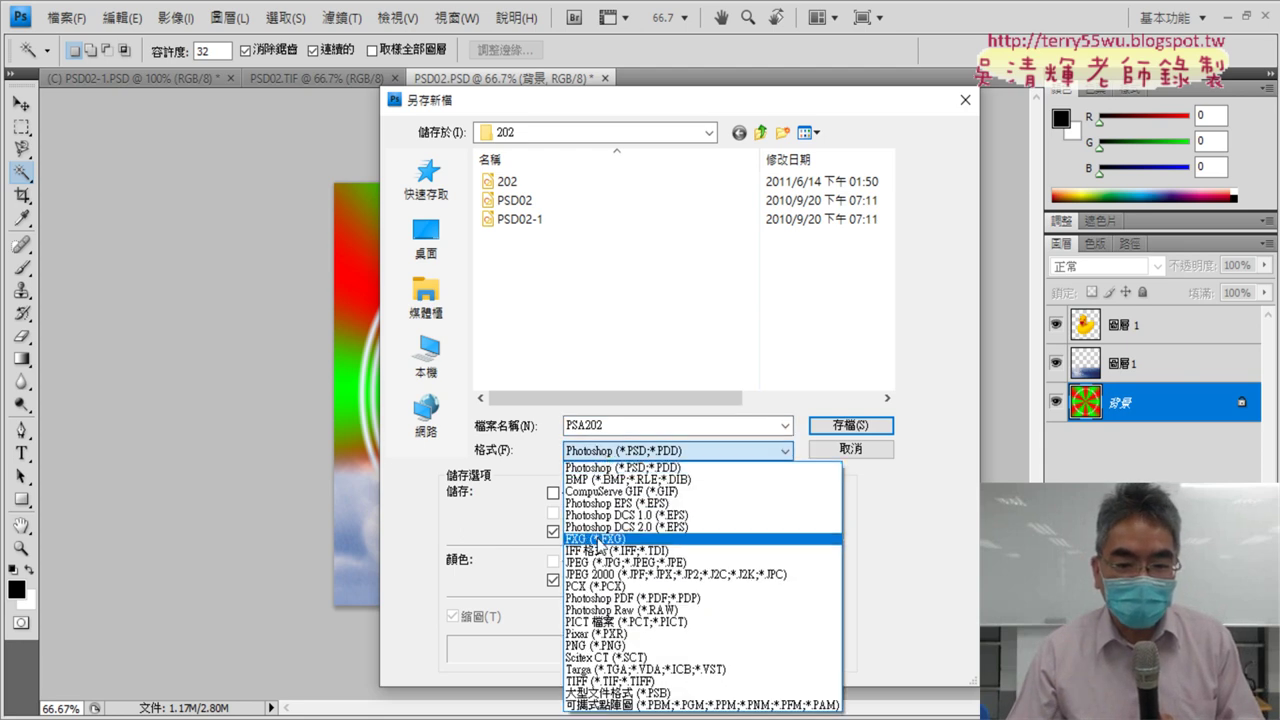
pyautogui.click(601, 564)
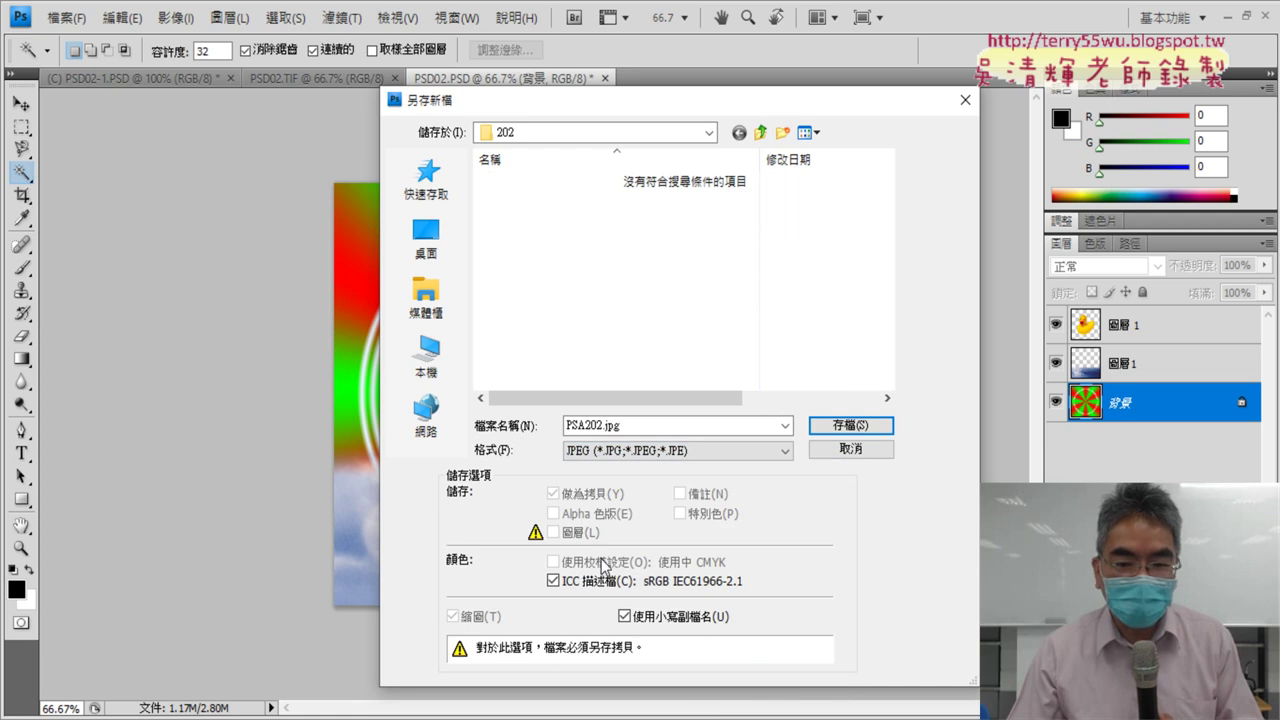
pyautogui.click(833, 426)
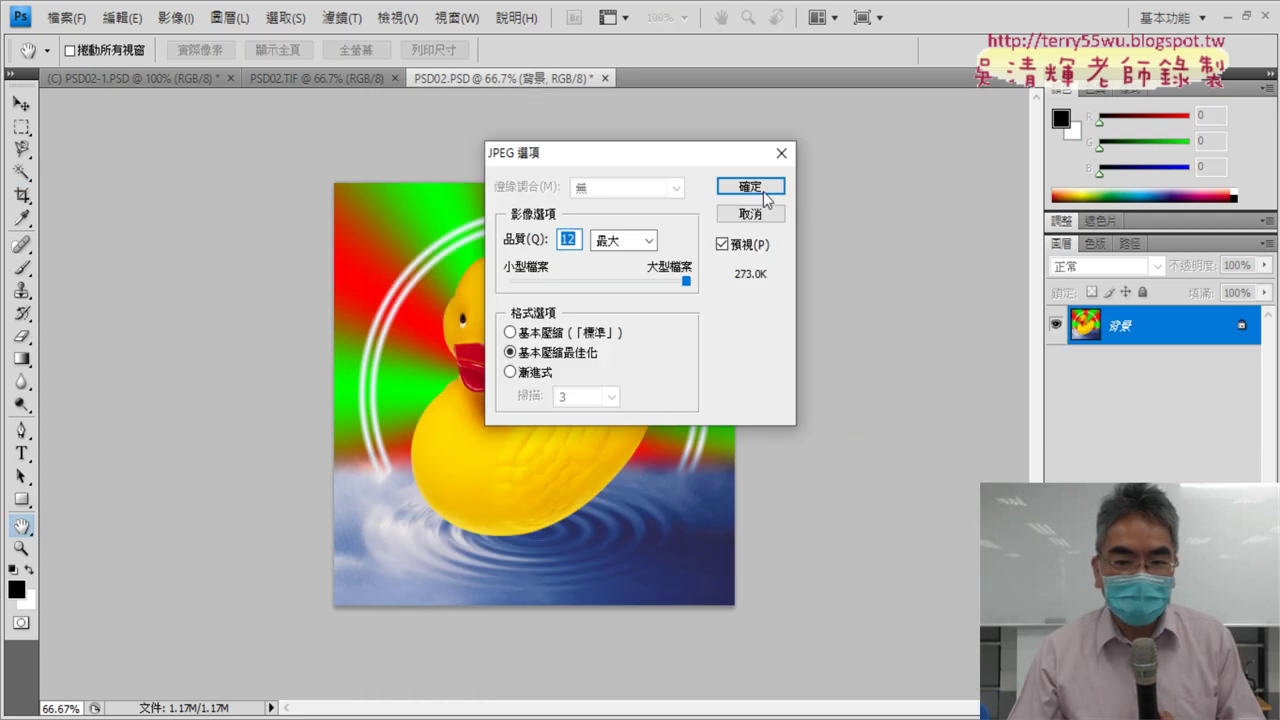
pyautogui.click(763, 194)
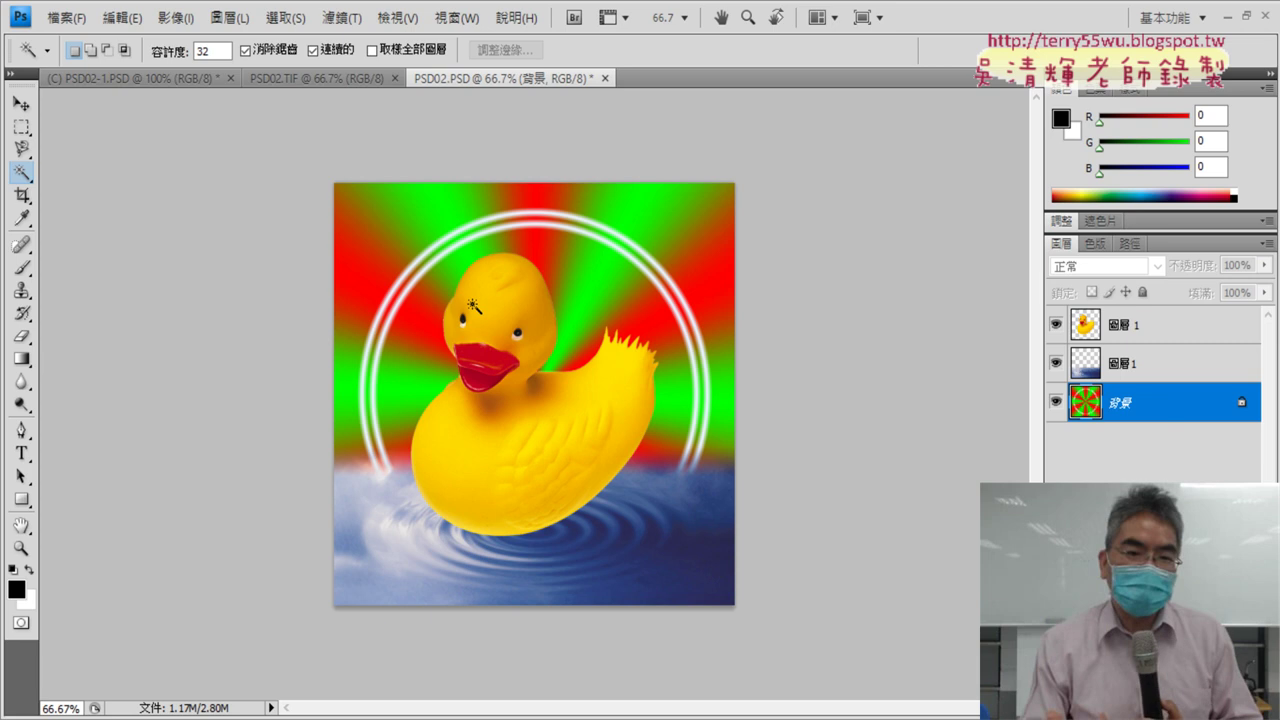
# - Switch to the PSD02-1.PSD duck image and deselect everything
pyautogui.click(136, 78)
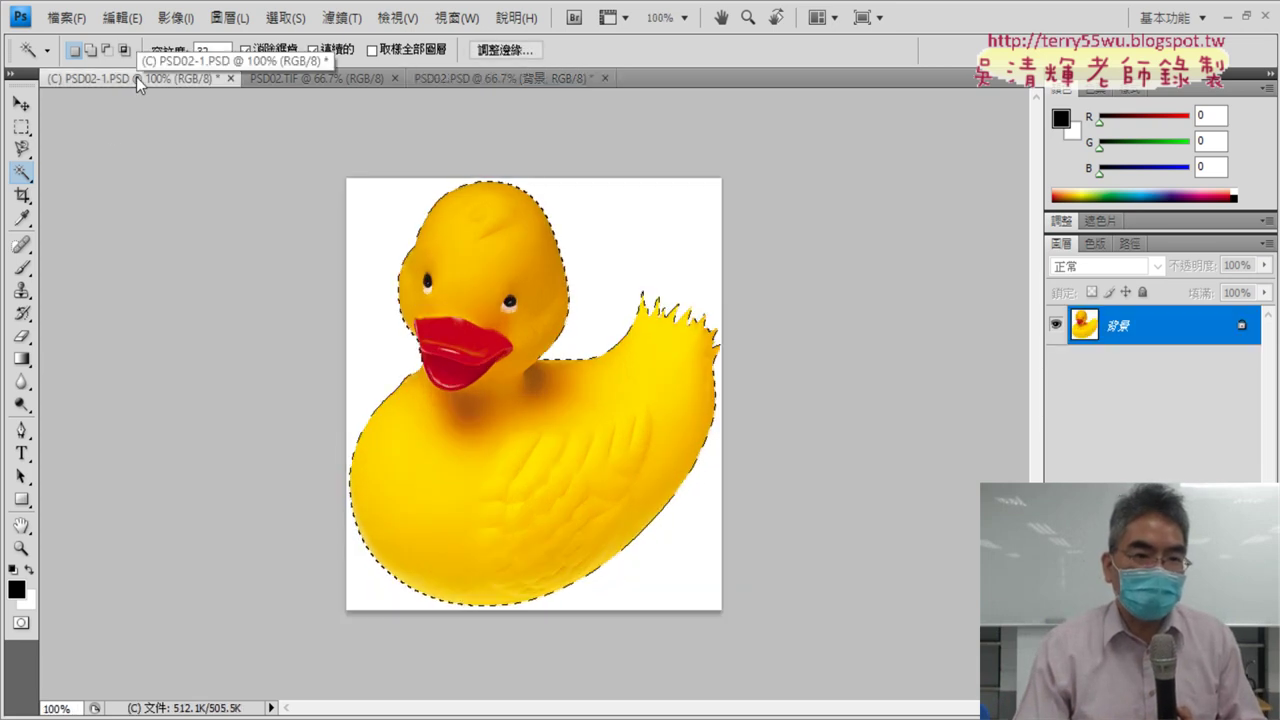
pyautogui.click(175, 17)
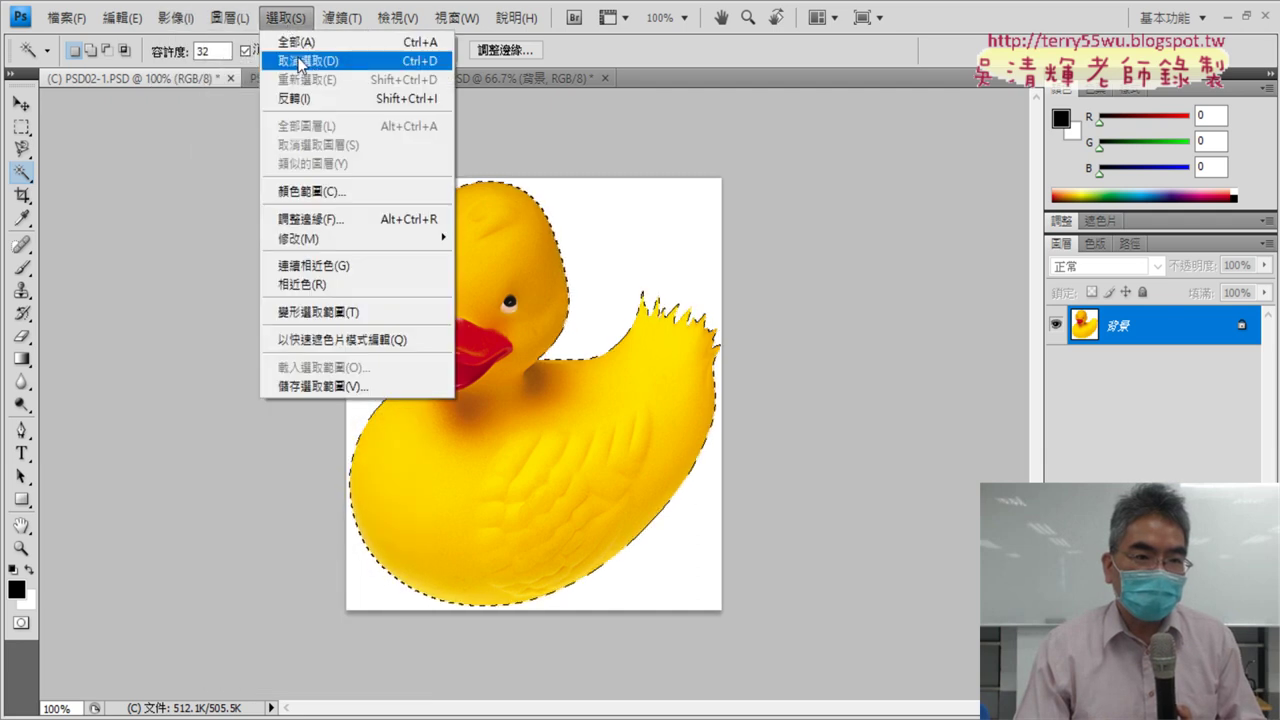
pyautogui.click(298, 60)
# - Save the duck image as JPEG 202A.jpg at quality 12
pyautogui.click(66, 17)
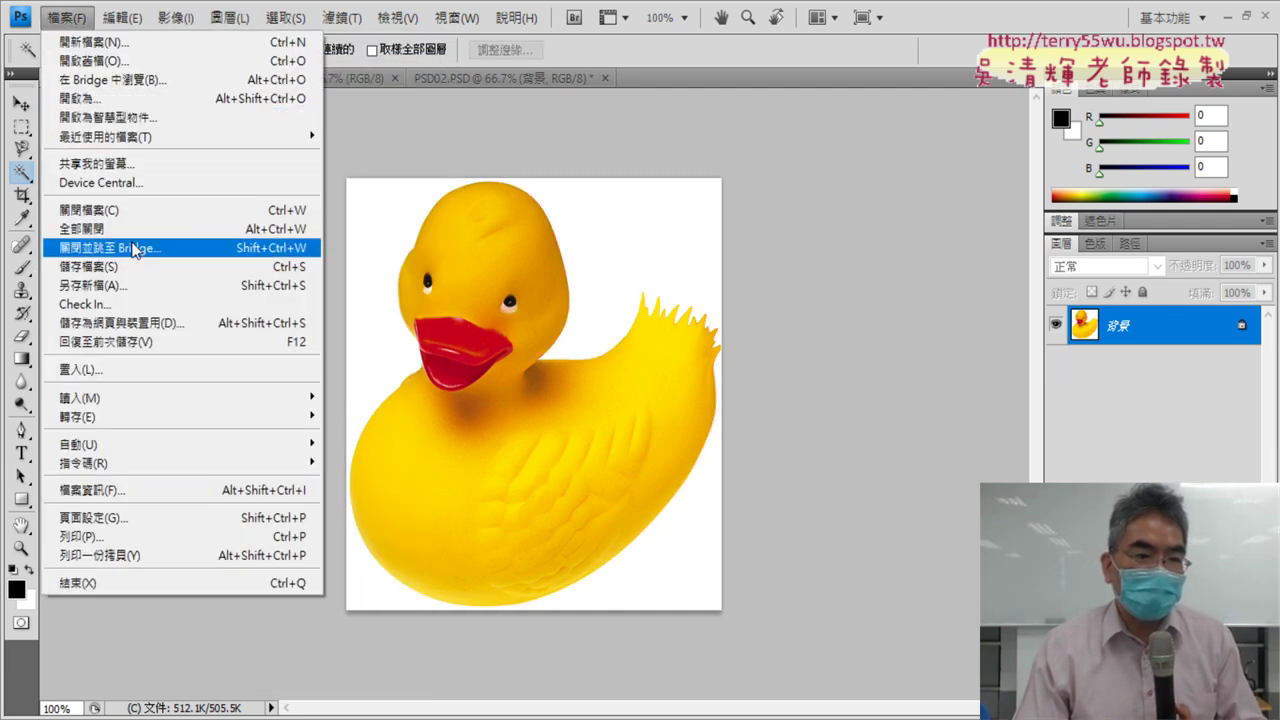
pyautogui.click(132, 285)
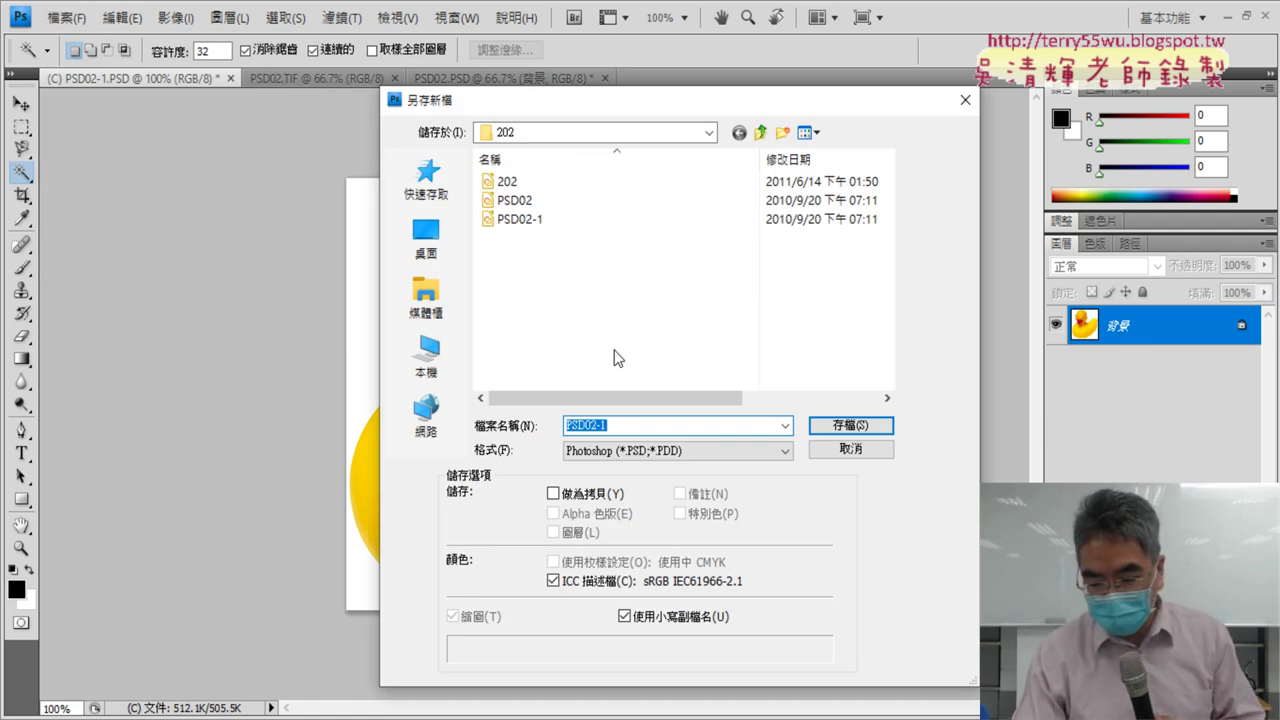
pyautogui.write('202')
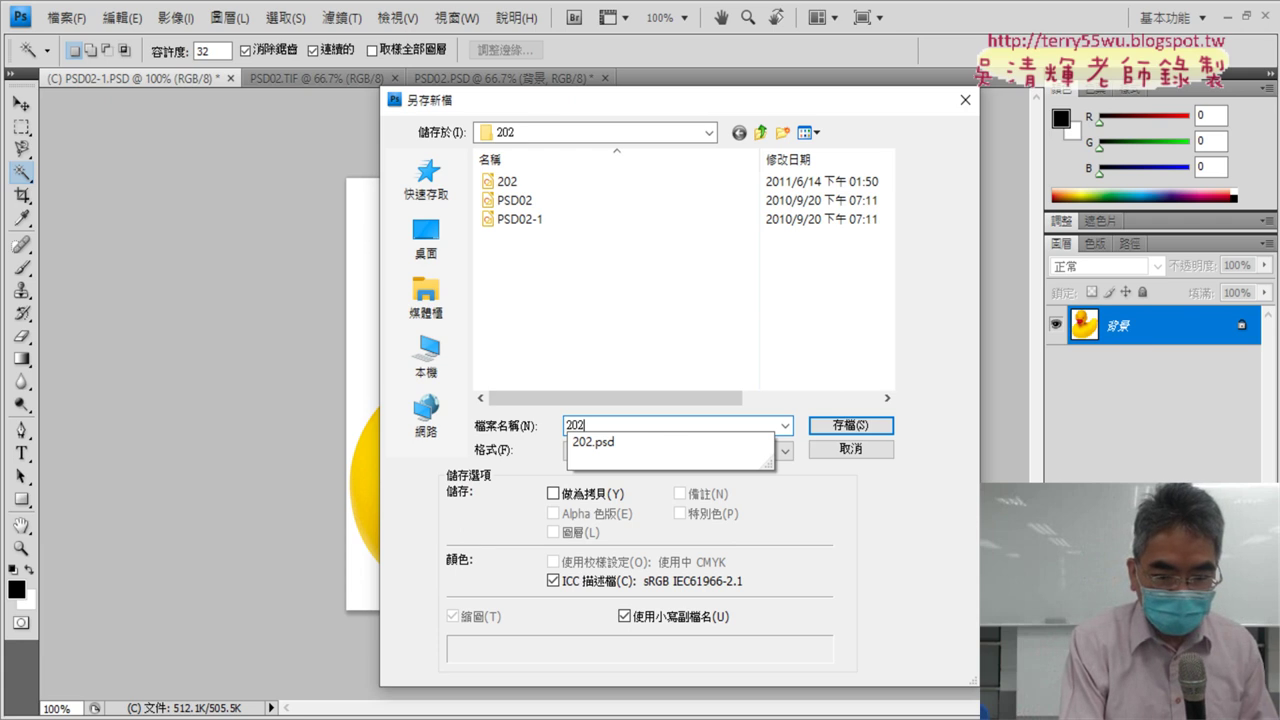
pyautogui.write('A')
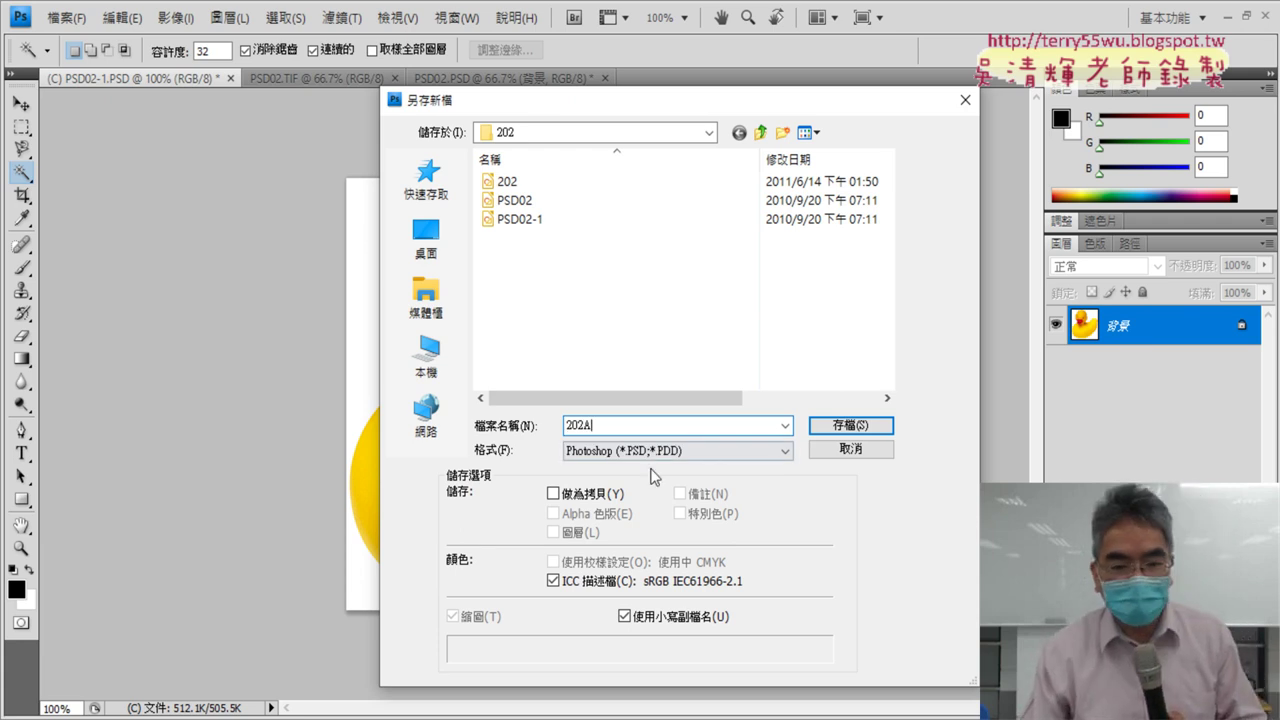
pyautogui.click(650, 451)
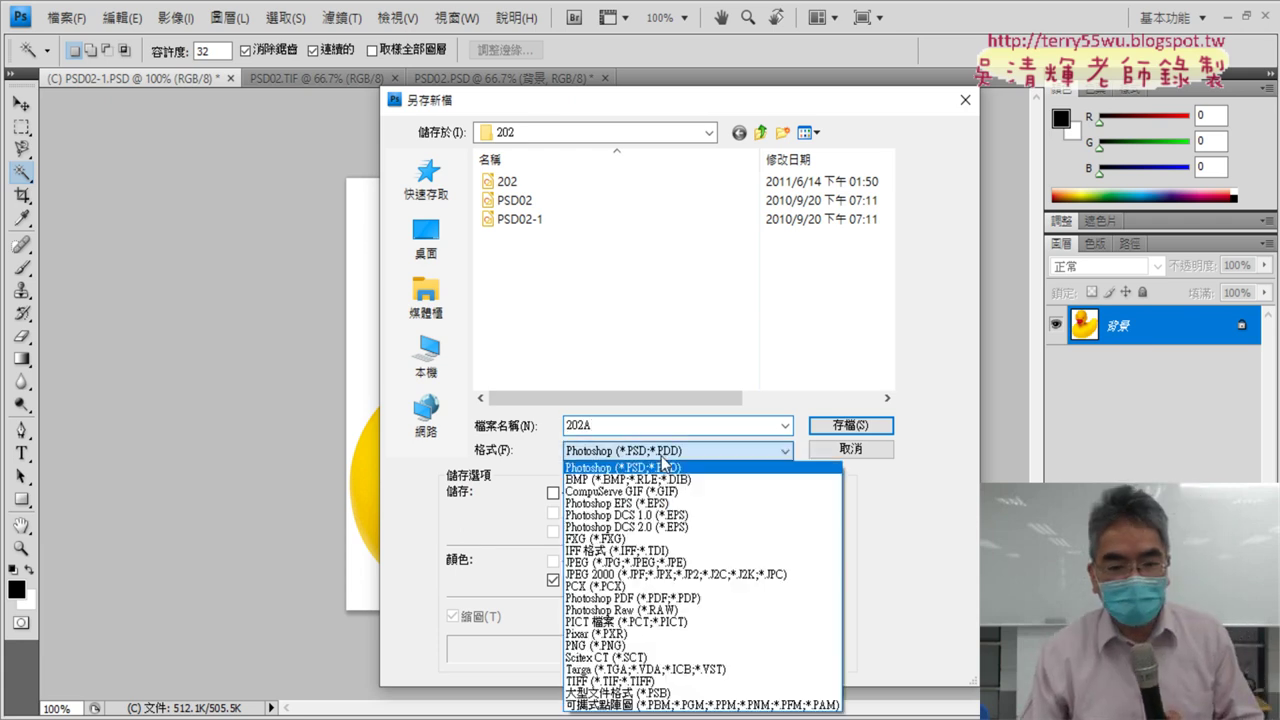
pyautogui.click(660, 563)
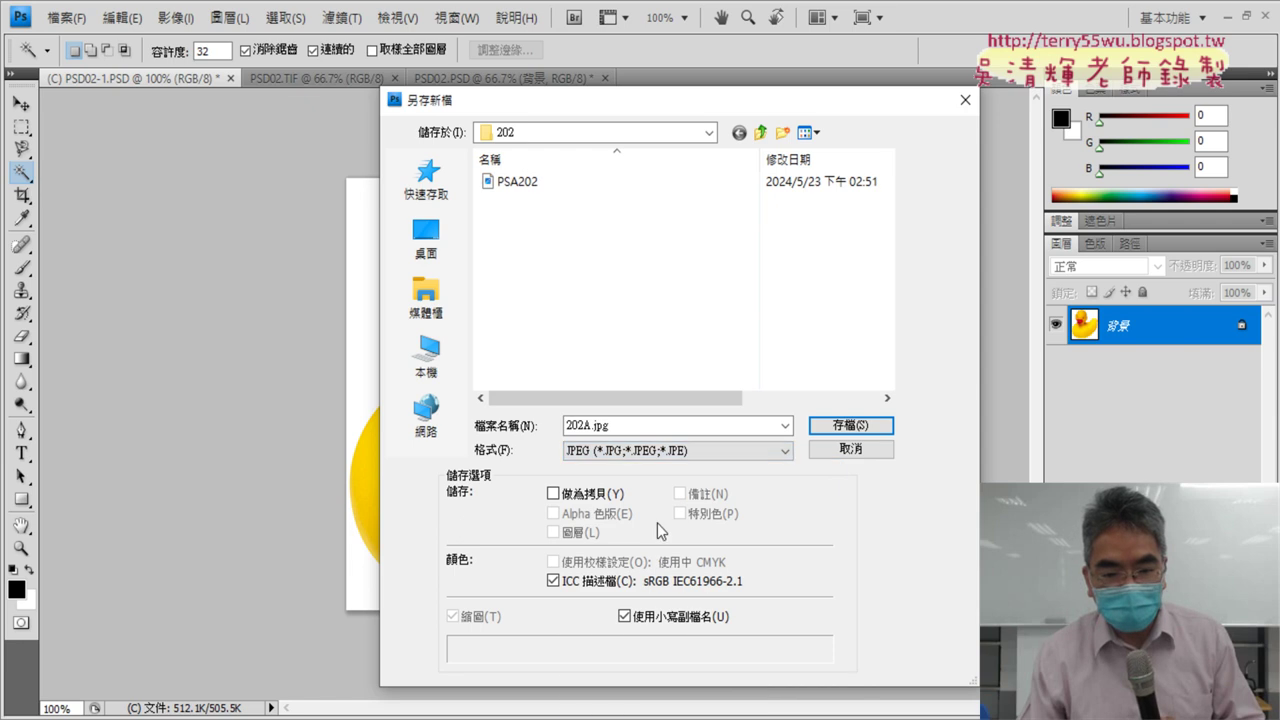
pyautogui.click(850, 425)
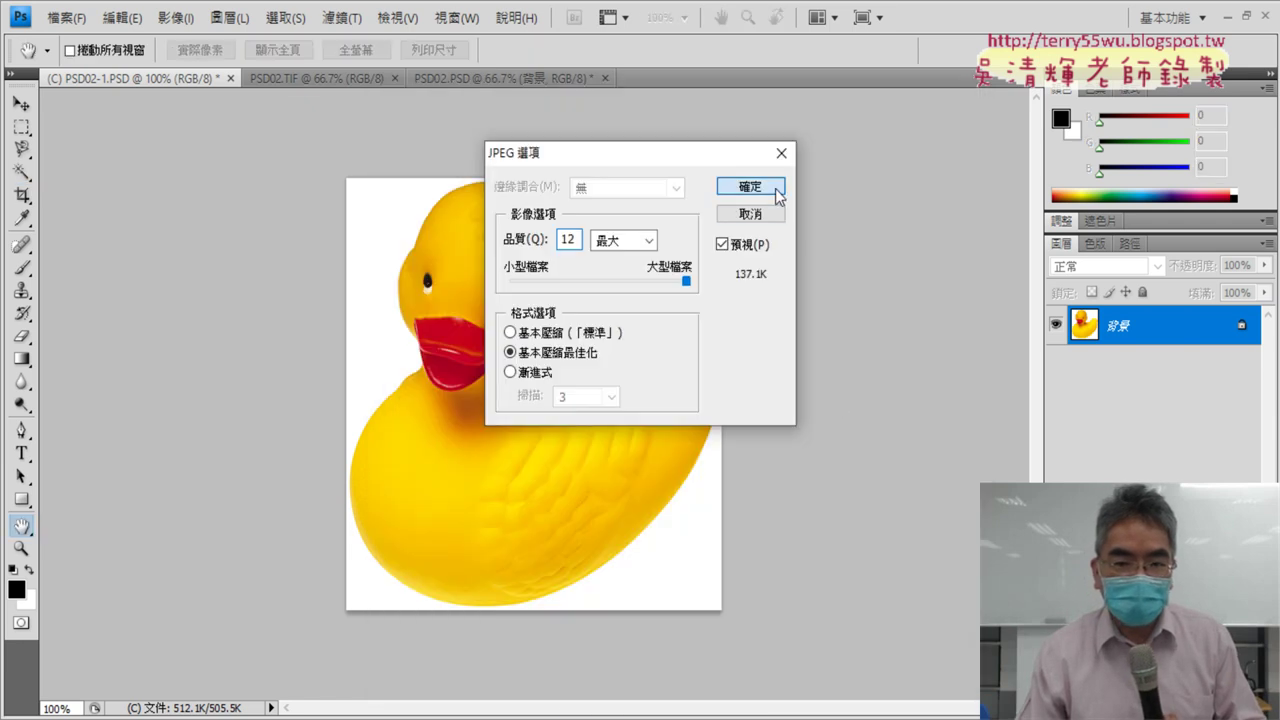
pyautogui.click(770, 188)
pyautogui.press('w')
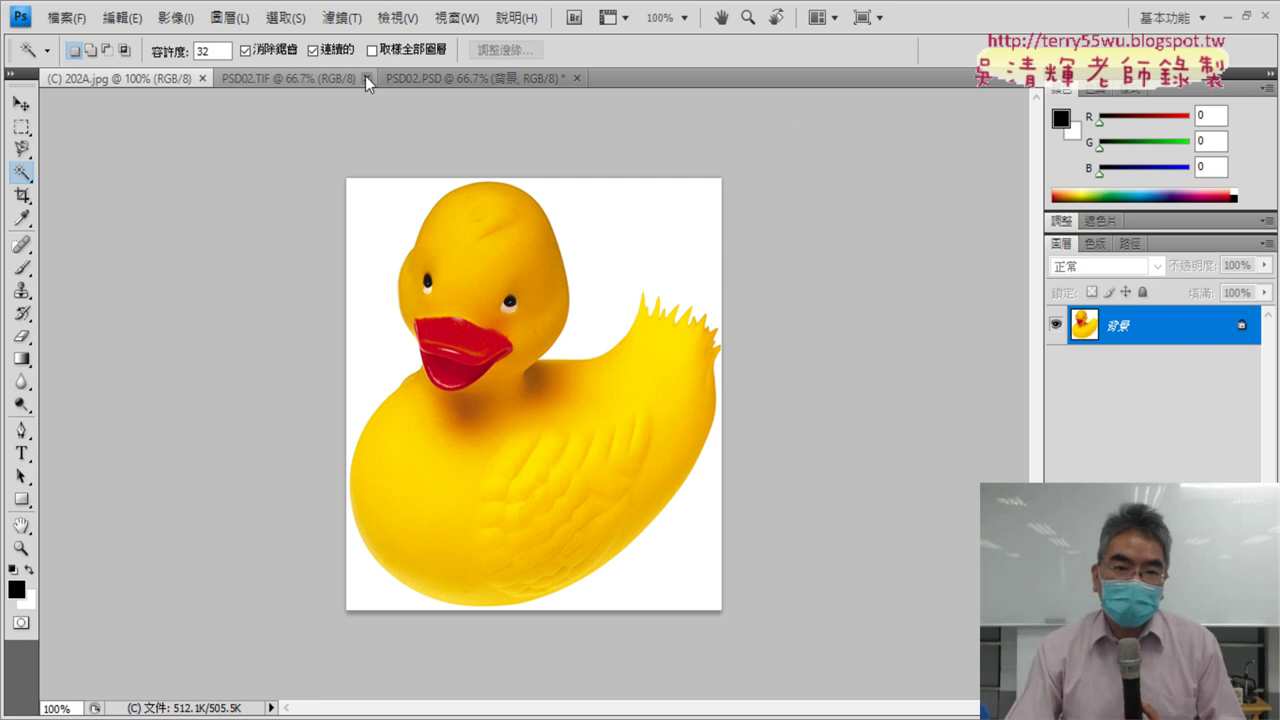
# - Compare the layered PSD02.PSD composite with 202A.jpg, then bring up Adobe Firefly
pyautogui.click(462, 75)
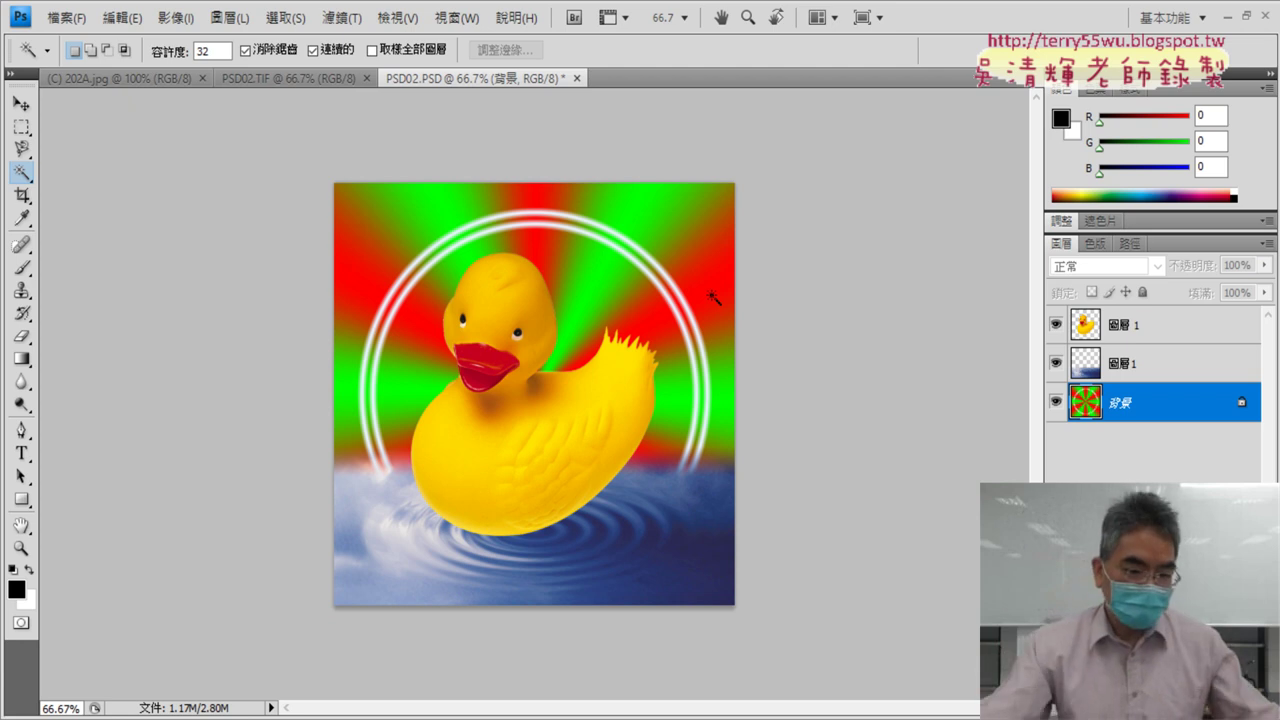
pyautogui.click(120, 78)
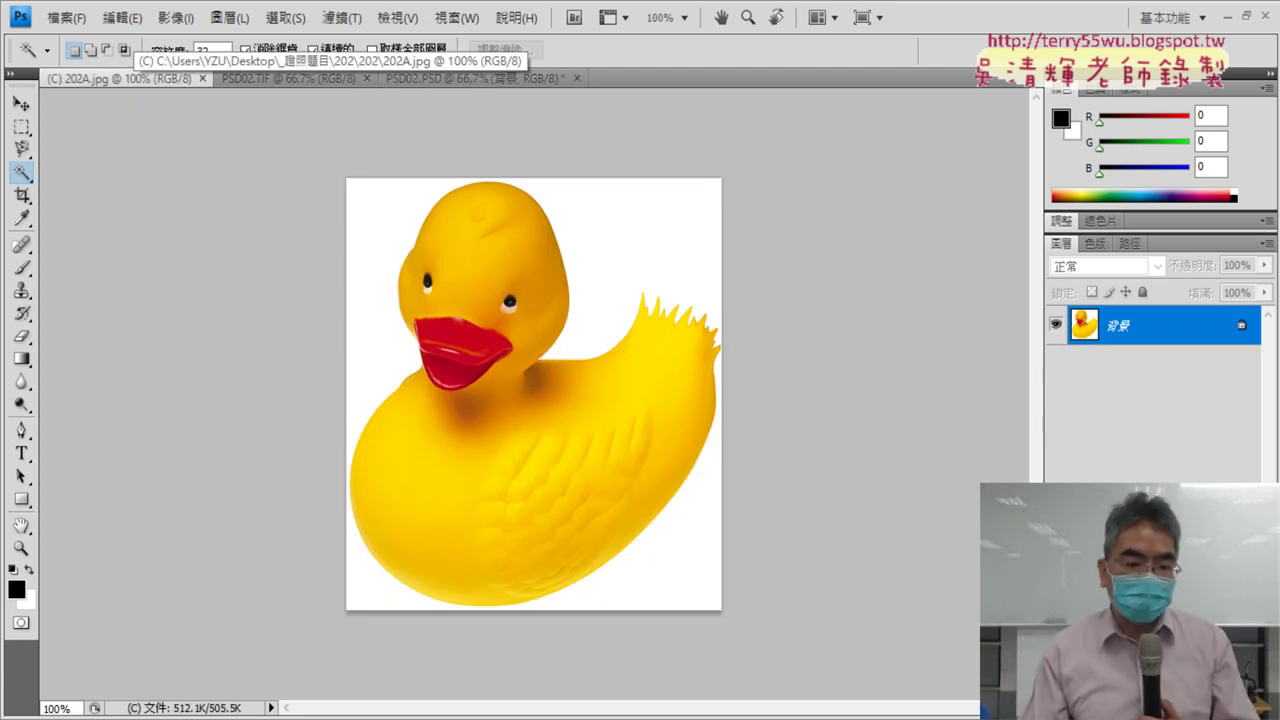
pyautogui.moveTo(392, 703)
pyautogui.click(350, 650)
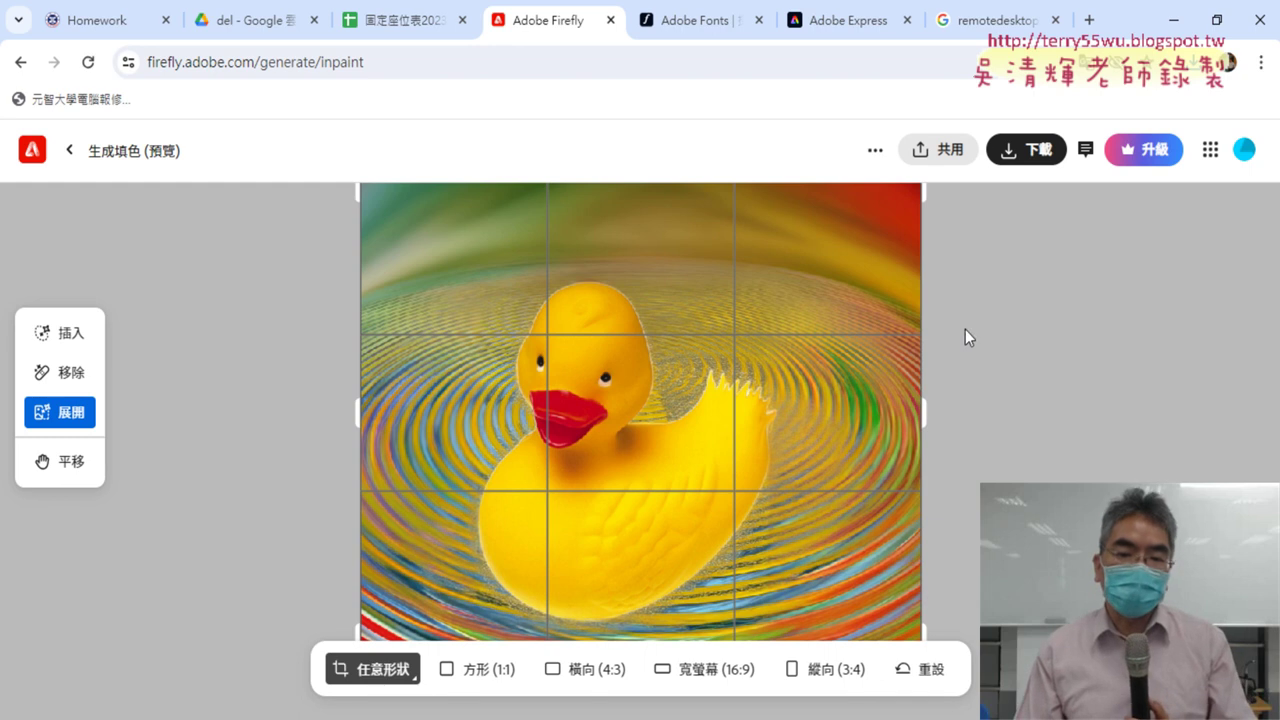
# - Scroll the Firefly Generative Fill page to look over the loaded duck image
pyautogui.scroll(-1, 988, 474)
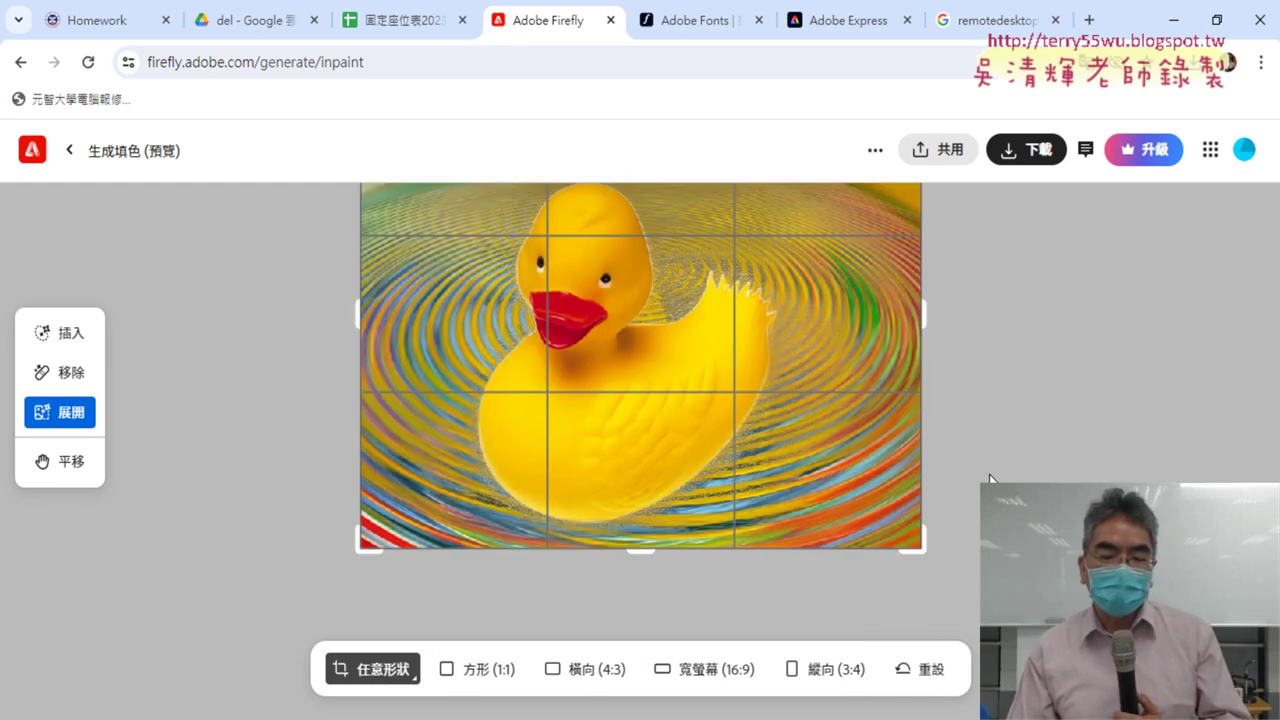
pyautogui.scroll(1, 988, 474)
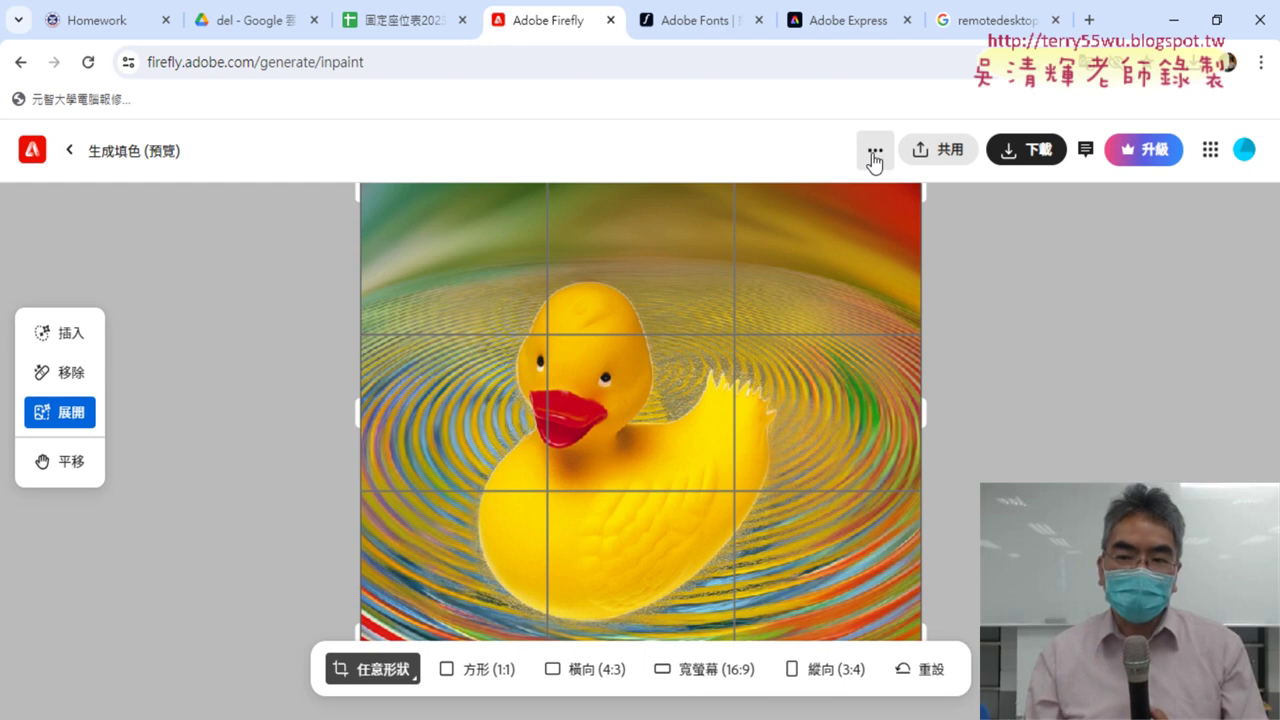
# - Download the Firefly duck PNG, view its Adobe Firefly watermark in Photos, and close Photos
pyautogui.click(1013, 163)
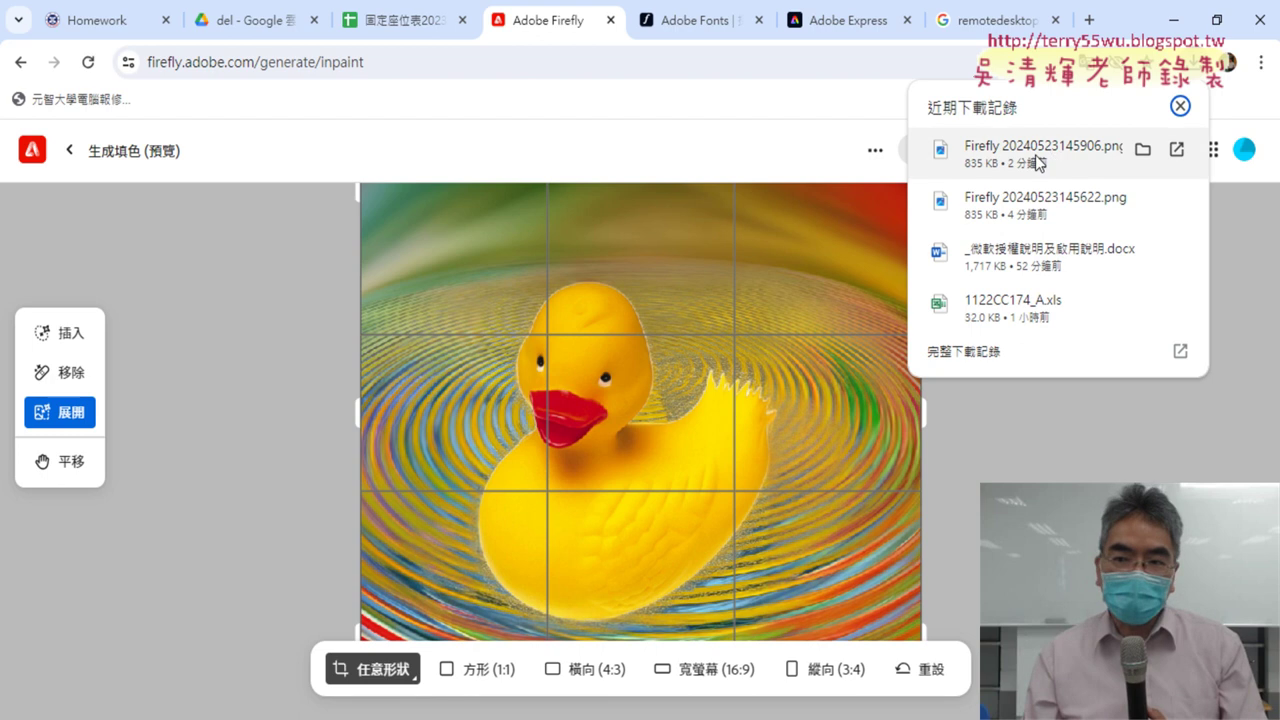
pyautogui.click(1038, 163)
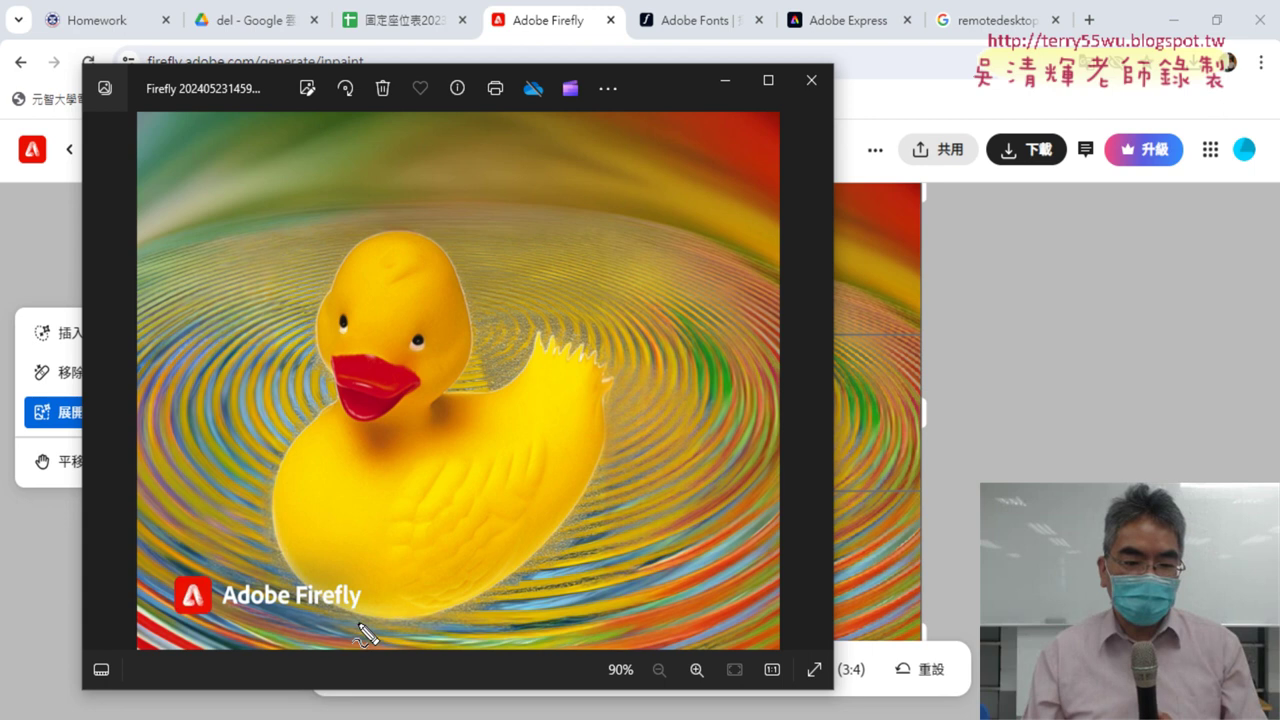
pyautogui.moveTo(358, 620)
pyautogui.mouseDown()
pyautogui.moveTo(194, 578)
pyautogui.moveTo(355, 625)
pyautogui.mouseUp()
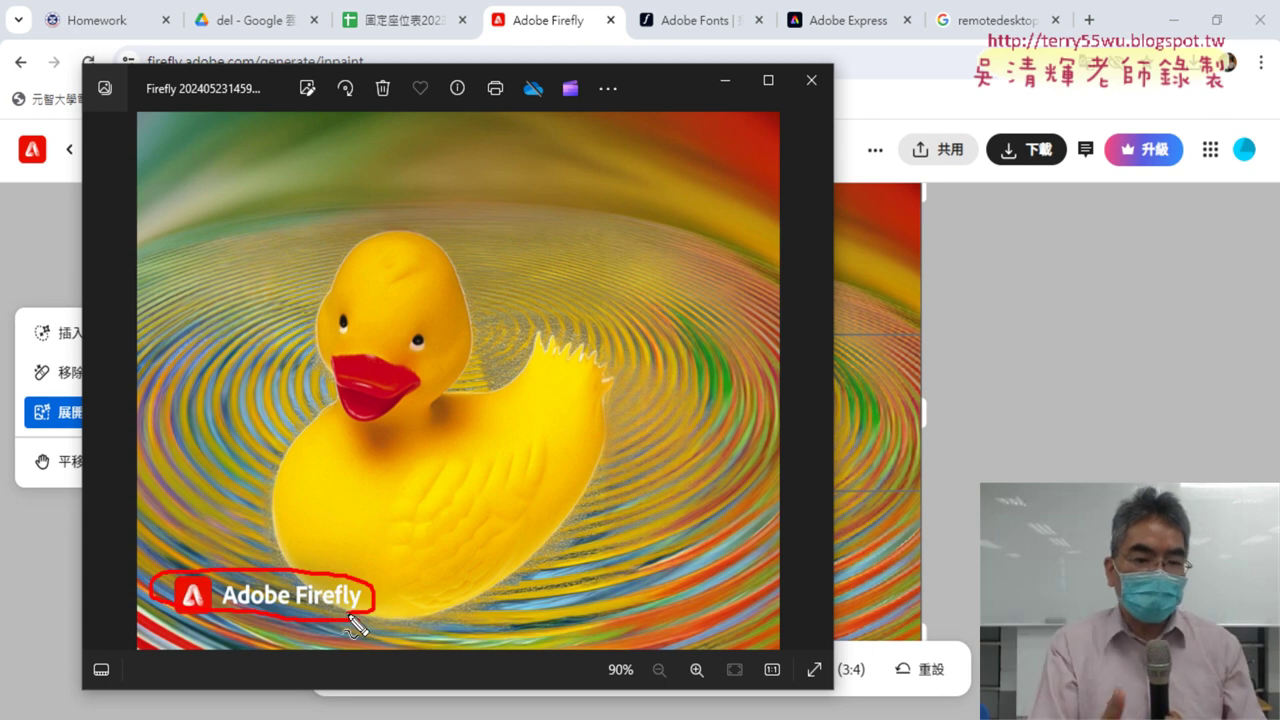
pyautogui.press('Escape')
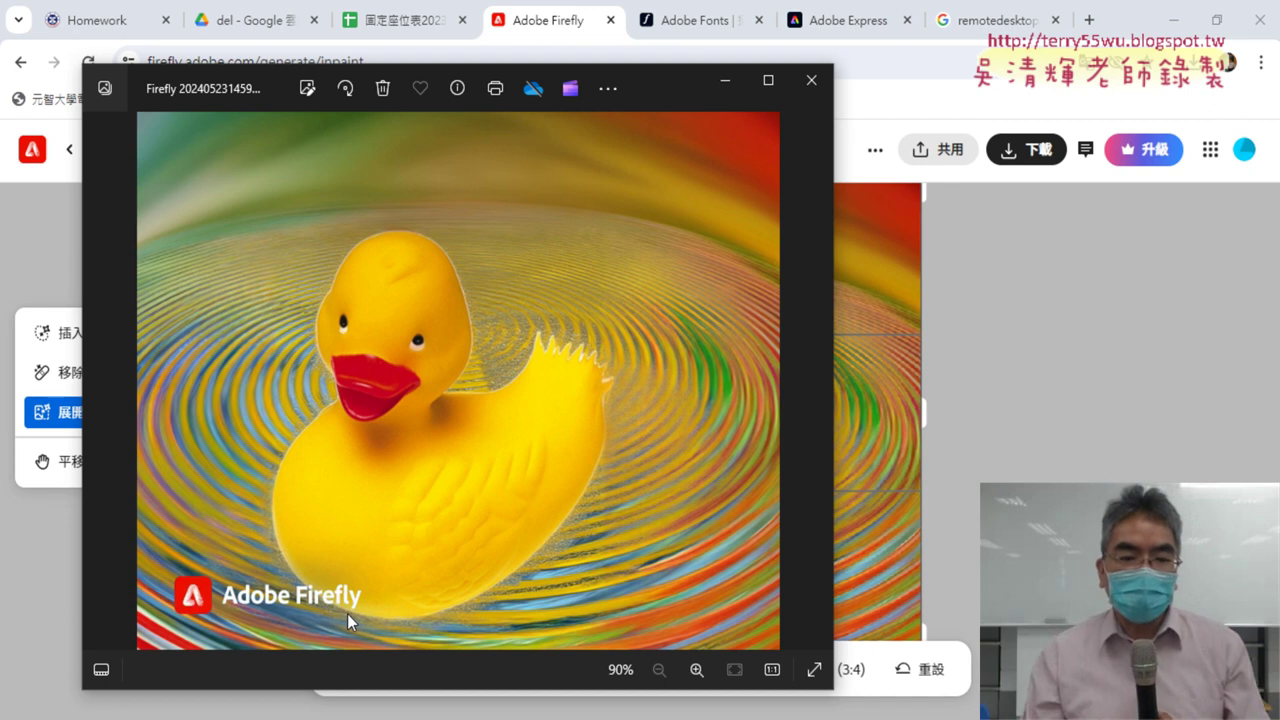
pyautogui.click(811, 81)
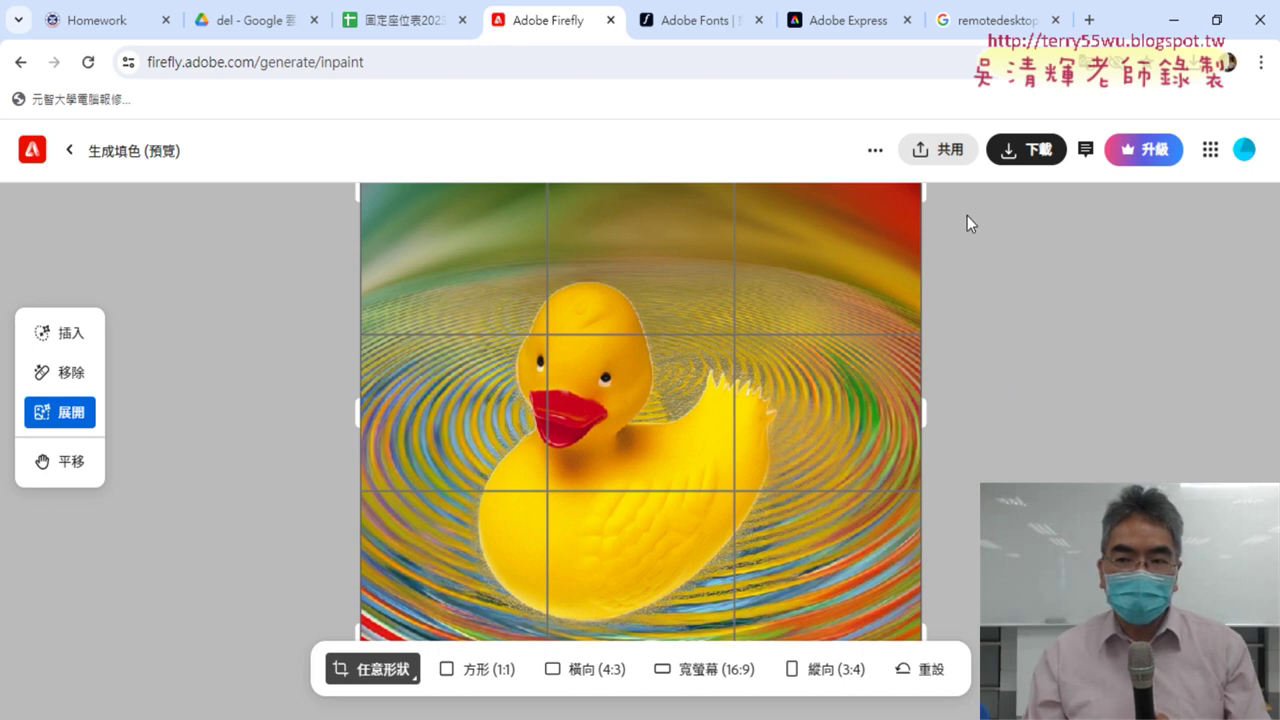
pyautogui.click(1210, 149)
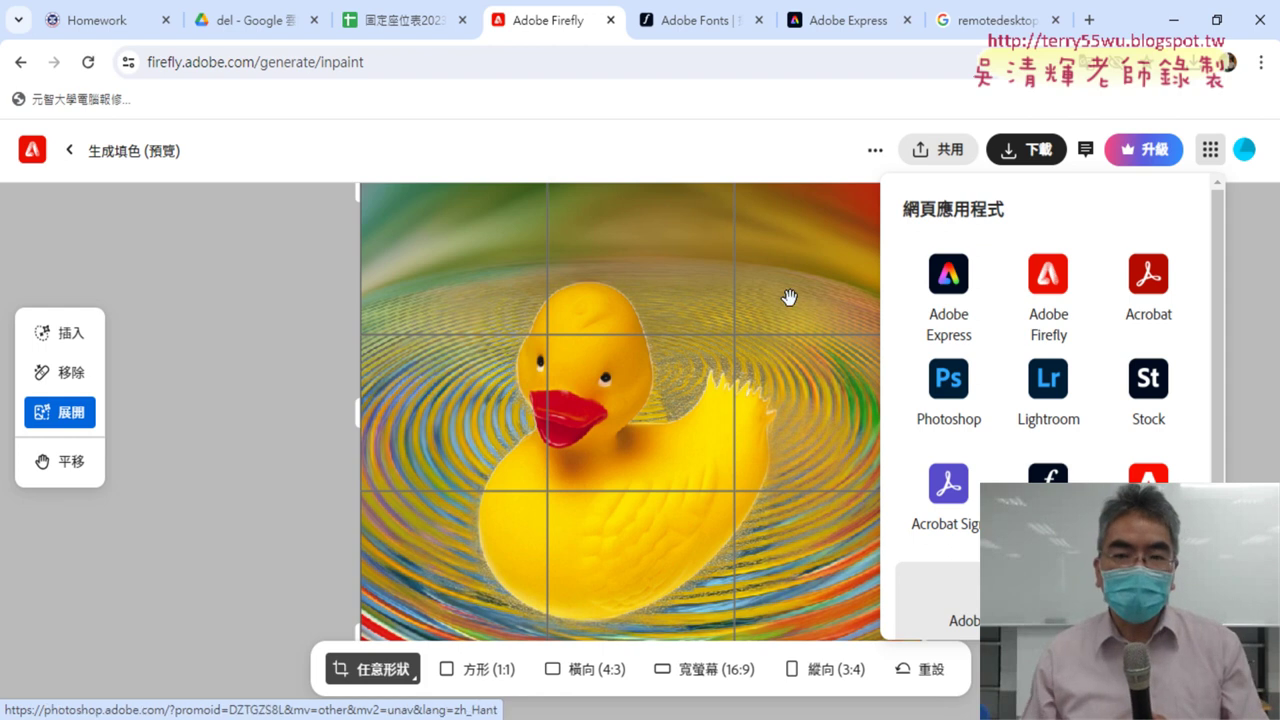
pyautogui.click(684, 163)
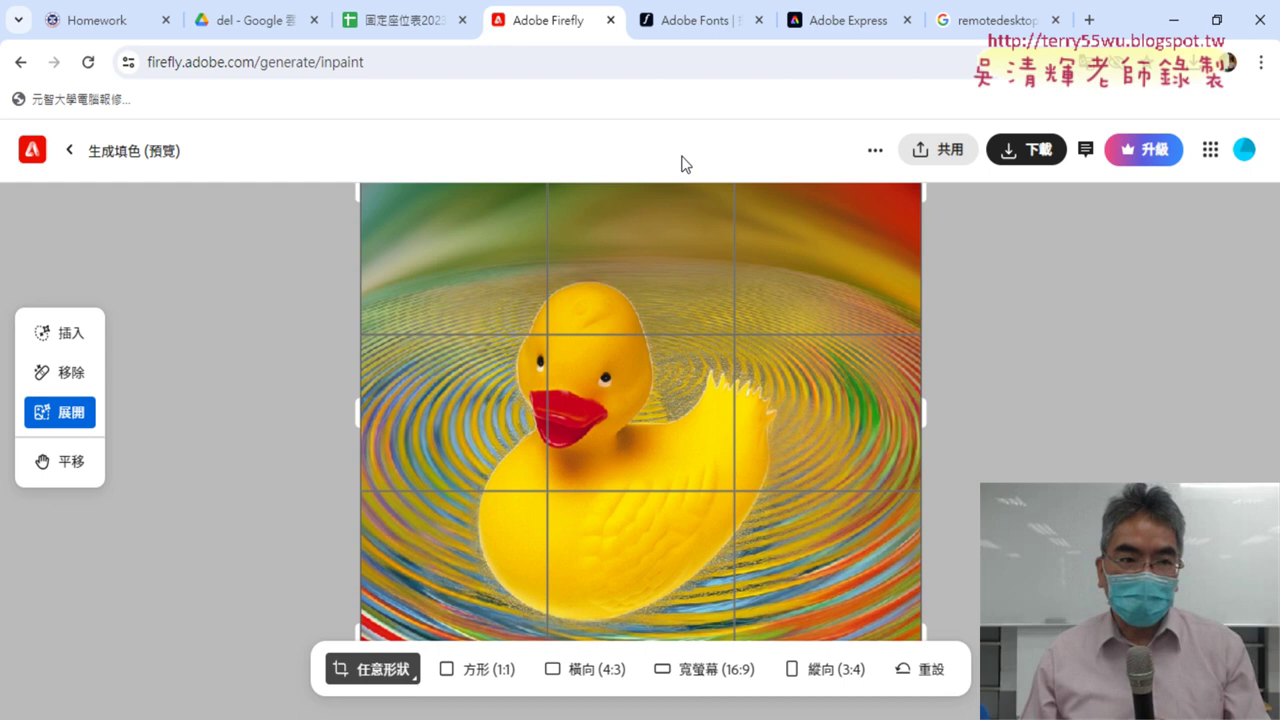
# - Scroll the homework list to assignment 13 and highlight its tasks, including 202題鴨 and FireFly變化題
pyautogui.click(118, 37)
pyautogui.scroll(-2, 549, 437)
pyautogui.scroll(-4, 549, 437)
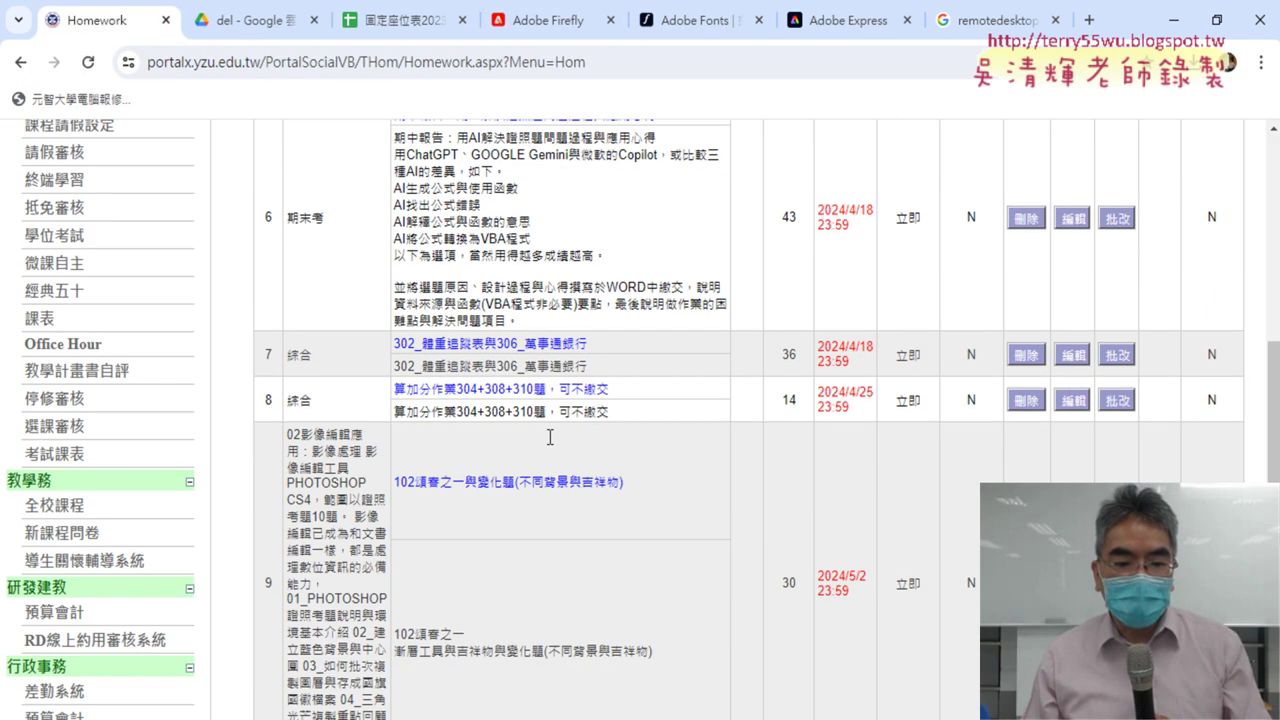
pyautogui.scroll(-3, 549, 437)
pyautogui.scroll(-1, 549, 437)
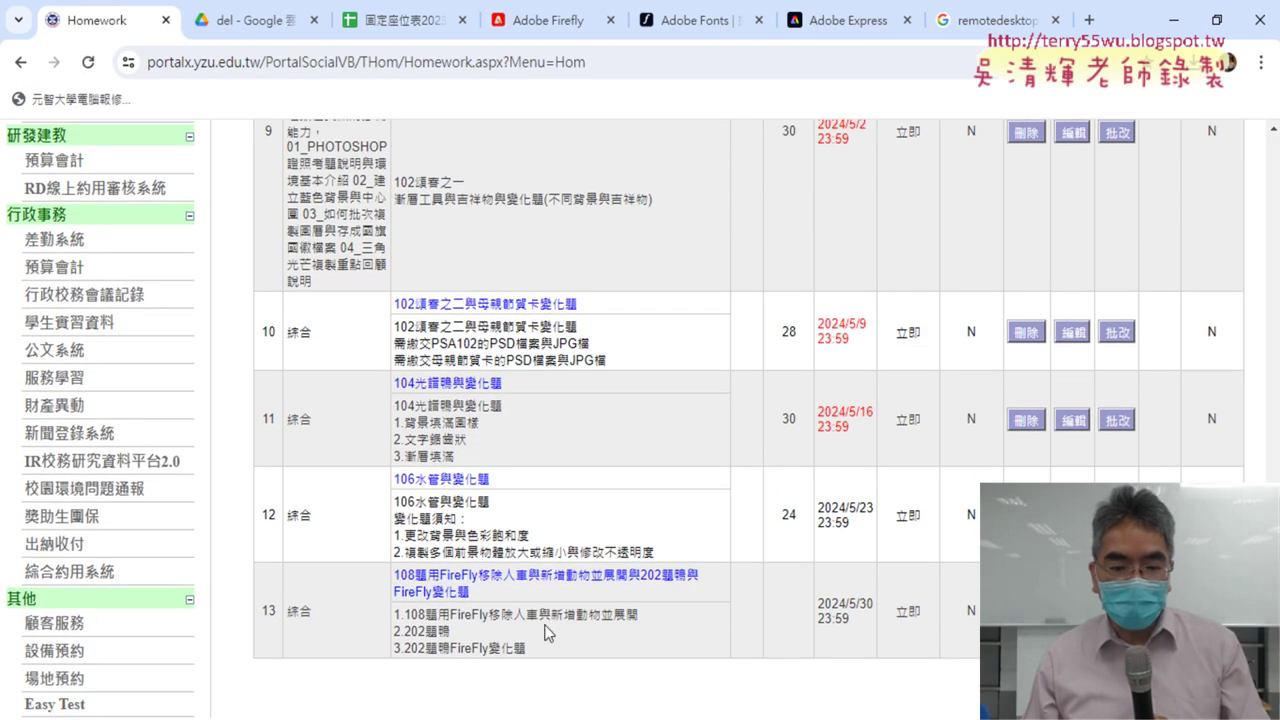
pyautogui.moveTo(405, 614)
pyautogui.mouseDown()
pyautogui.moveTo(494, 609)
pyautogui.moveTo(637, 630)
pyautogui.mouseUp()
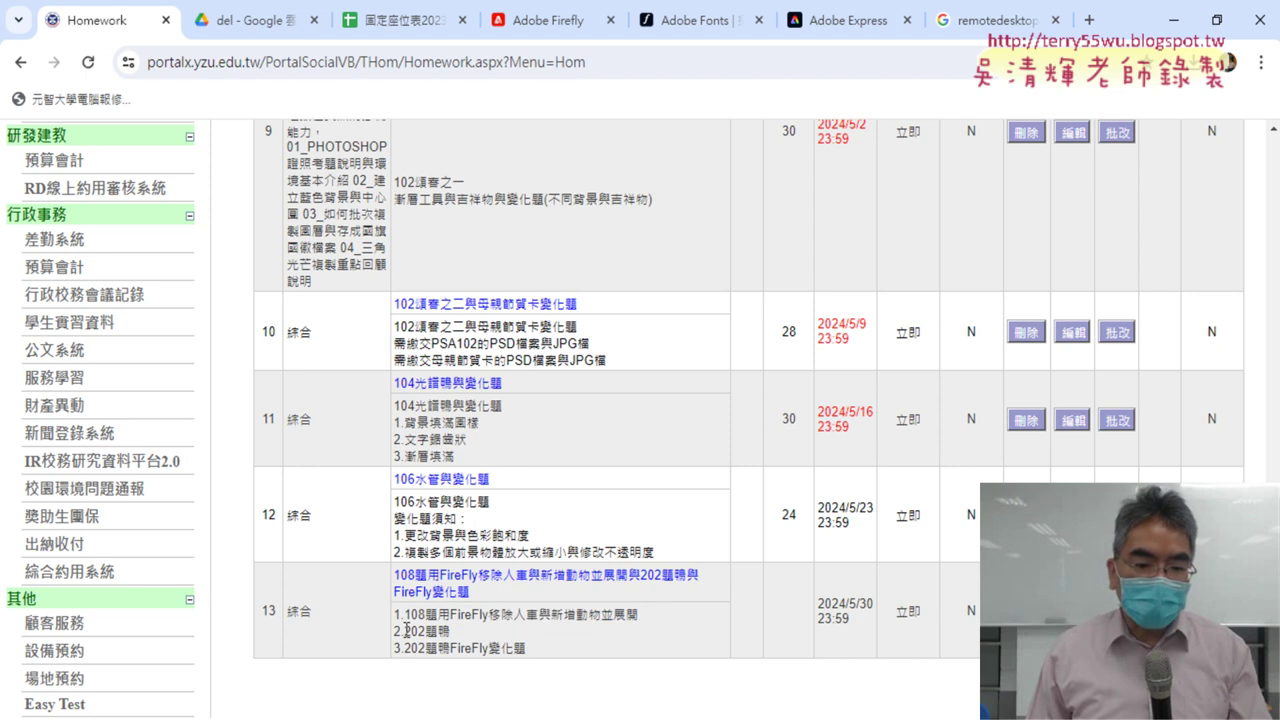
pyautogui.moveTo(405, 631); pyautogui.dragTo(443, 630)
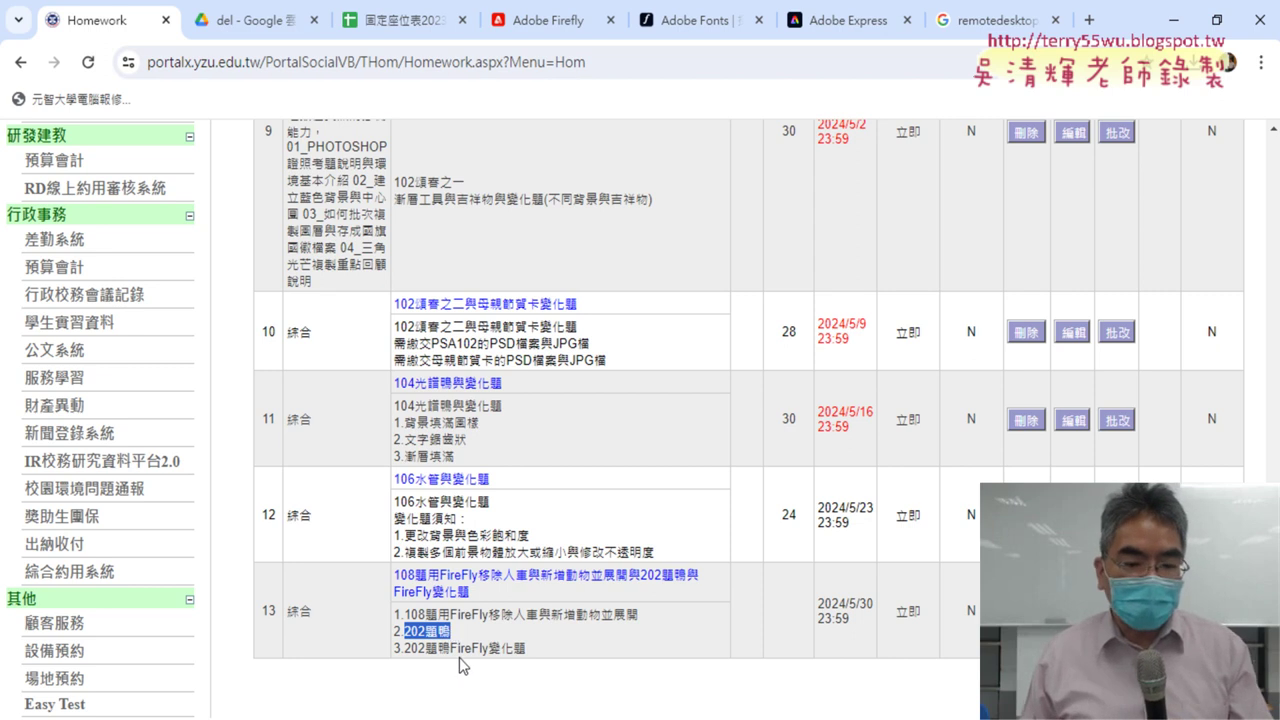
pyautogui.moveTo(450, 648); pyautogui.dragTo(548, 667)
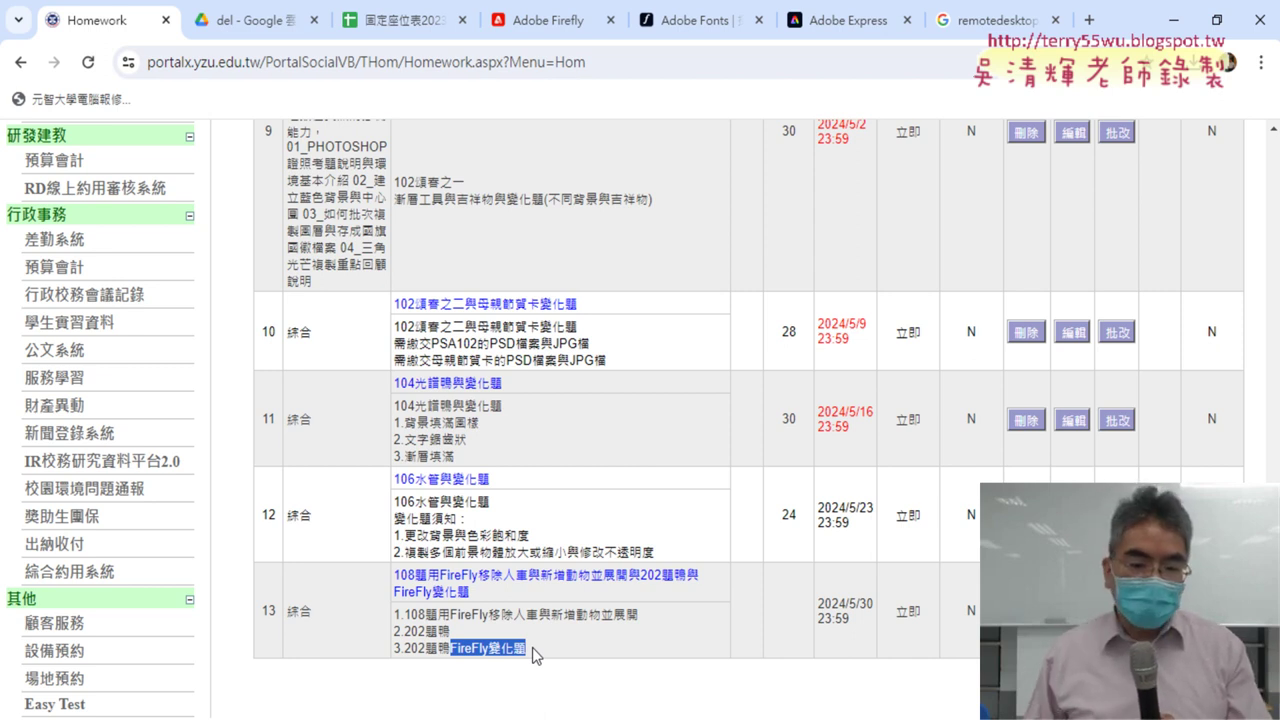
# - Highlight parts of assignment 13's description, then select the whole description
pyautogui.click(574, 650)
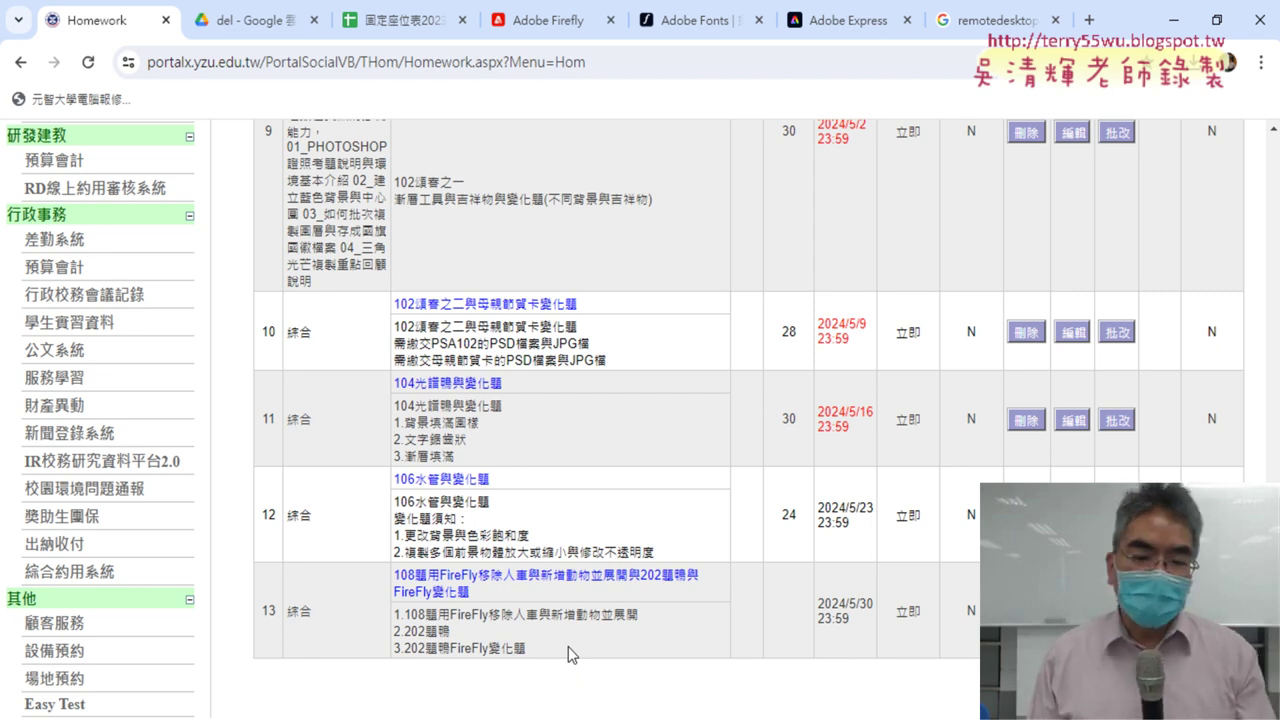
pyautogui.moveTo(527, 648)
pyautogui.mouseDown()
pyautogui.moveTo(405, 628)
pyautogui.moveTo(395, 612)
pyautogui.mouseUp()
pyautogui.click(522, 631)
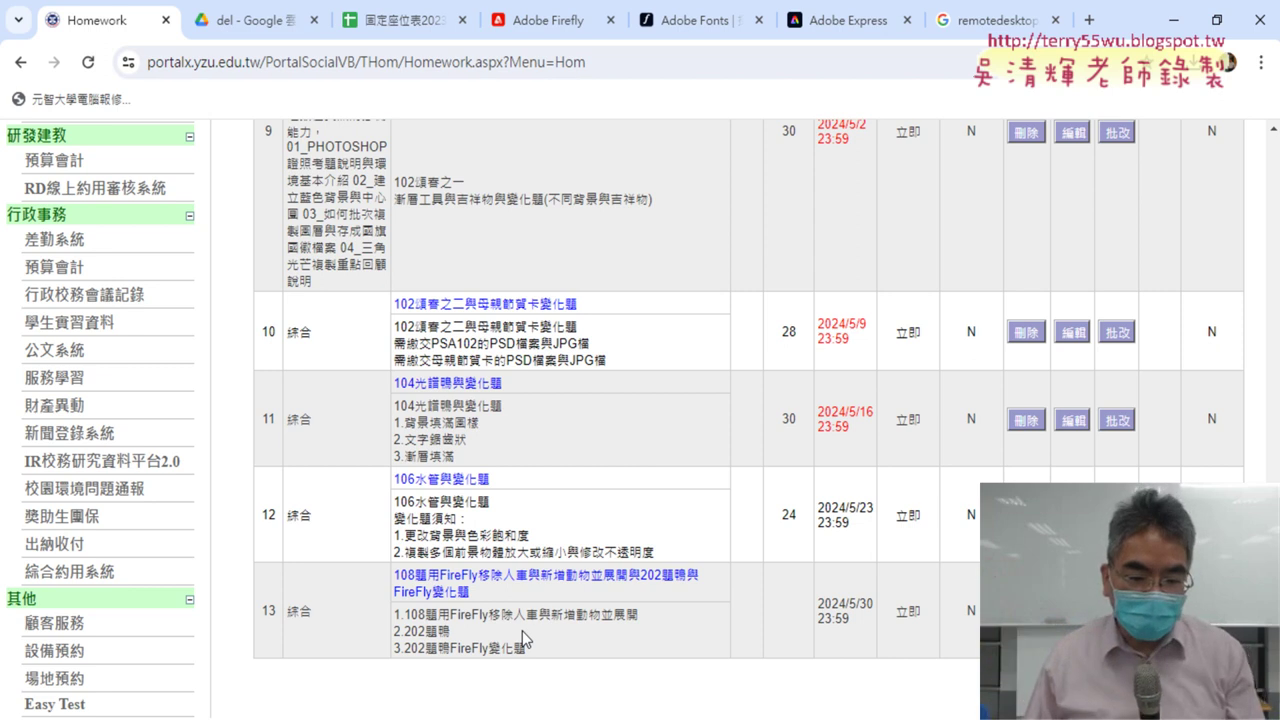
pyautogui.moveTo(522, 616); pyautogui.dragTo(437, 615)
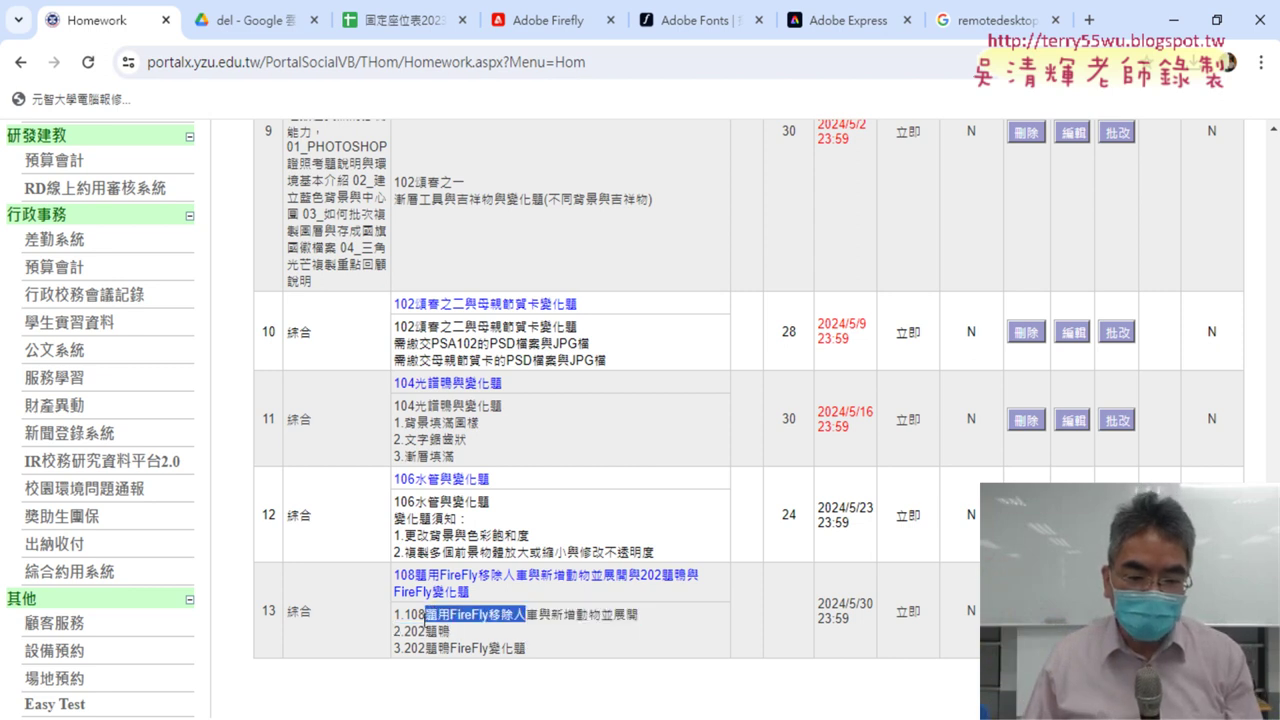
pyautogui.doubleClick(444, 631)
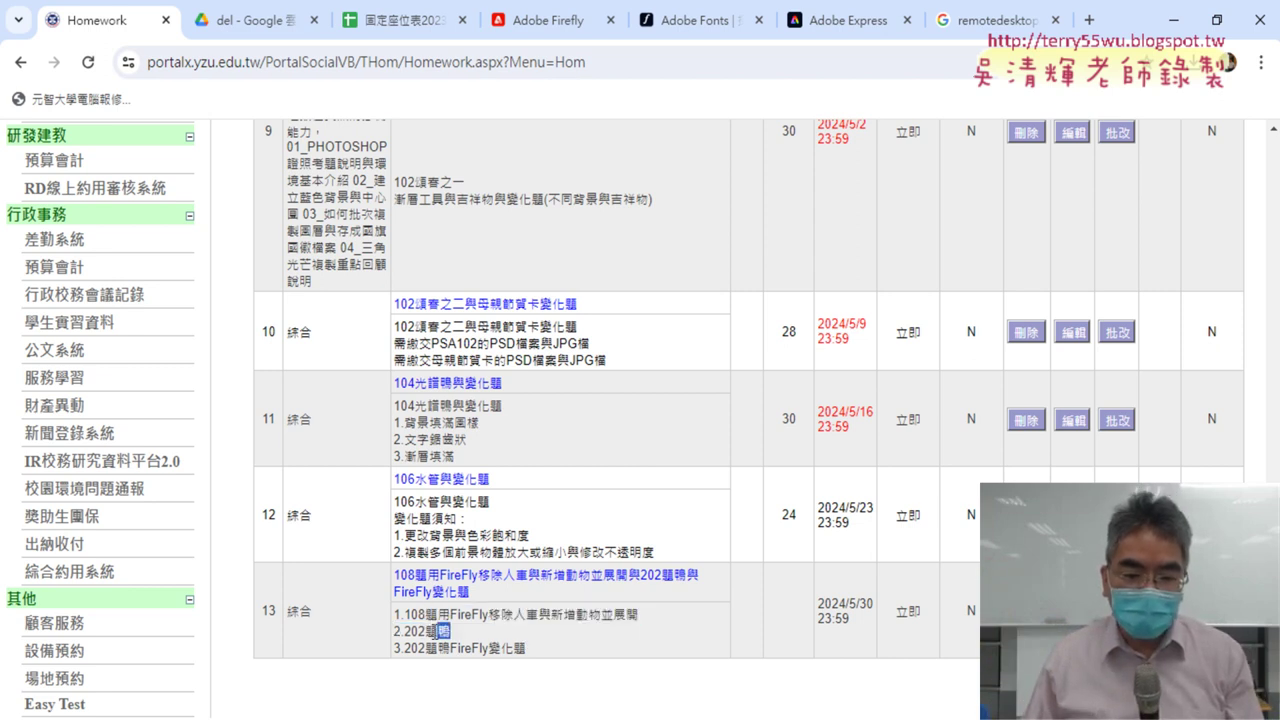
pyautogui.tripleClick(512, 648)
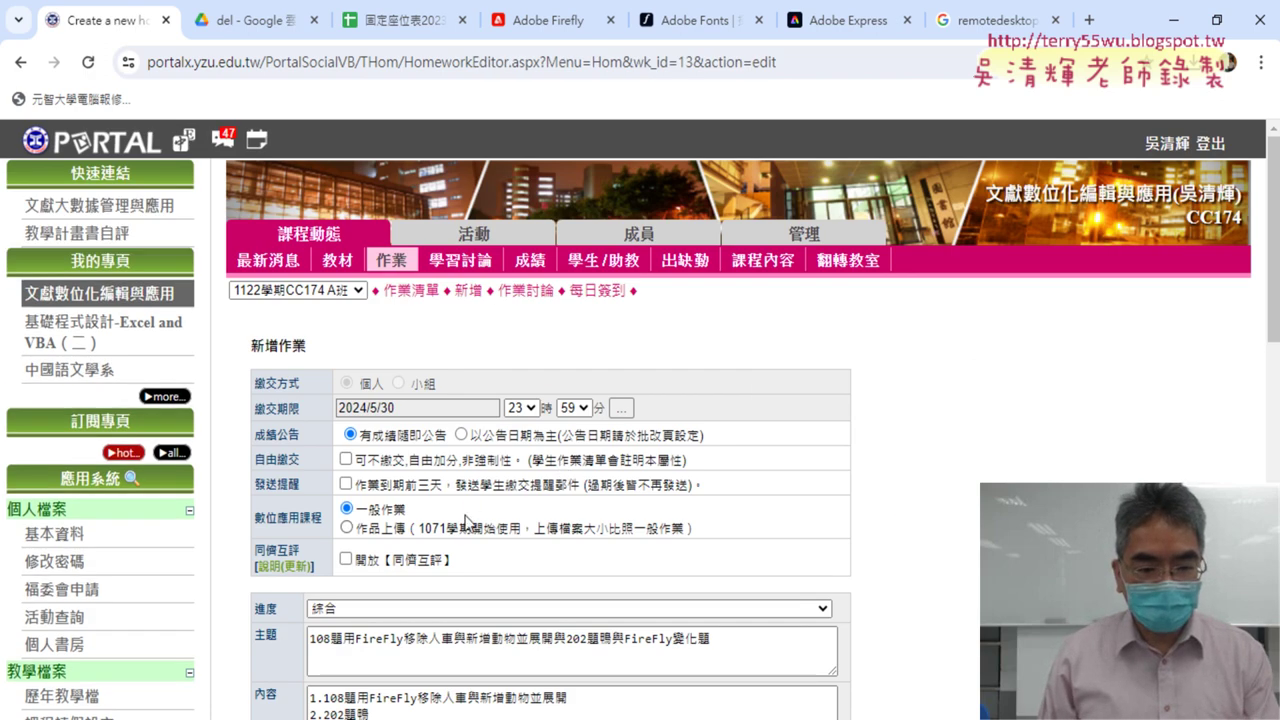
# - Append the note (只需繳交JPG檔) to assignment 13's subject, fixing the typos
pyautogui.scroll(-3, 450, 570)
pyautogui.click(726, 345)
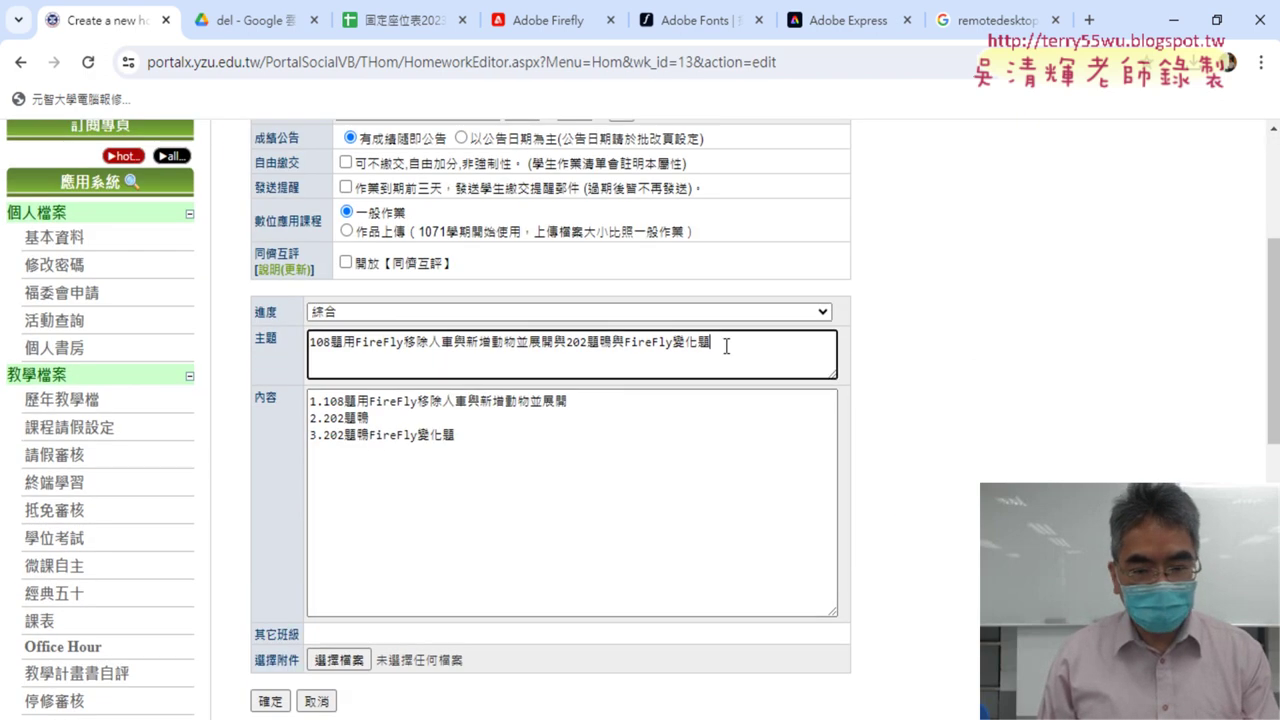
pyautogui.write('()')
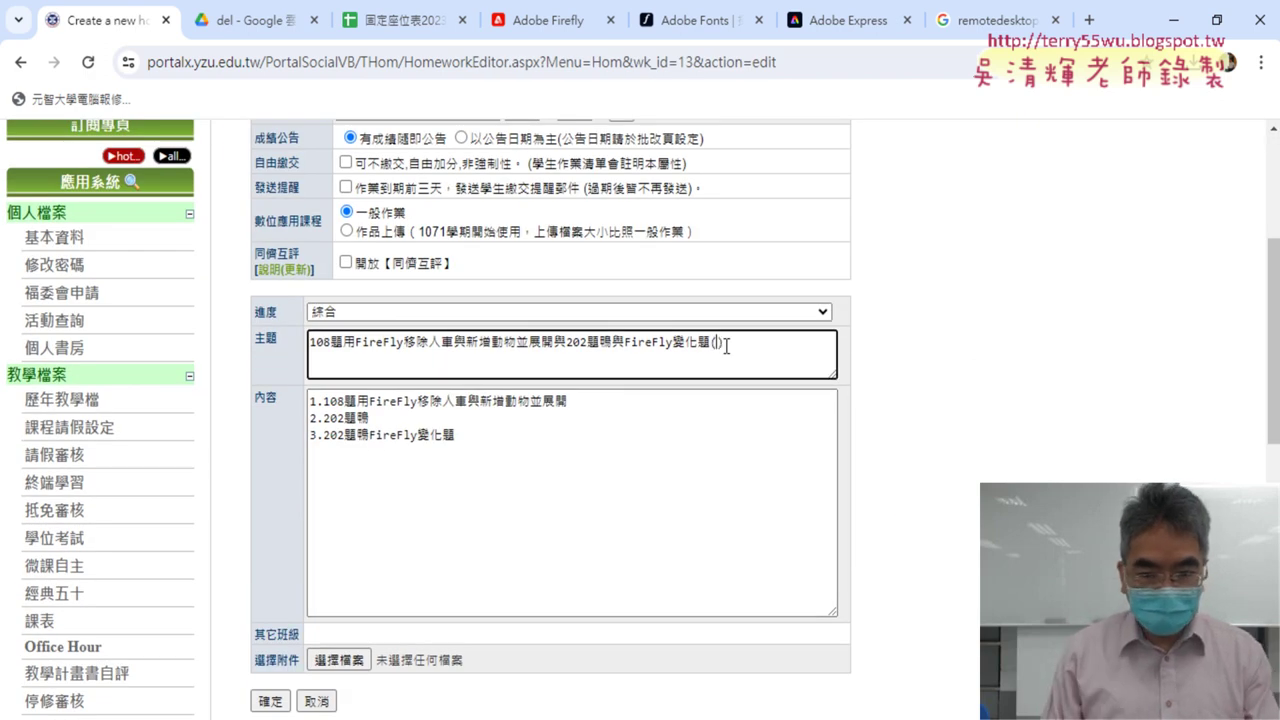
pyautogui.write('只需')
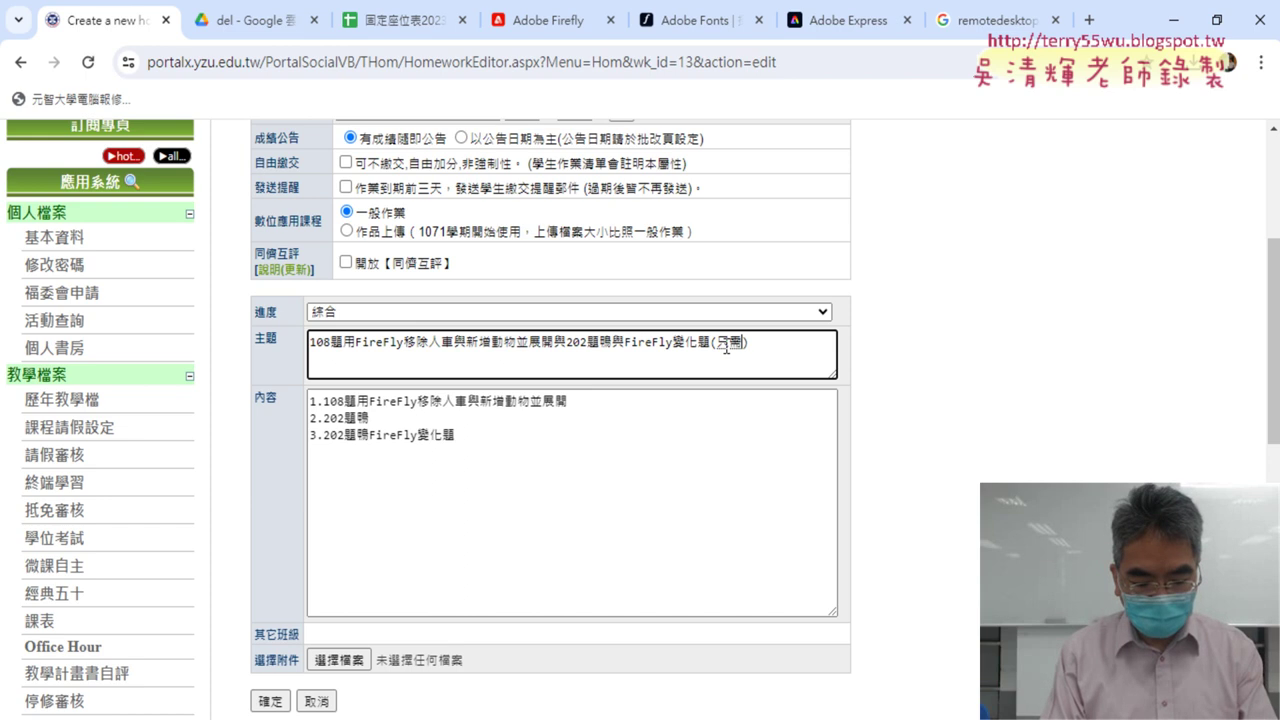
pyautogui.write('繳')
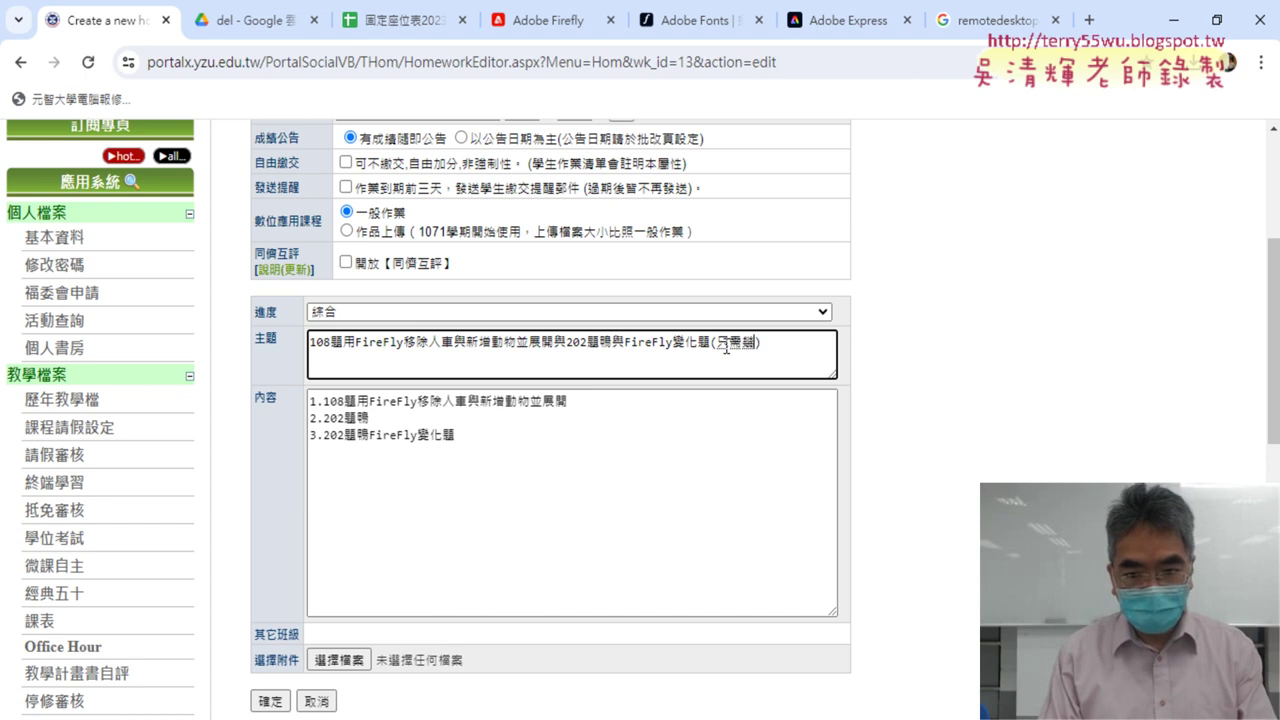
pyautogui.write('須交ㄐㄧㄠ')
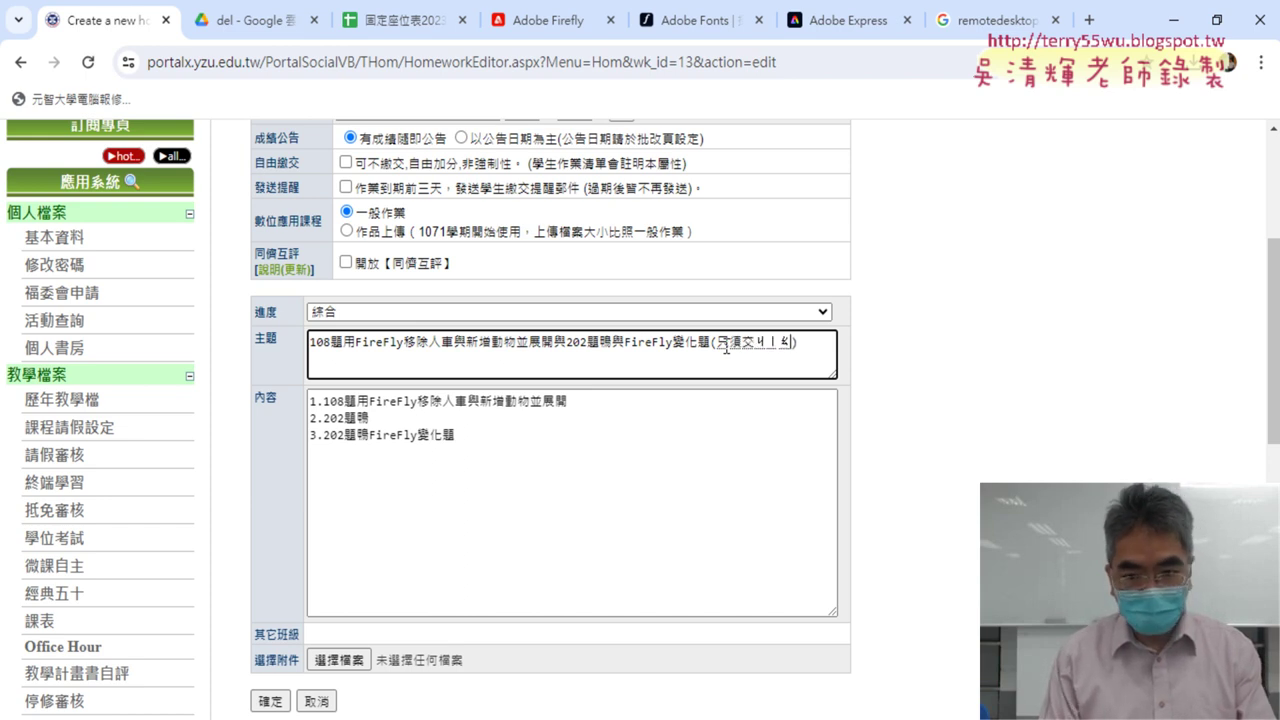
pyautogui.press('BackSpace')
pyautogui.press('BackSpace')
pyautogui.press('BackSpace')
pyautogui.write('ㄐㄧㄠ繳交')
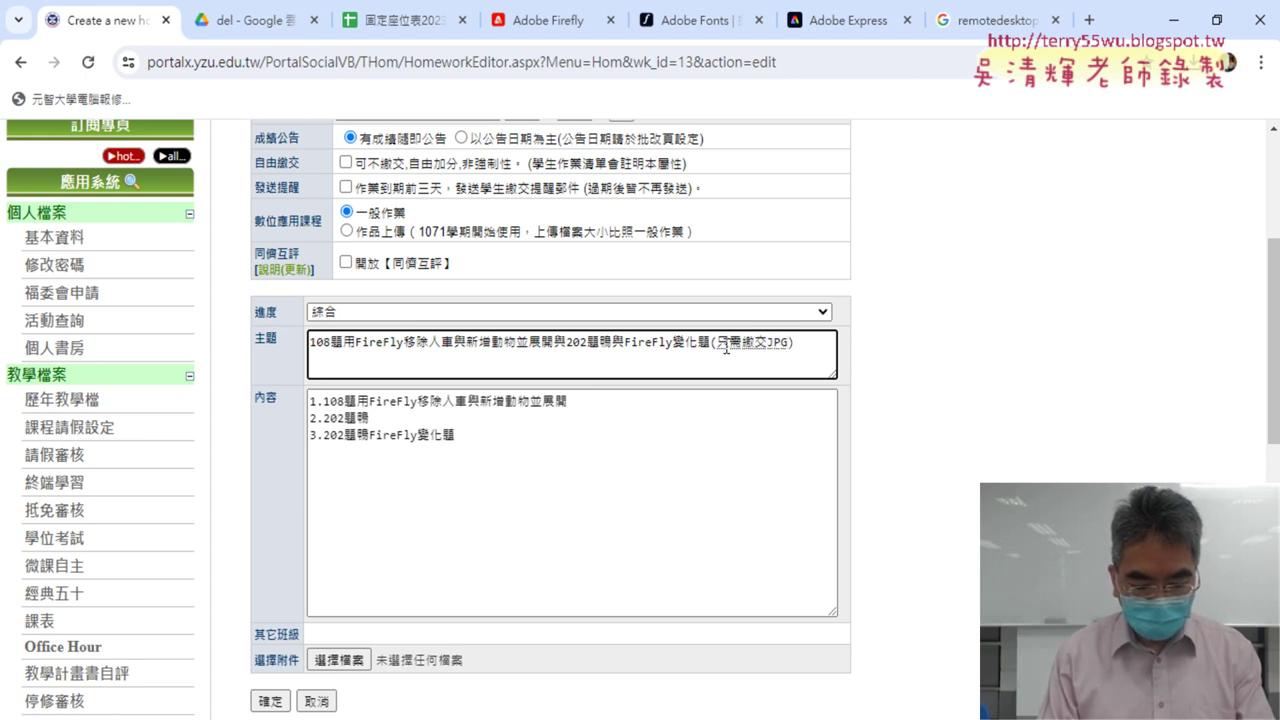
pyautogui.write('檔')
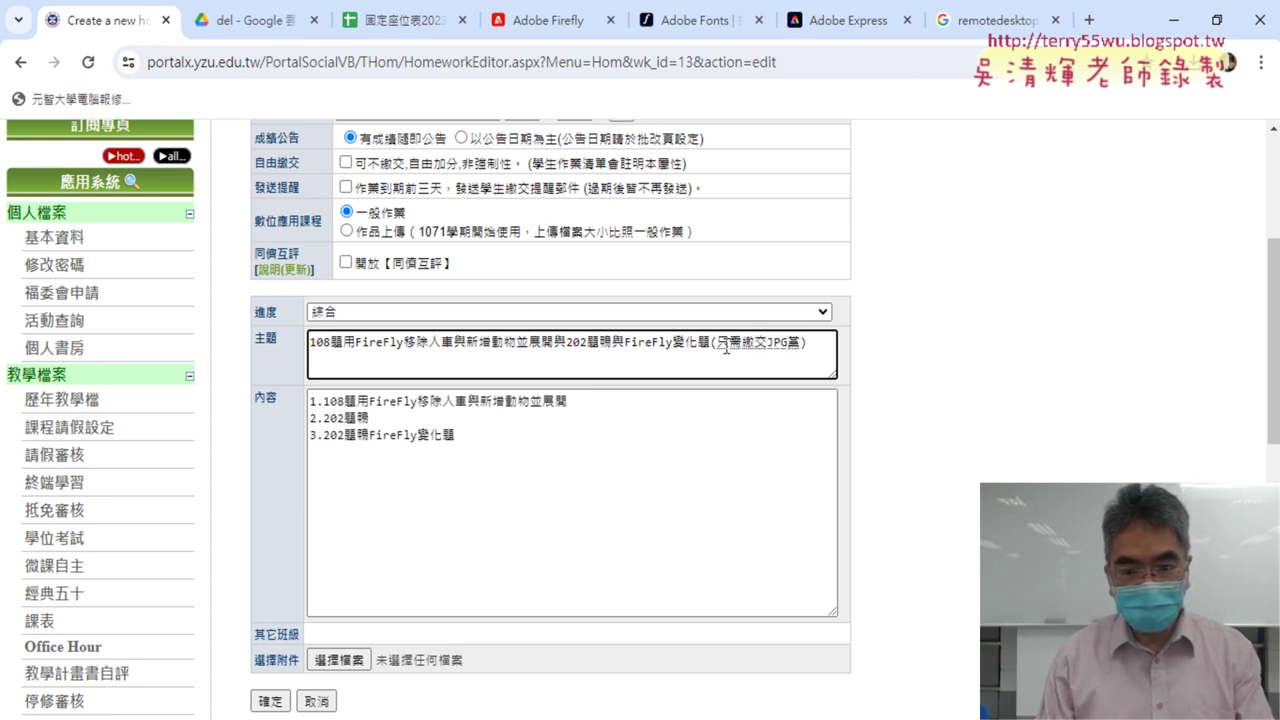